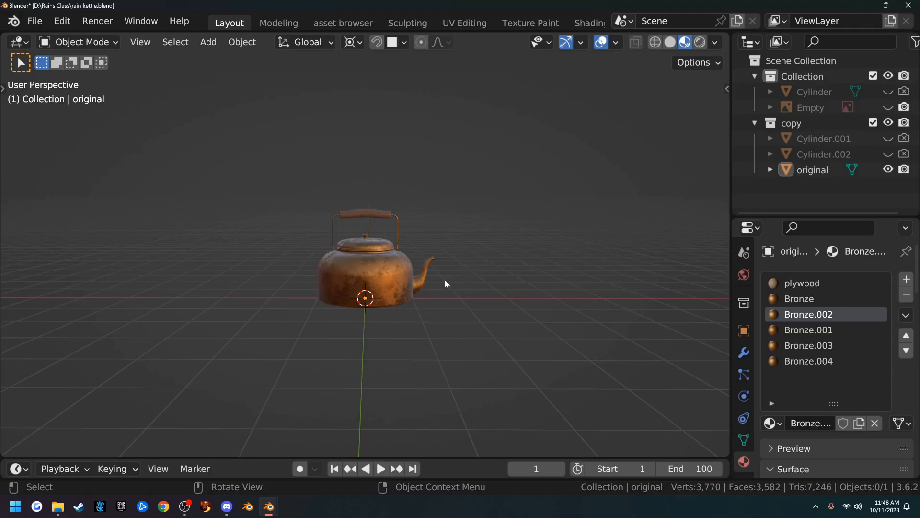
Step: Add a camera and move it about 5.65 m in the negative direction along the global Y axis
{"action": "key", "text": "shift+a"}
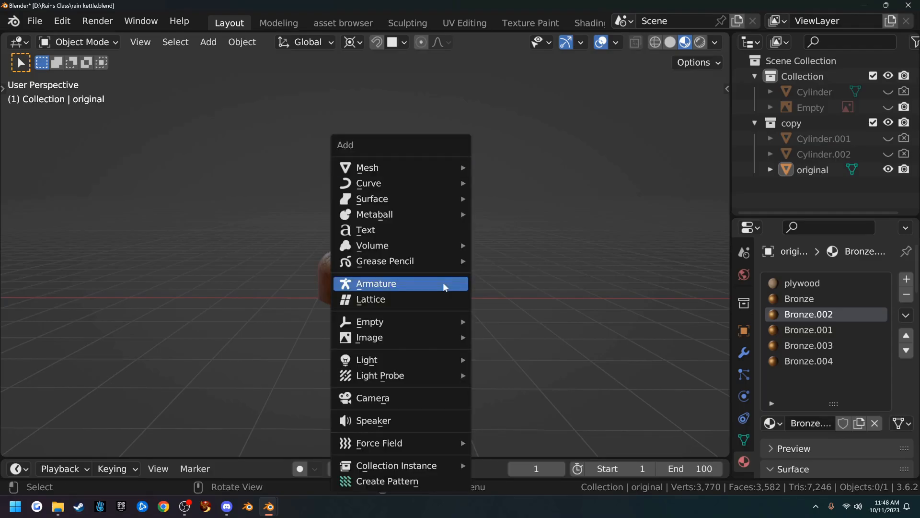
{"action": "mouse_move", "coordinate": [422, 171]}
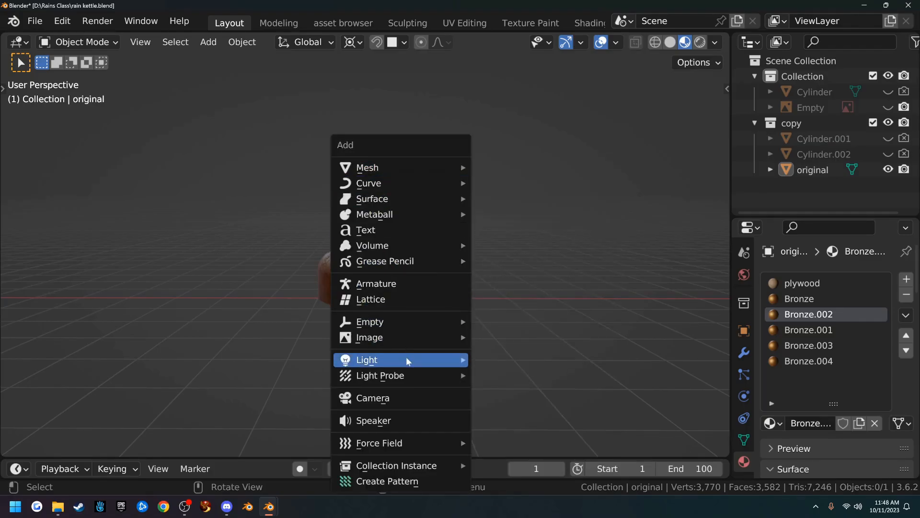
{"action": "left_click", "coordinate": [392, 399]}
{"action": "middle_click_drag", "start_coordinate": [434, 341], "coordinate": [476, 314]}
{"action": "key", "text": "g"}
{"action": "key", "text": "y"}
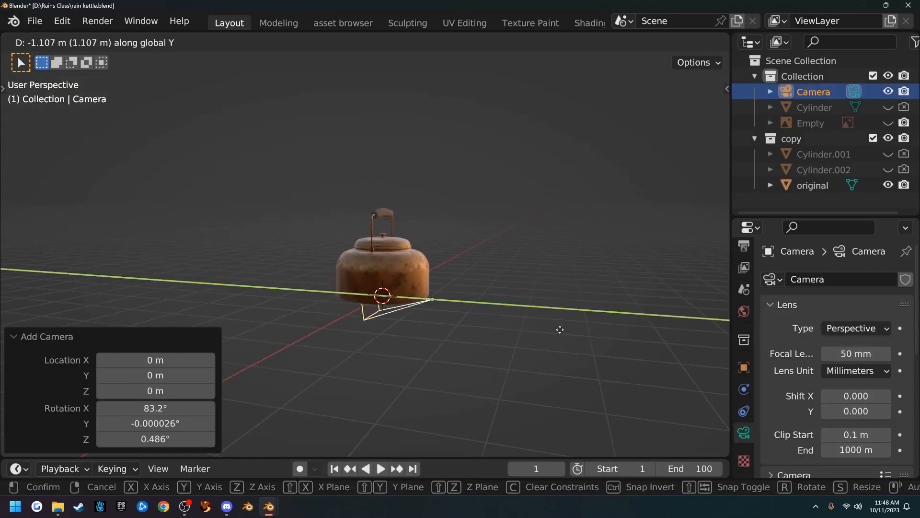
{"action": "left_click", "coordinate": [575, 331]}
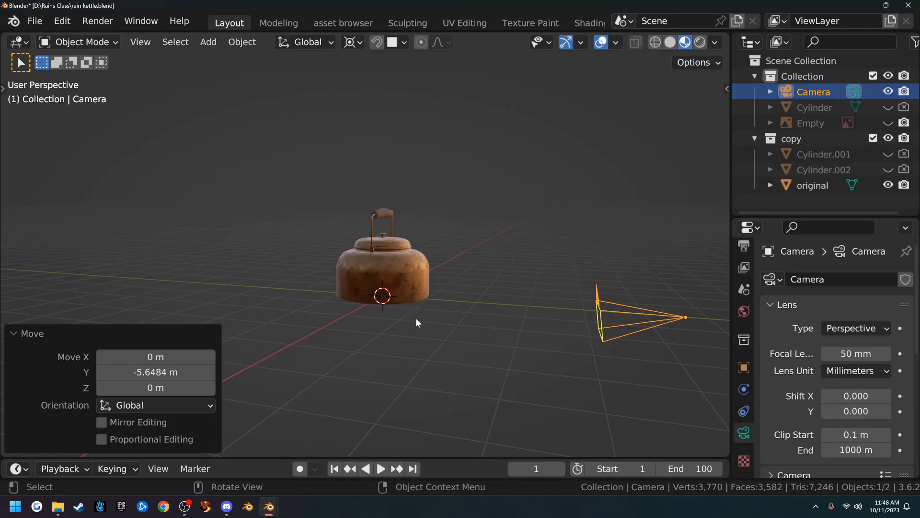
Step: Align the camera to an angled perspective view of the kettle
{"action": "key", "text": "KP_1"}
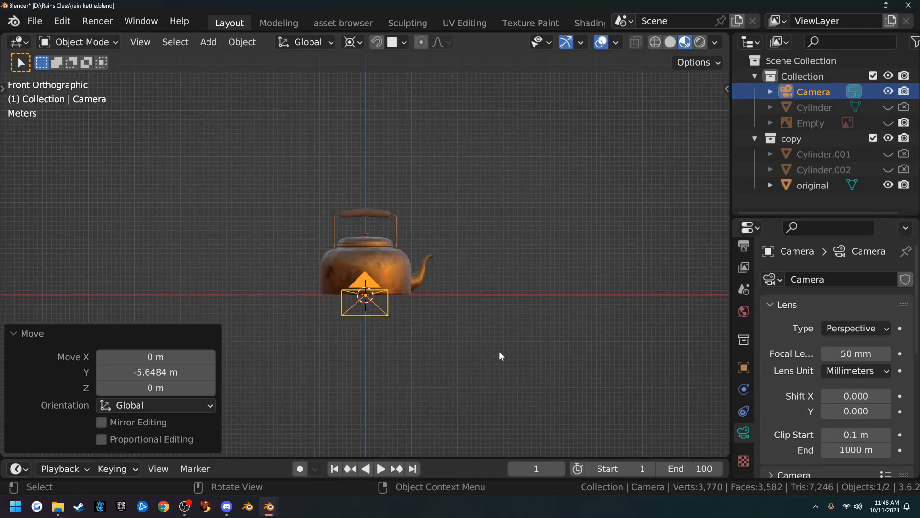
{"action": "middle_click_drag", "start_coordinate": [453, 365], "coordinate": [467, 307]}
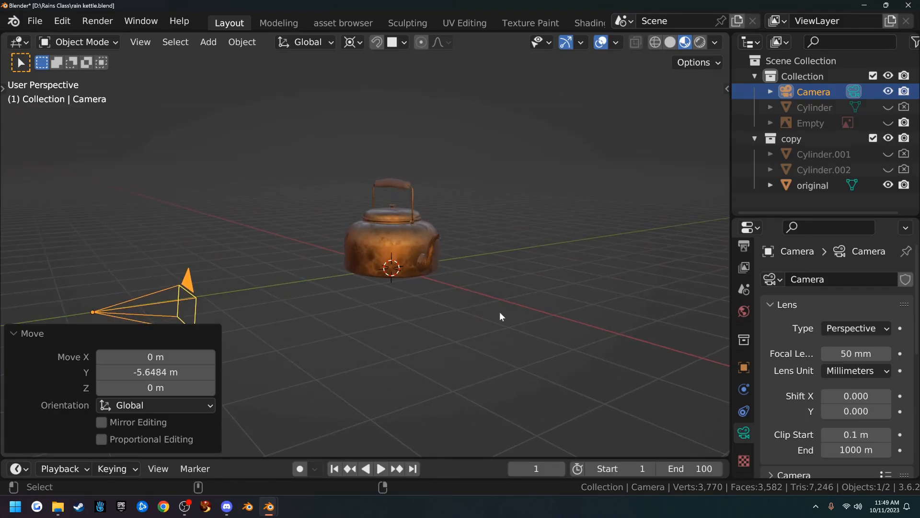
{"action": "key", "text": "ctrl+alt+KP_0"}
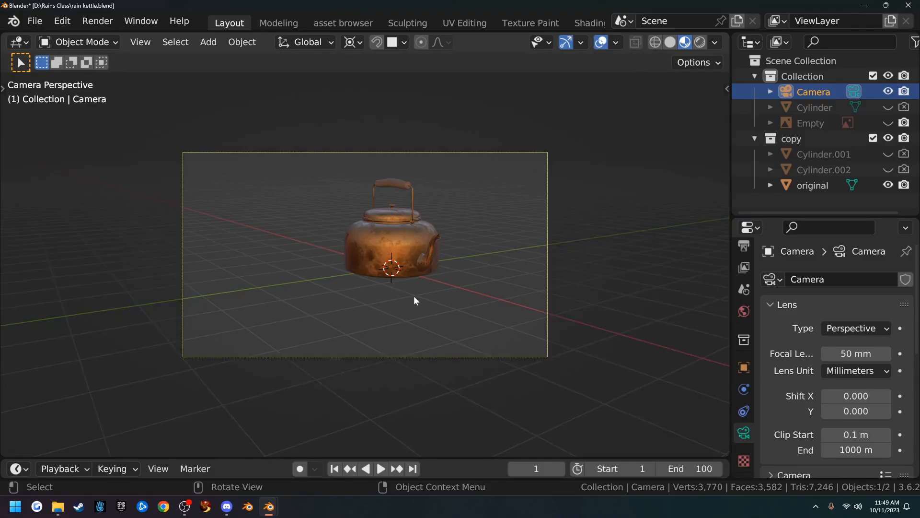
{"action": "mouse_move", "coordinate": [429, 292]}
{"action": "middle_mouse_down", "text": "shift"}
{"action": "mouse_move", "coordinate": [378, 290]}
{"action": "mouse_move", "coordinate": [438, 293]}
{"action": "middle_mouse_up", "text": "shift"}
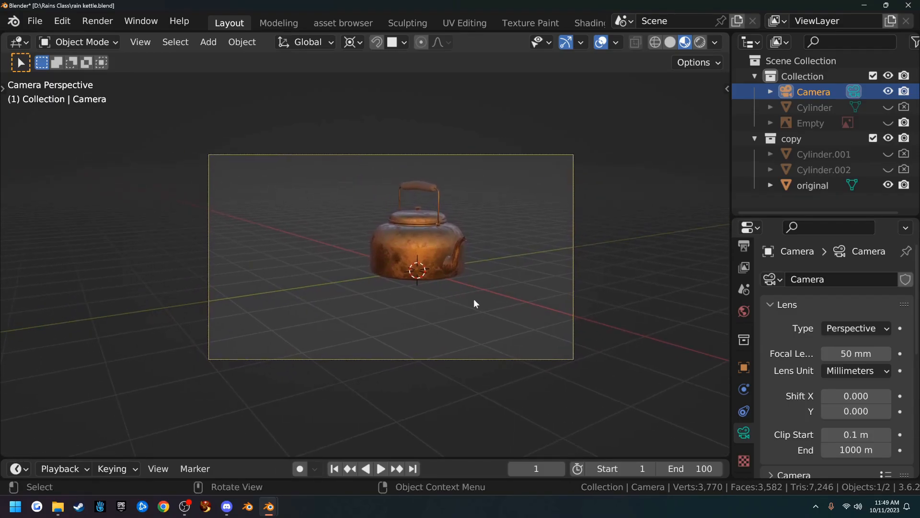
Step: Enable the Camera to View lock and reframe the camera so the kettle is closer and more centred
{"action": "key", "text": "n"}
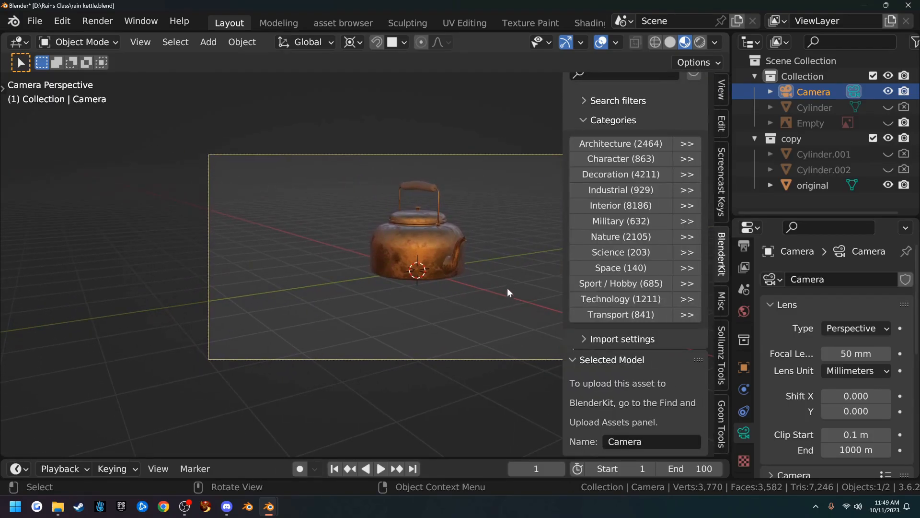
{"action": "left_click", "coordinate": [723, 93]}
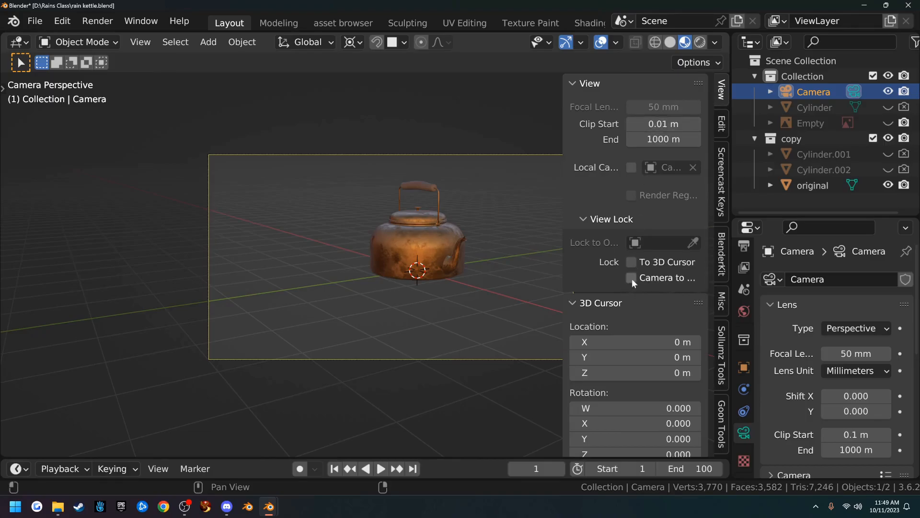
{"action": "left_click_drag", "start_coordinate": [562, 263], "coordinate": [495, 264]}
{"action": "left_click", "coordinate": [590, 278]}
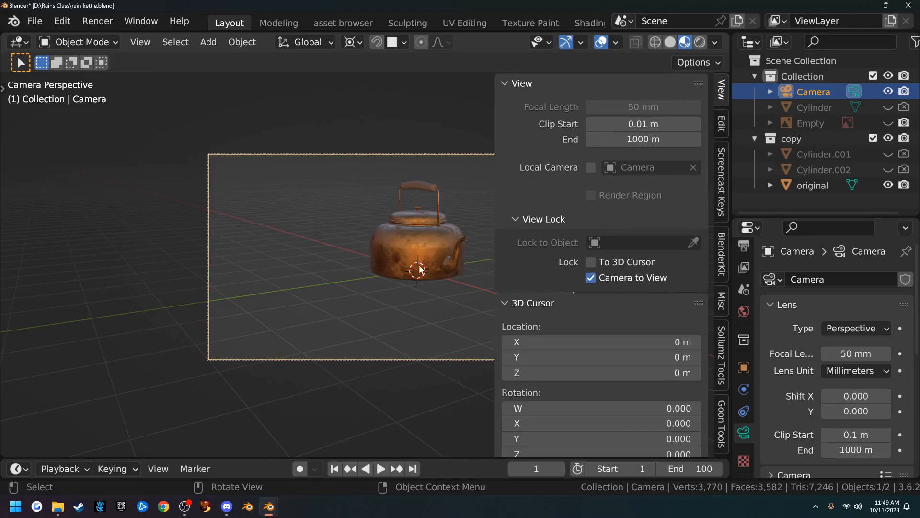
{"action": "key", "text": "n"}
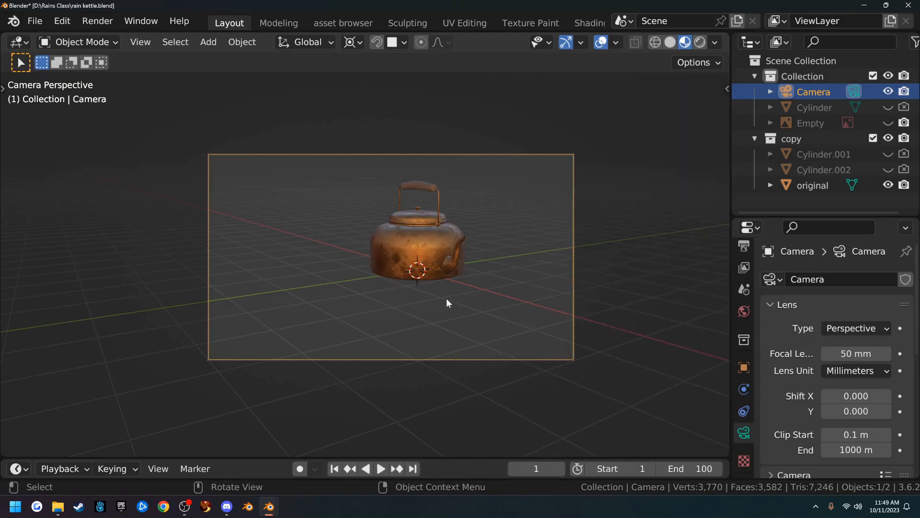
{"action": "middle_click_drag", "start_coordinate": [444, 298], "coordinate": [415, 314], "text": "shift"}
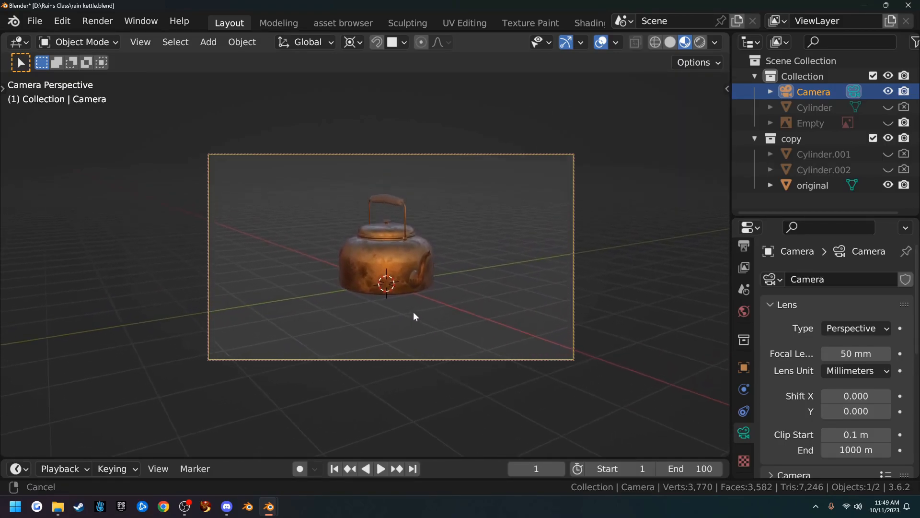
{"action": "middle_click_drag", "start_coordinate": [514, 332], "coordinate": [509, 297], "text": "ctrl"}
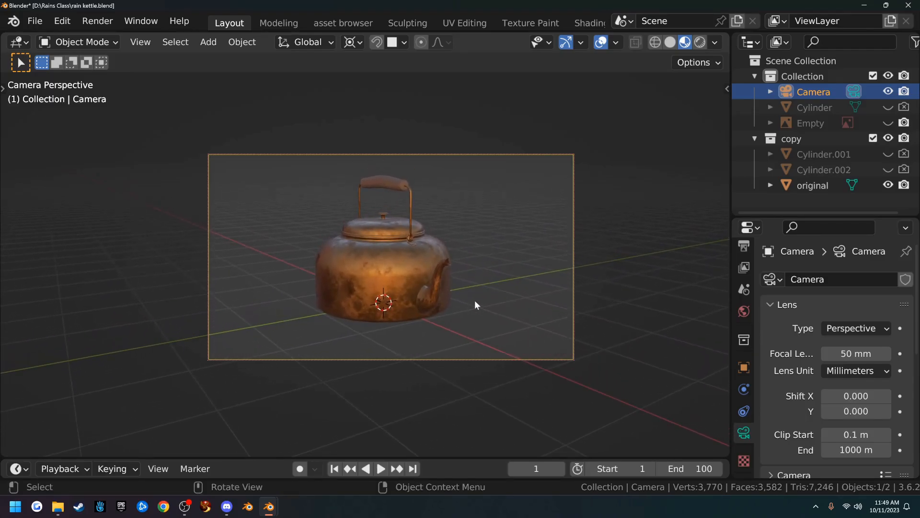
Step: Set the output resolution X to 1266 px and bring the camera closer so the kettle fills the narrower frame
{"action": "scroll", "coordinate": [739, 277], "scroll_direction": "up", "scroll_amount": 3}
{"action": "left_click", "coordinate": [741, 285]}
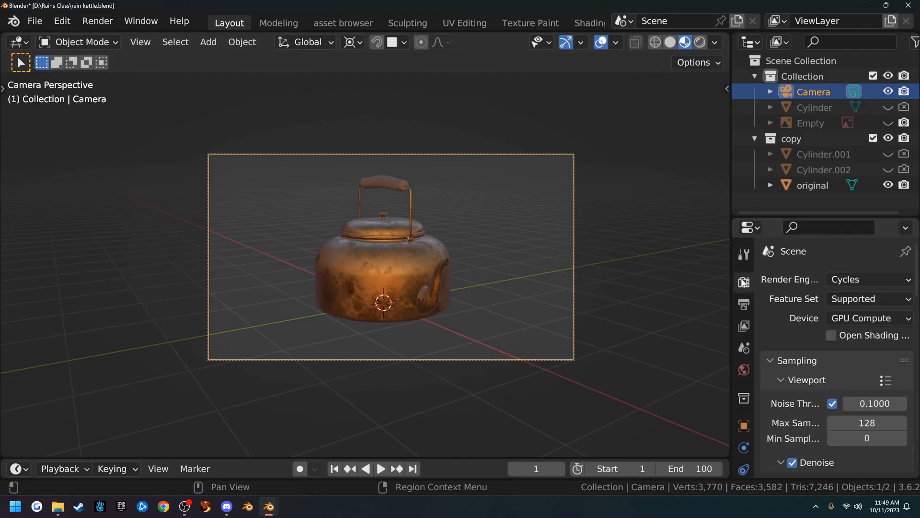
{"action": "left_click", "coordinate": [744, 304]}
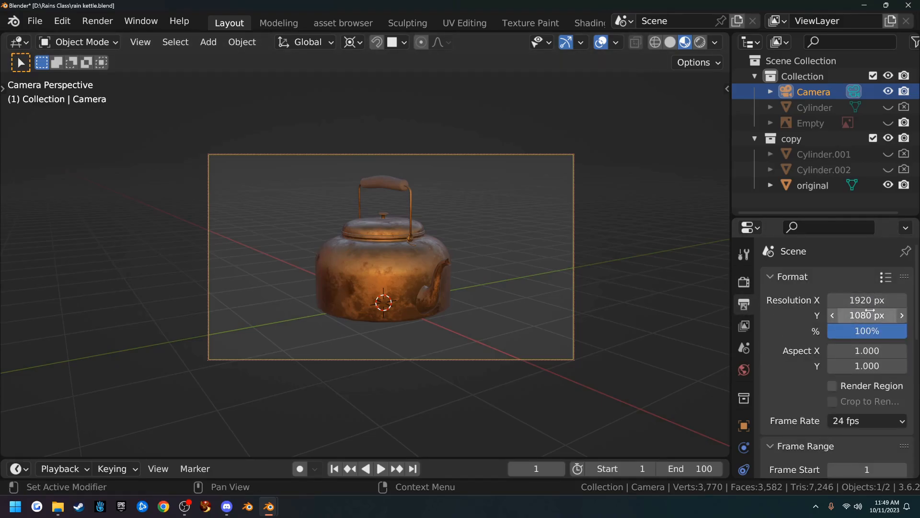
{"action": "left_click_drag", "start_coordinate": [869, 301], "coordinate": [713, 303]}
{"action": "middle_click_drag", "start_coordinate": [617, 326], "coordinate": [617, 294], "text": "ctrl"}
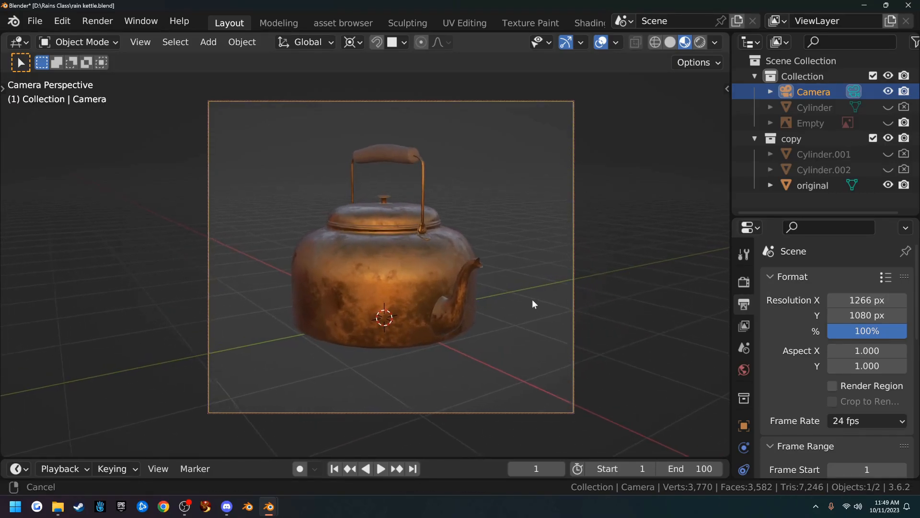
{"action": "middle_click_drag", "start_coordinate": [531, 300], "coordinate": [536, 307], "text": "shift"}
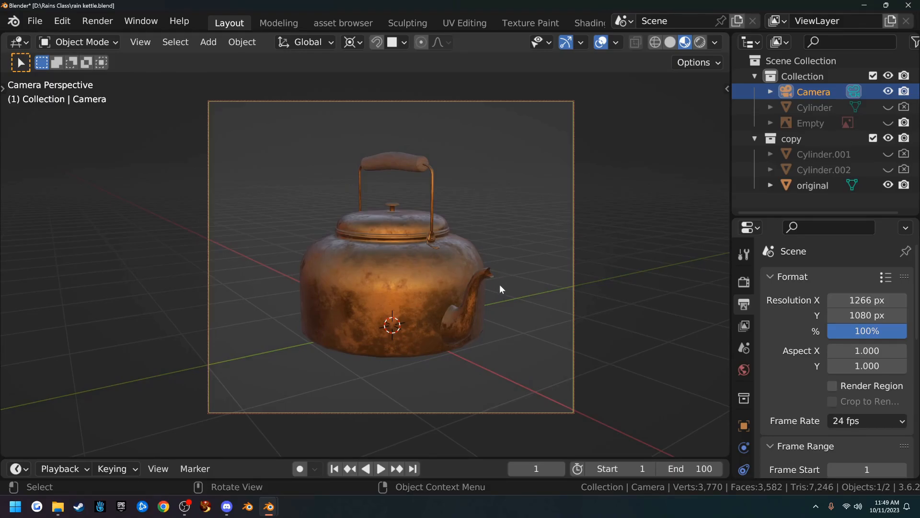
Step: Render a test image of the kettle from the camera and close the render window
{"action": "key", "text": "F12"}
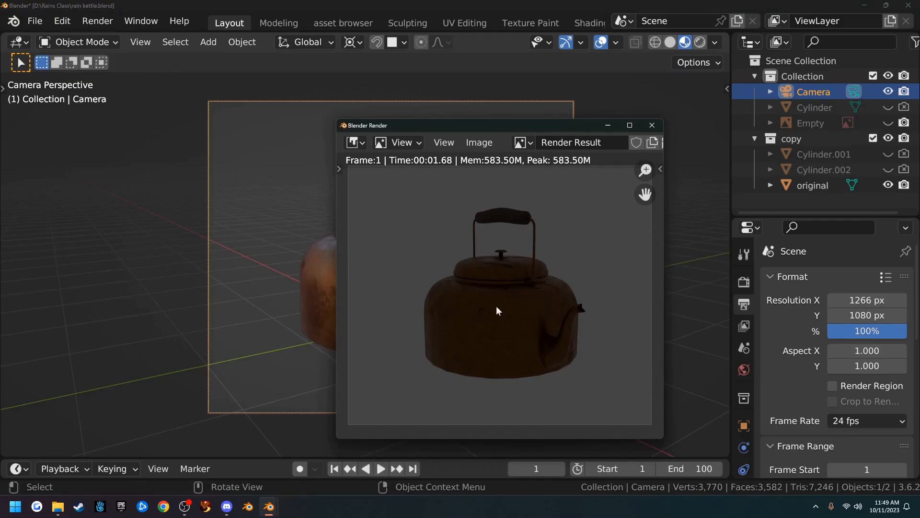
{"action": "left_click", "coordinate": [653, 126]}
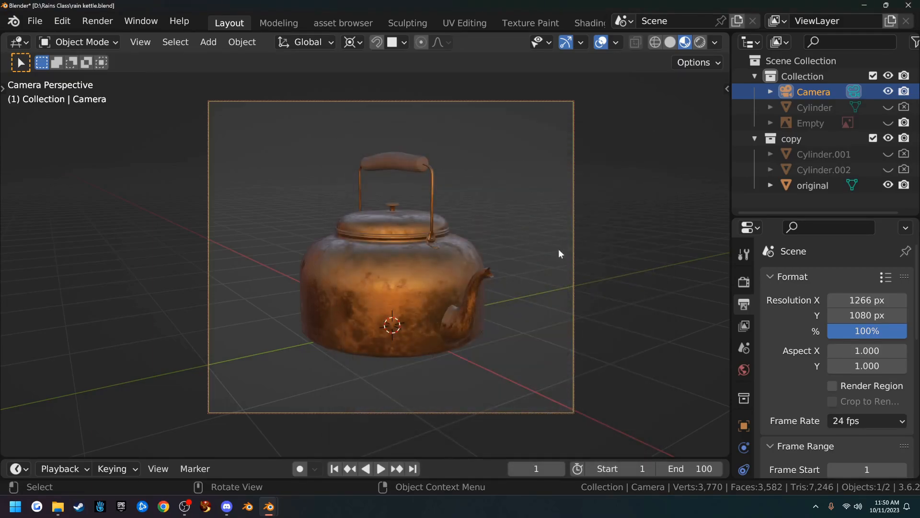
Step: Disable the Camera to View lock so that the view moves independently of the camera
{"action": "key", "text": "n"}
{"action": "left_click", "coordinate": [623, 278]}
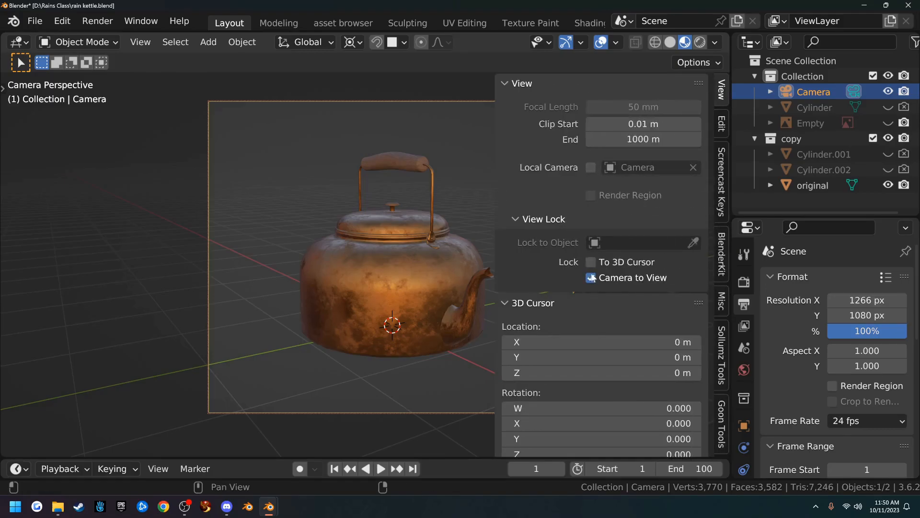
{"action": "left_click", "coordinate": [590, 278]}
{"action": "key", "text": "n"}
Step: Add an area light and rotate it 90° around the global Y axis
{"action": "middle_click_drag", "start_coordinate": [436, 269], "coordinate": [468, 271]}
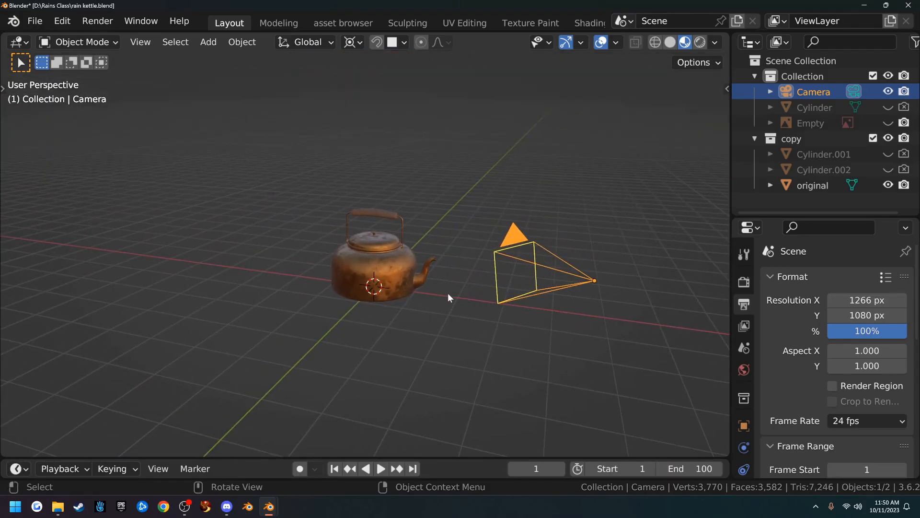
{"action": "key", "text": "shift+a"}
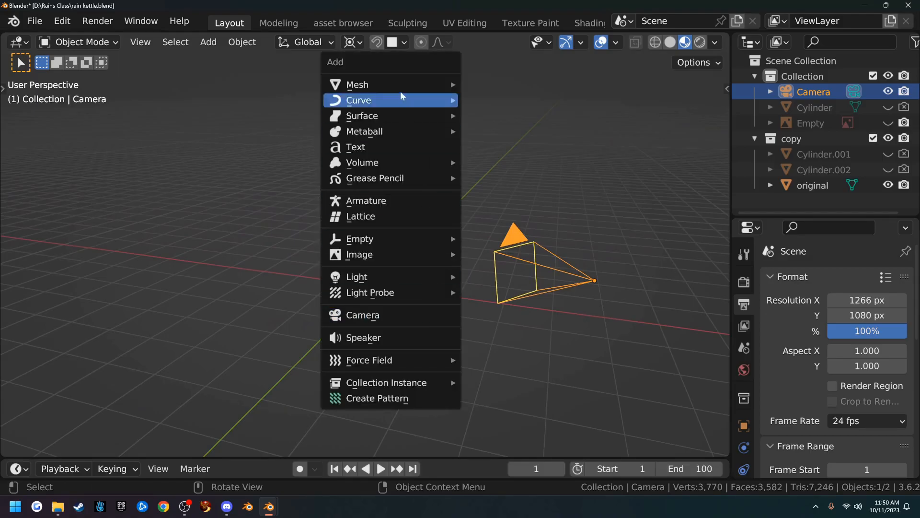
{"action": "mouse_move", "coordinate": [405, 280]}
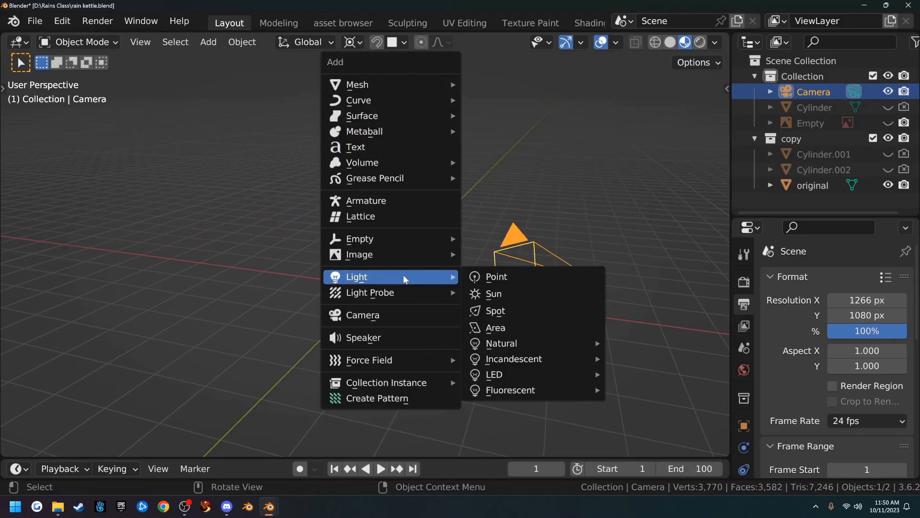
{"action": "left_click", "coordinate": [509, 328]}
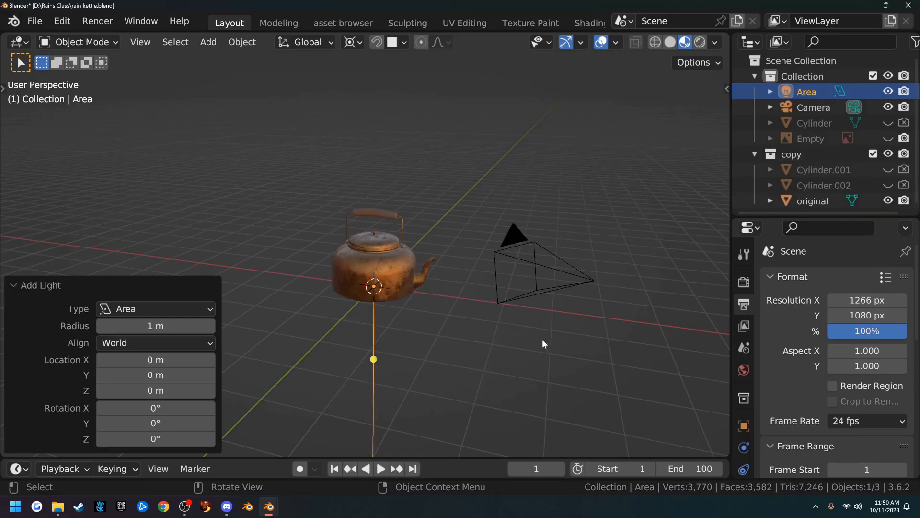
{"action": "key", "text": "r"}
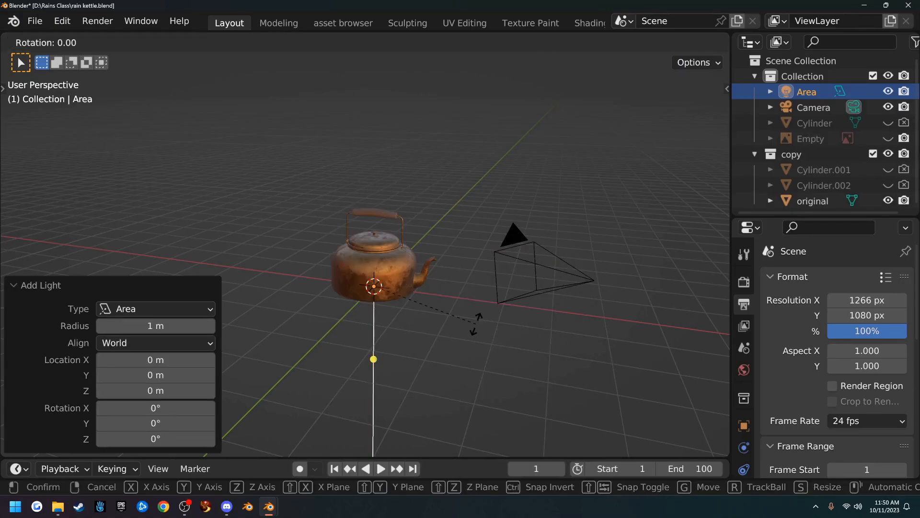
{"action": "type", "text": "y"}
{"action": "type", "text": "90"}
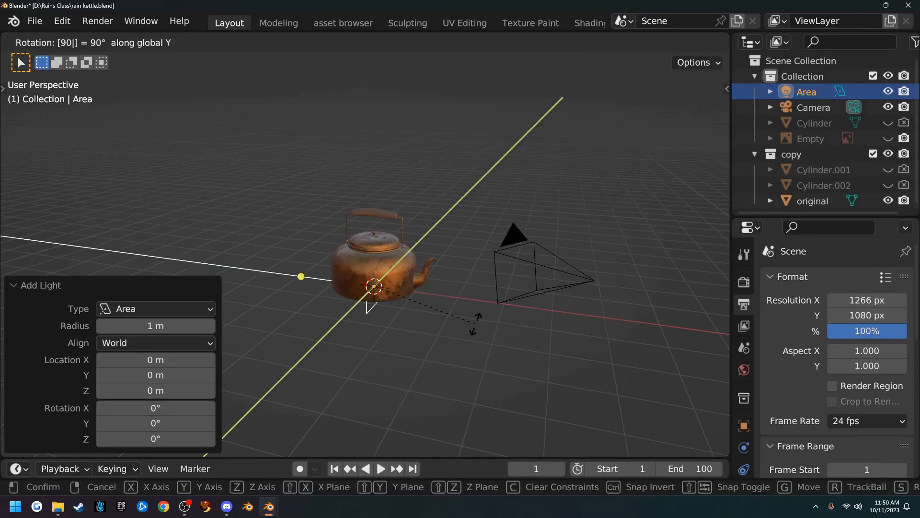
{"action": "key", "text": "Return"}
Step: Move the area light about 4.88 m along the global X axis, out to the kettle's spout side
{"action": "key", "text": "g"}
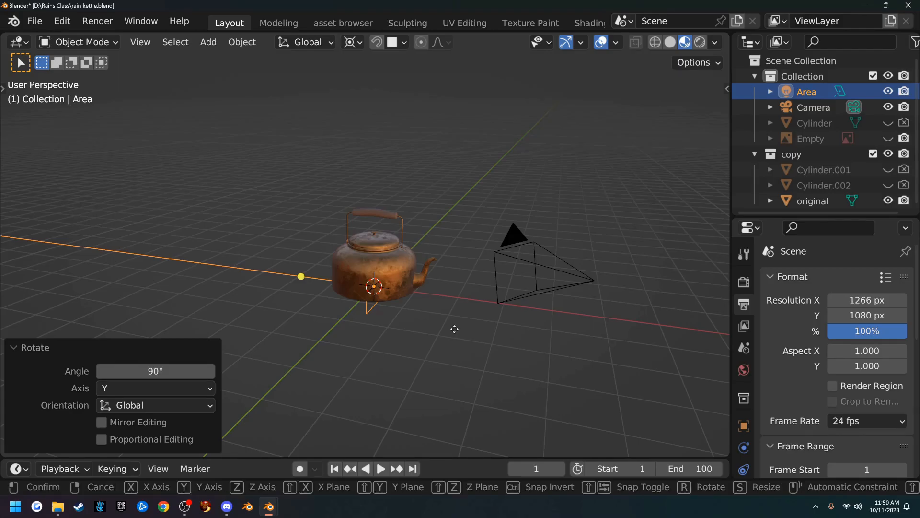
{"action": "key", "text": "x"}
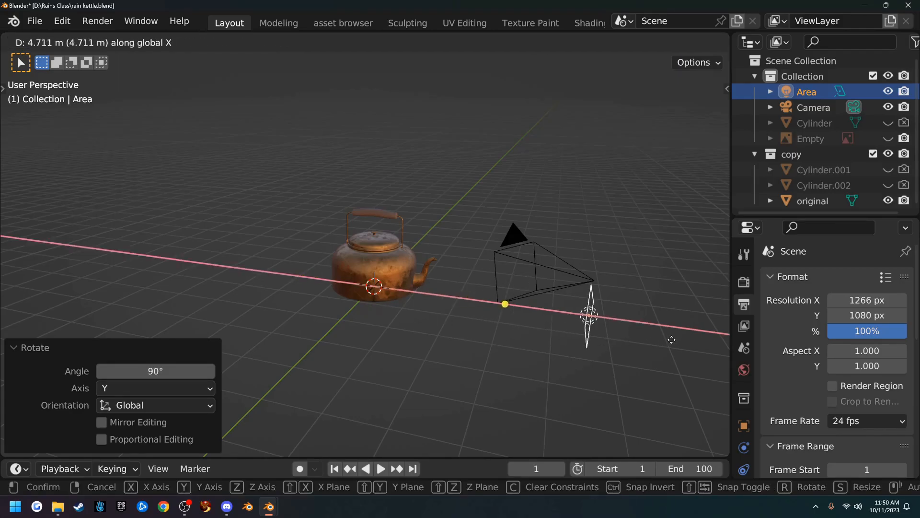
{"action": "left_click", "coordinate": [683, 344]}
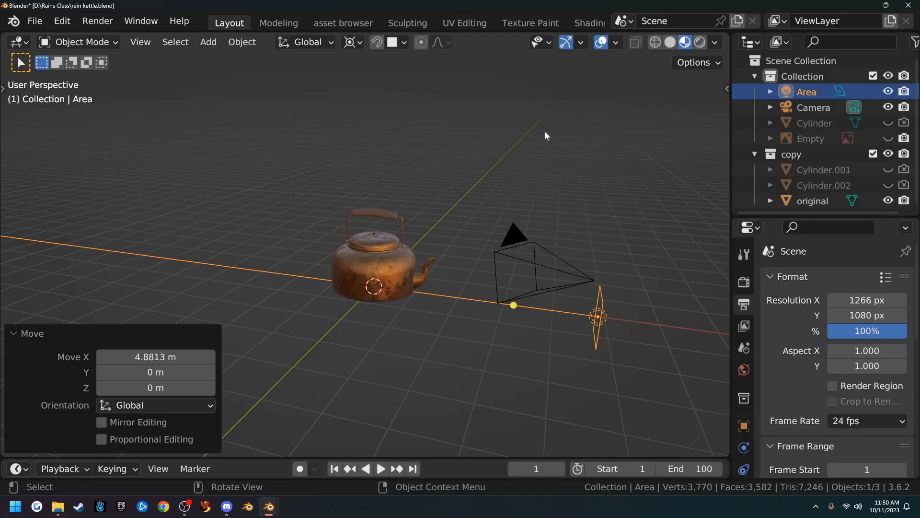
Step: Change the pivot point so the area light scales around its own origin, and enlarge it about 7.83 times
{"action": "middle_click_drag", "start_coordinate": [487, 283], "coordinate": [470, 301]}
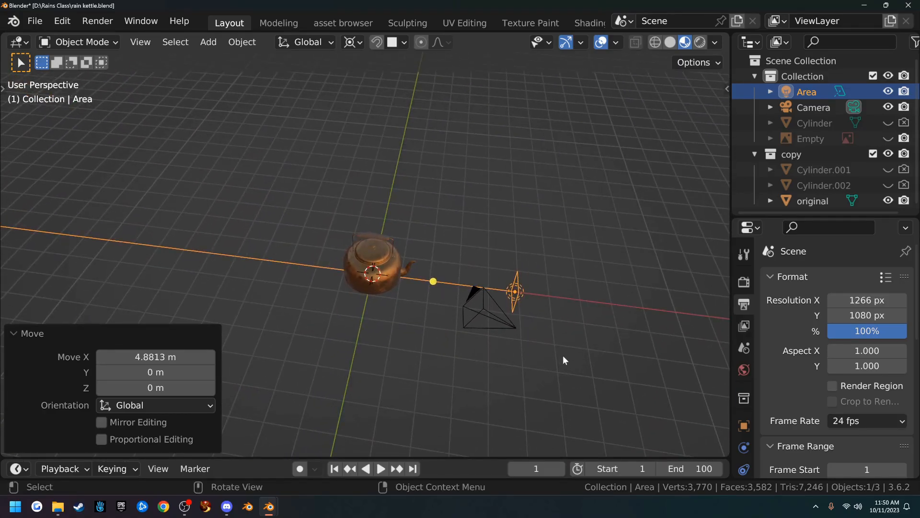
{"action": "key", "text": "s"}
{"action": "key", "text": "Escape"}
{"action": "left_click", "coordinate": [352, 42]}
{"action": "left_click", "coordinate": [376, 93]}
{"action": "key", "text": "s"}
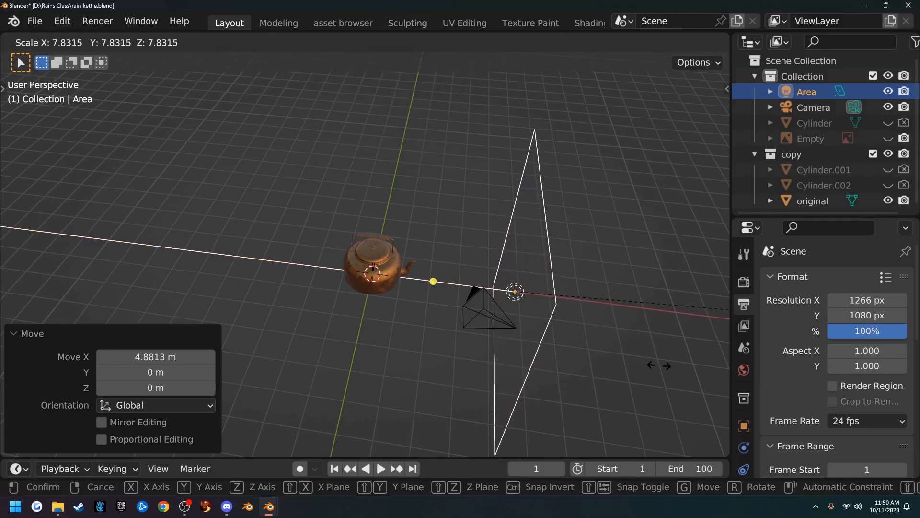
{"action": "left_click", "coordinate": [619, 387]}
Step: Switch the viewport to rendered shading to preview the lighting on the kettle
{"action": "middle_click_drag", "start_coordinate": [618, 388], "coordinate": [572, 98]}
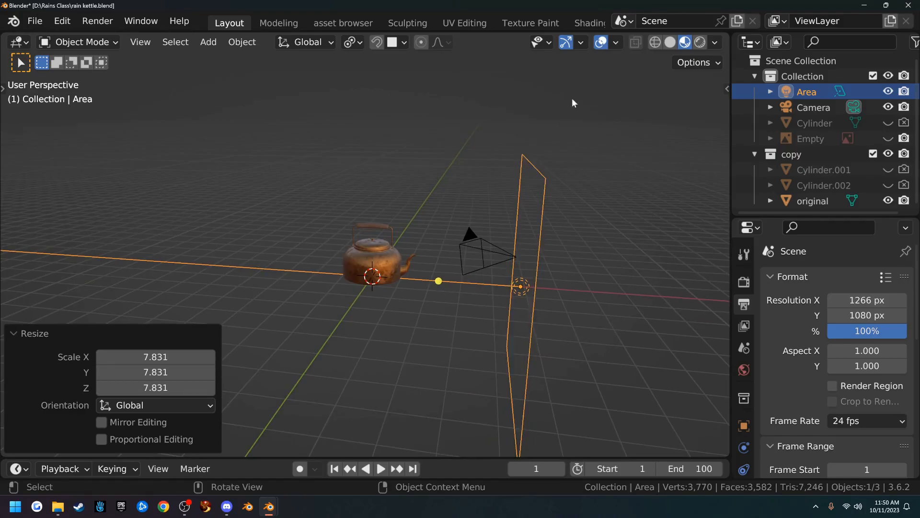
{"action": "left_click", "coordinate": [701, 42]}
{"action": "mouse_move", "coordinate": [422, 307]}
{"action": "middle_mouse_down"}
{"action": "mouse_move", "coordinate": [445, 315]}
{"action": "mouse_move", "coordinate": [493, 301]}
{"action": "mouse_move", "coordinate": [554, 314]}
{"action": "middle_mouse_up"}
Step: Set the area light's power to 228.8 W and view the kettle through the camera
{"action": "scroll", "coordinate": [744, 431], "scroll_direction": "down", "scroll_amount": 3}
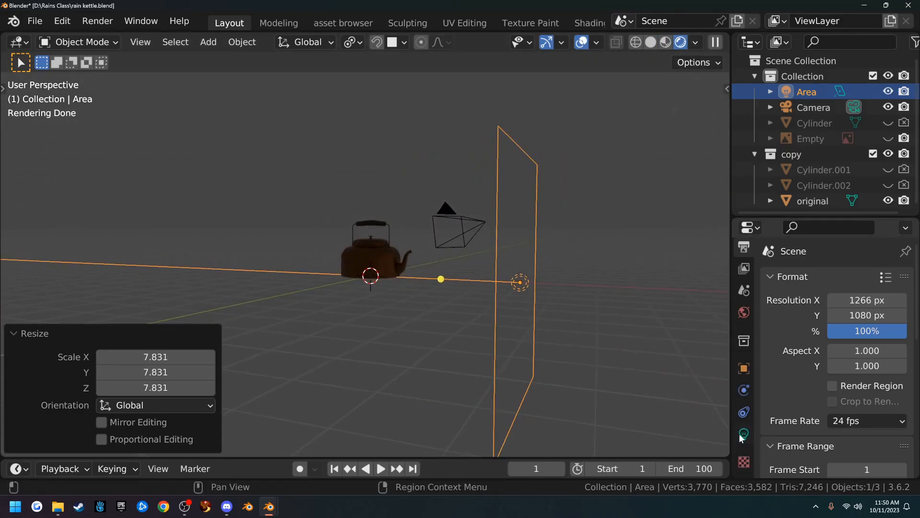
{"action": "left_click", "coordinate": [745, 433]}
{"action": "left_click_drag", "start_coordinate": [856, 386], "coordinate": [906, 386]}
{"action": "key", "text": "KP_0"}
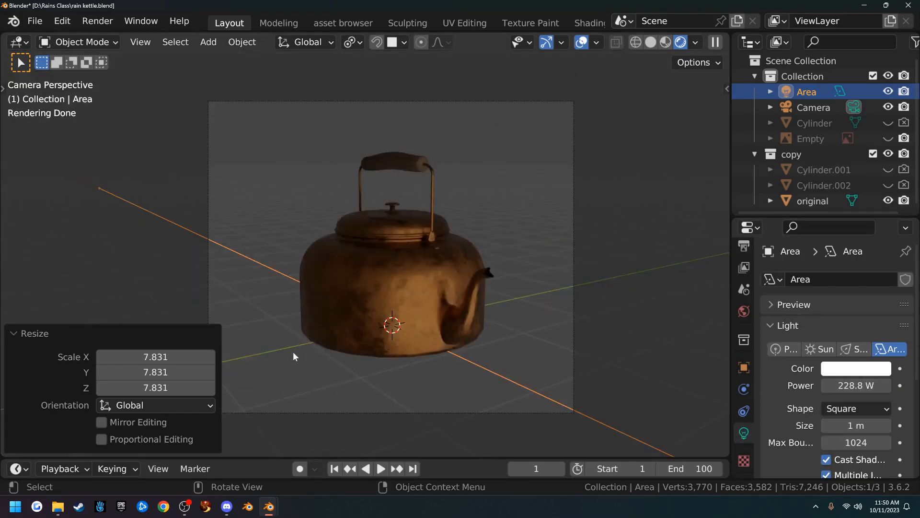
Step: Set the area light's power to 496.2 W and run a test render of the kettle
{"action": "left_click_drag", "start_coordinate": [856, 386], "coordinate": [891, 385]}
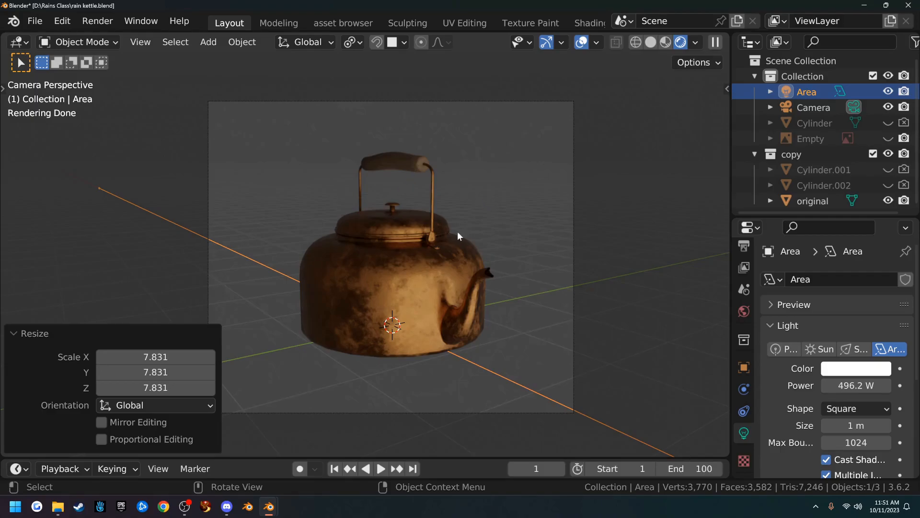
{"action": "middle_click_drag", "start_coordinate": [380, 215], "coordinate": [460, 251]}
{"action": "scroll", "coordinate": [449, 210], "scroll_direction": "down", "scroll_amount": 5}
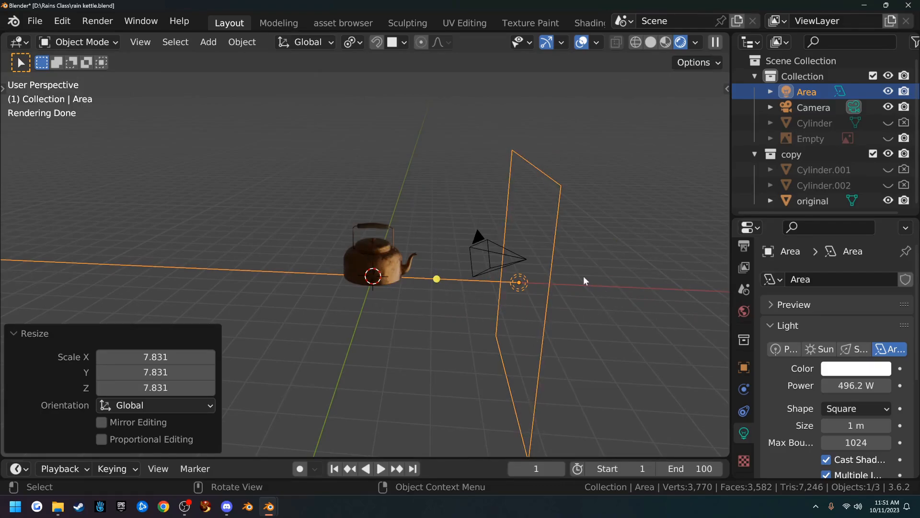
{"action": "key", "text": "F12"}
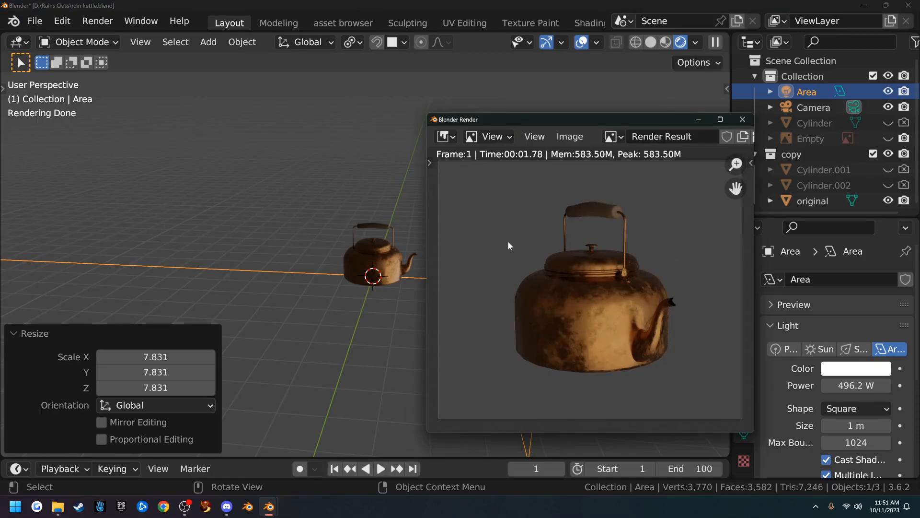
{"action": "left_click", "coordinate": [742, 119]}
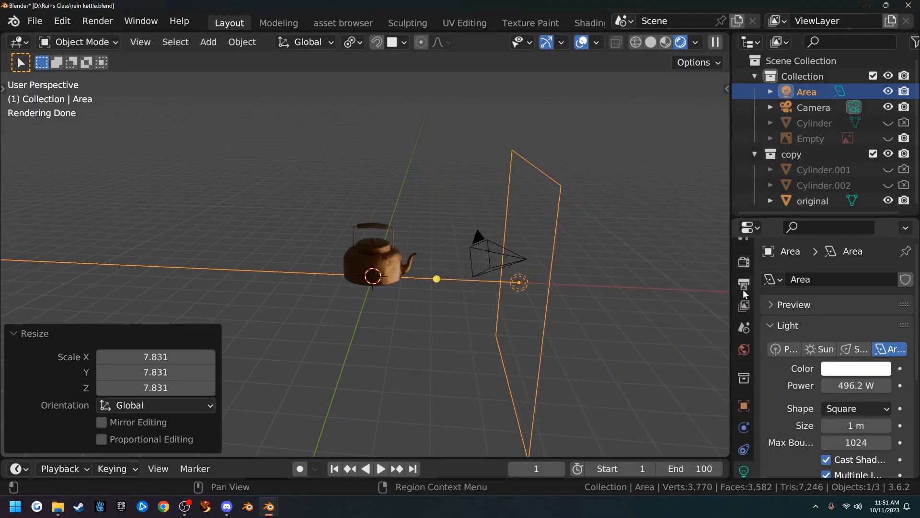
Step: Enable a transparent film background in the Cycles render settings
{"action": "left_click", "coordinate": [743, 282]}
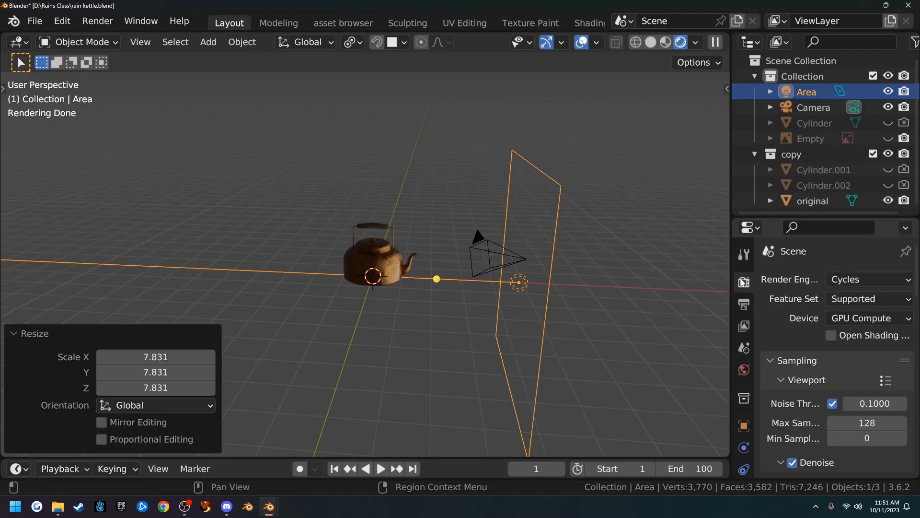
{"action": "left_click_drag", "start_coordinate": [781, 214], "coordinate": [781, 84]}
{"action": "scroll", "coordinate": [812, 437], "scroll_direction": "down", "scroll_amount": 15}
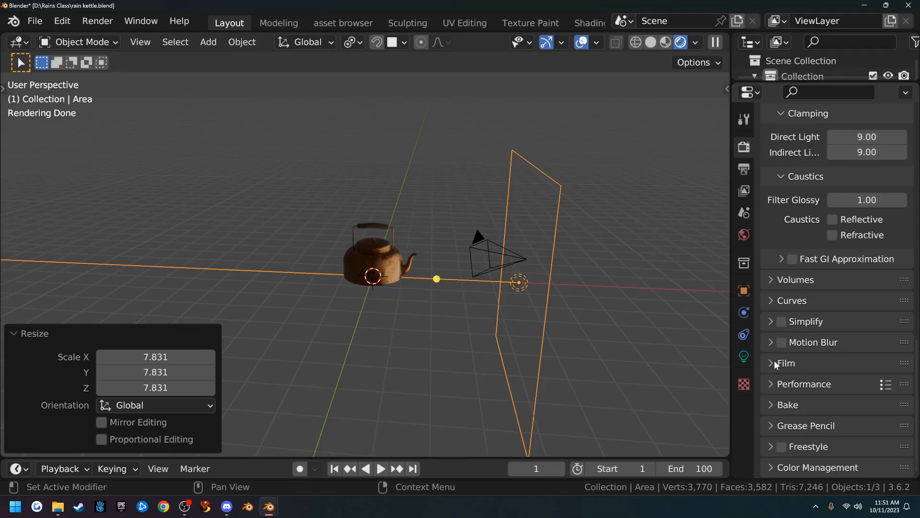
{"action": "left_click", "coordinate": [773, 364]}
{"action": "scroll", "coordinate": [793, 384], "scroll_direction": "down", "scroll_amount": 8}
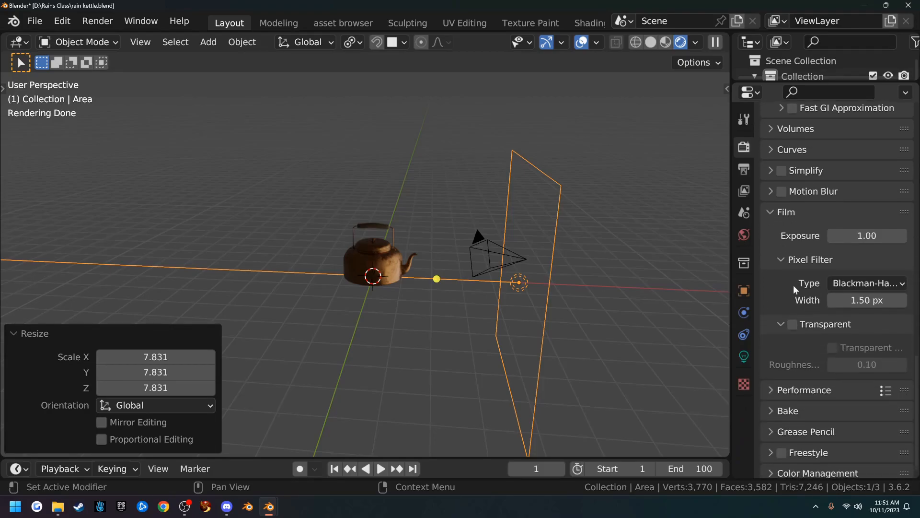
{"action": "left_click", "coordinate": [792, 325]}
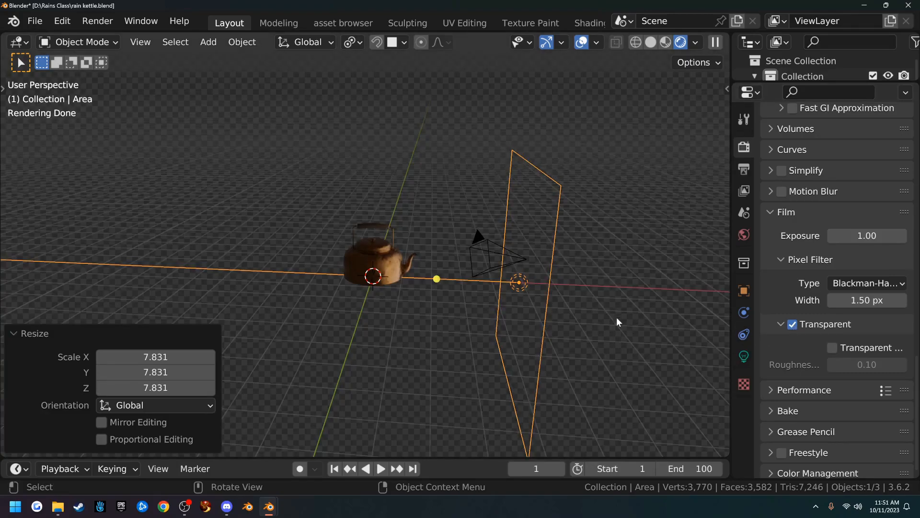
Step: Render the kettle with the transparent background and save the image to the Desktop as "alpha teapot.png"
{"action": "key", "text": "F12"}
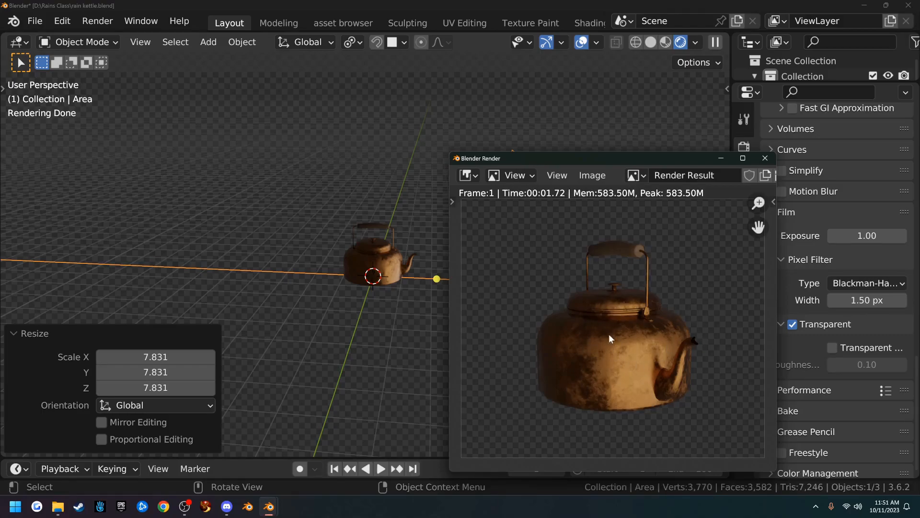
{"action": "left_click", "coordinate": [596, 176]}
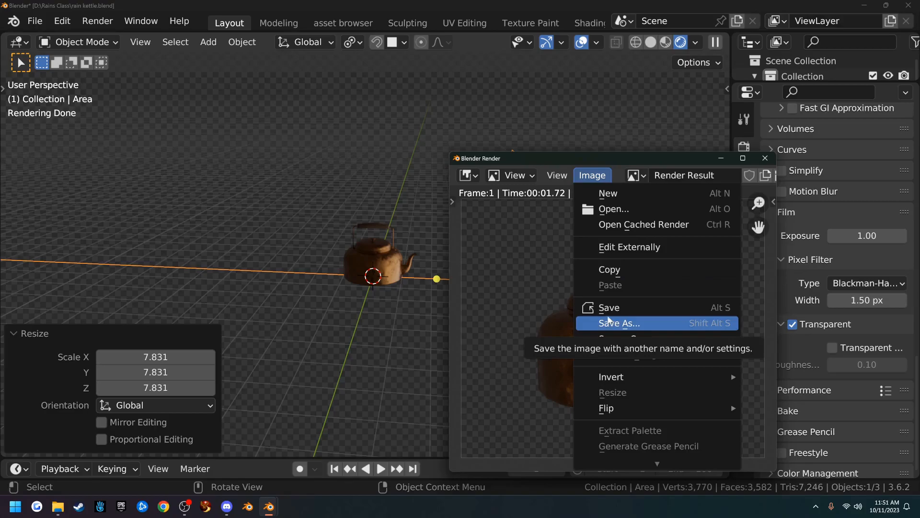
{"action": "left_click", "coordinate": [616, 323]}
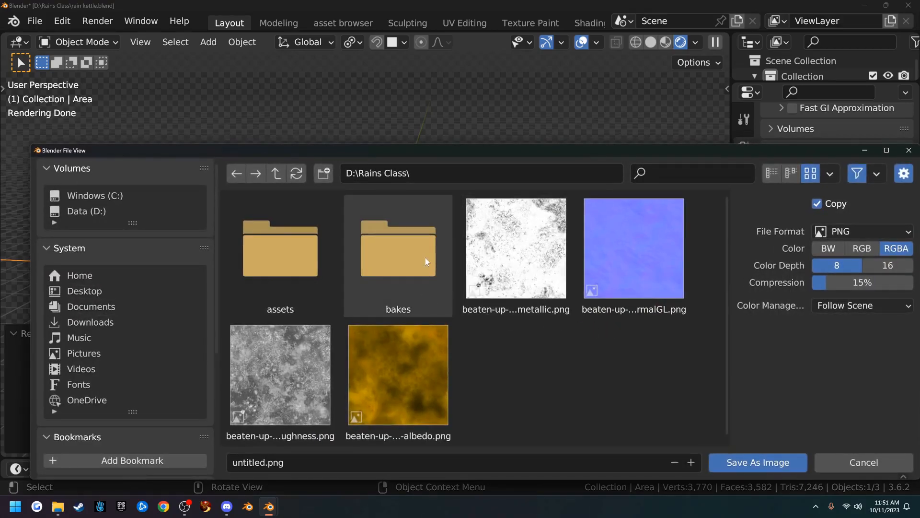
{"action": "left_click", "coordinate": [101, 291]}
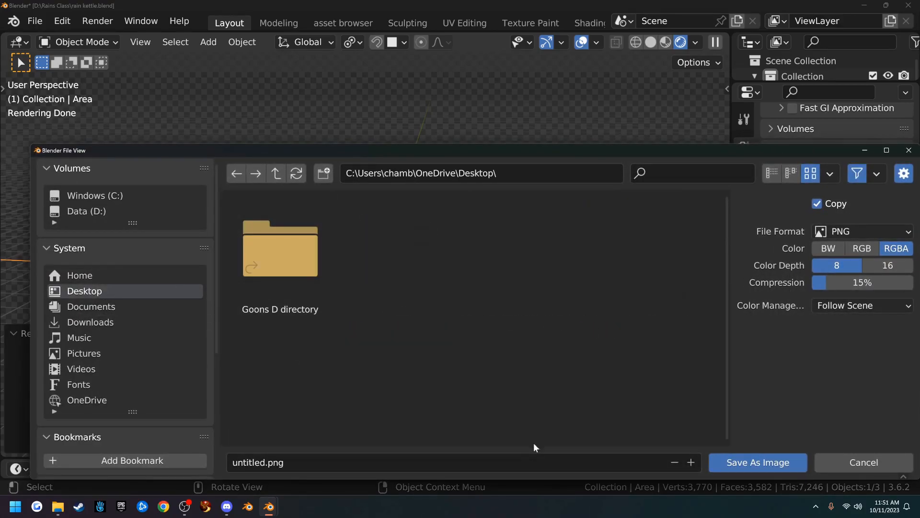
{"action": "left_click", "coordinate": [376, 462]}
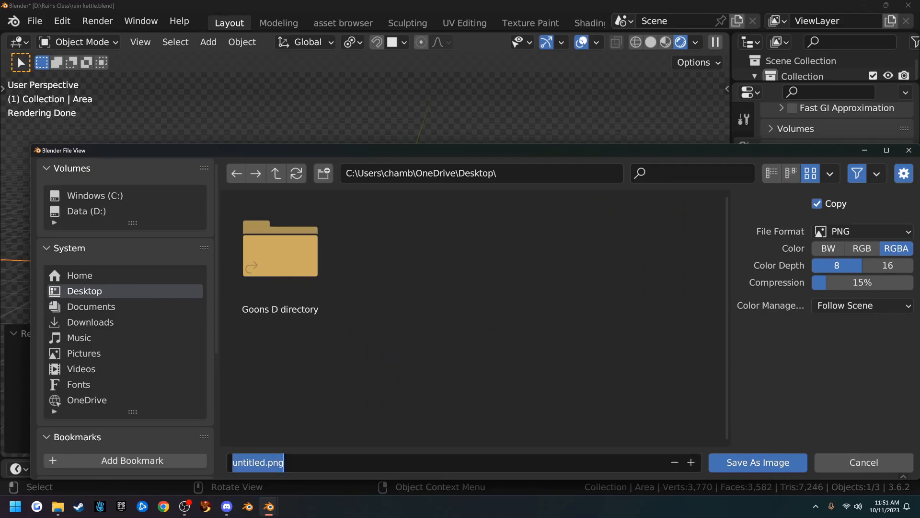
{"action": "type", "text": "alp"}
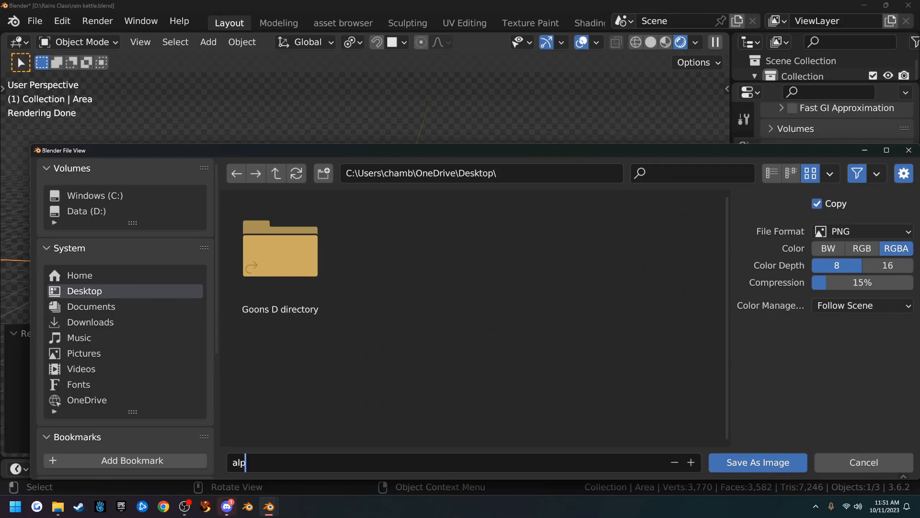
{"action": "type", "text": "ha teapot"}
{"action": "key", "text": "Return"}
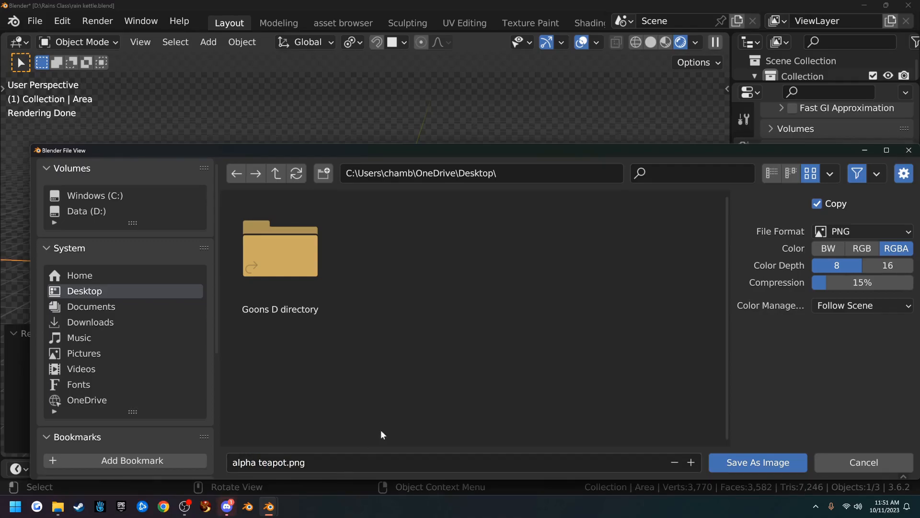
{"action": "left_click", "coordinate": [727, 468]}
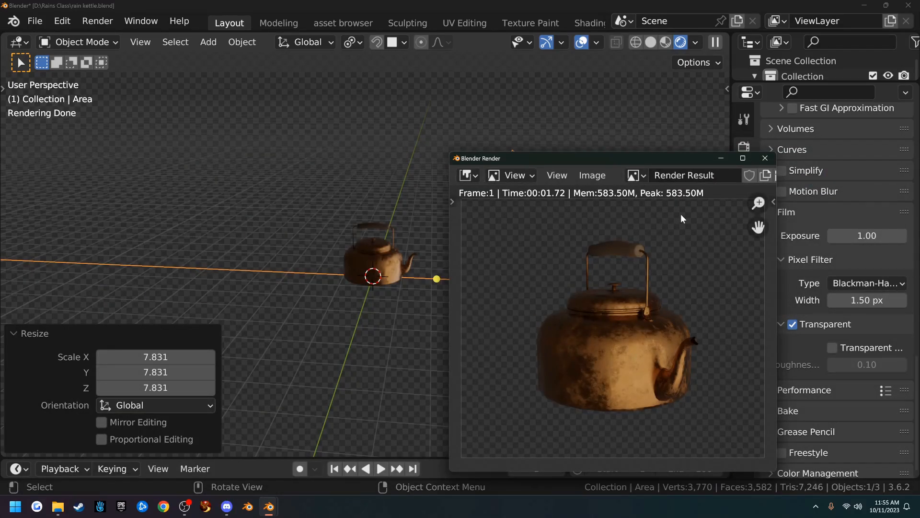
{"action": "left_click", "coordinate": [764, 158]}
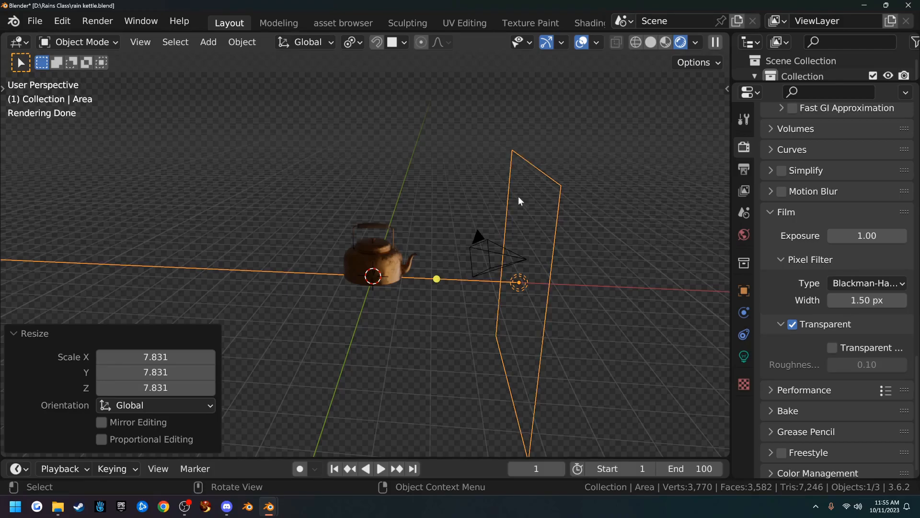
Step: Turn off render visibility for Collection, its Empty, the copy collection and the original kettle, keeping the area light renderable
{"action": "left_click_drag", "start_coordinate": [803, 85], "coordinate": [803, 255]}
{"action": "left_click_drag", "start_coordinate": [904, 76], "coordinate": [900, 229]}
{"action": "left_click", "coordinate": [904, 91]}
{"action": "left_click", "coordinate": [888, 201]}
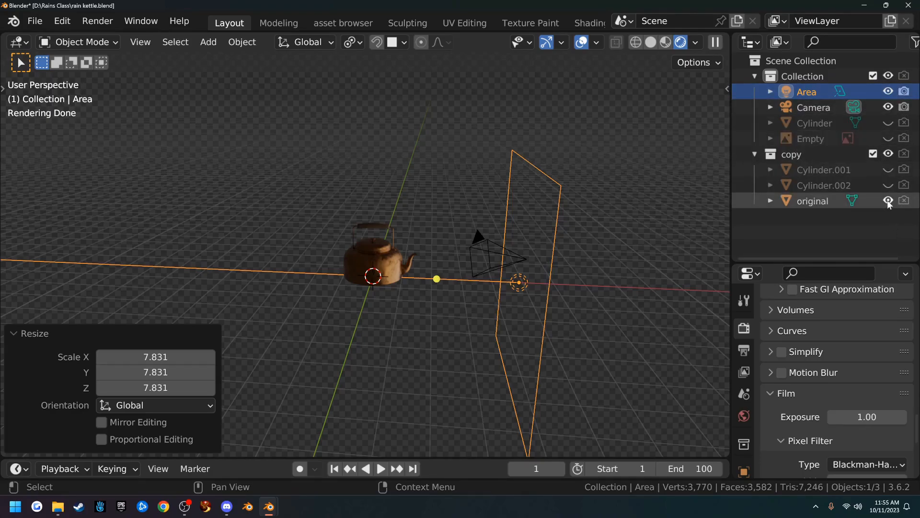
Step: Hide the copy collection from the viewport and run a test render without the kettle
{"action": "left_click", "coordinate": [894, 153]}
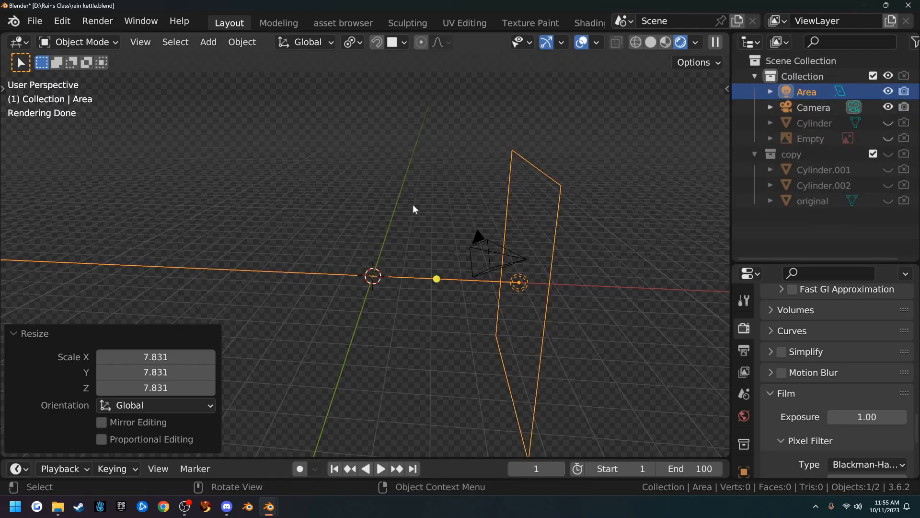
{"action": "key", "text": "F12"}
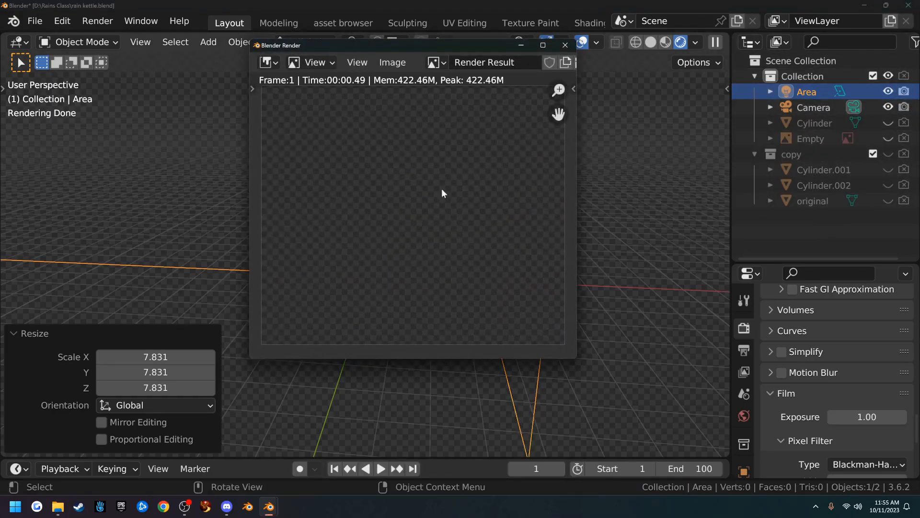
{"action": "left_click", "coordinate": [564, 46]}
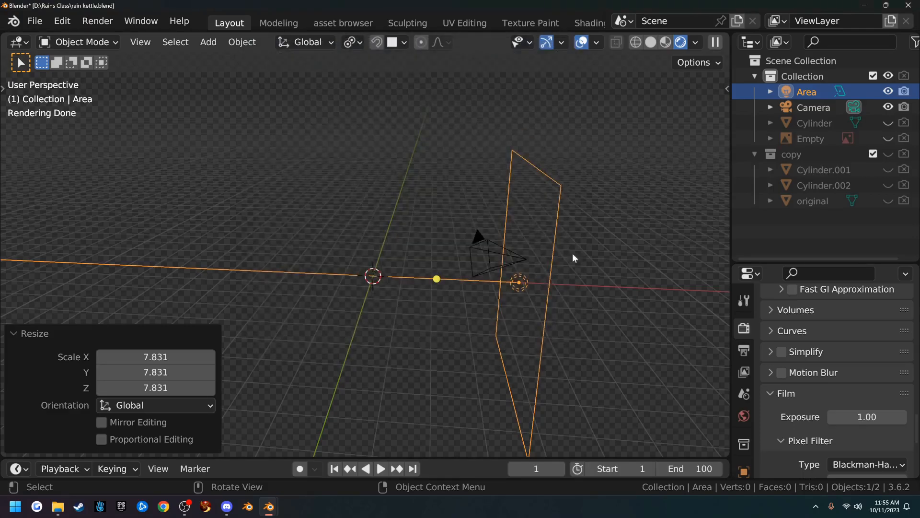
{"action": "key", "text": "shift+a"}
{"action": "mouse_move", "coordinate": [626, 255]}
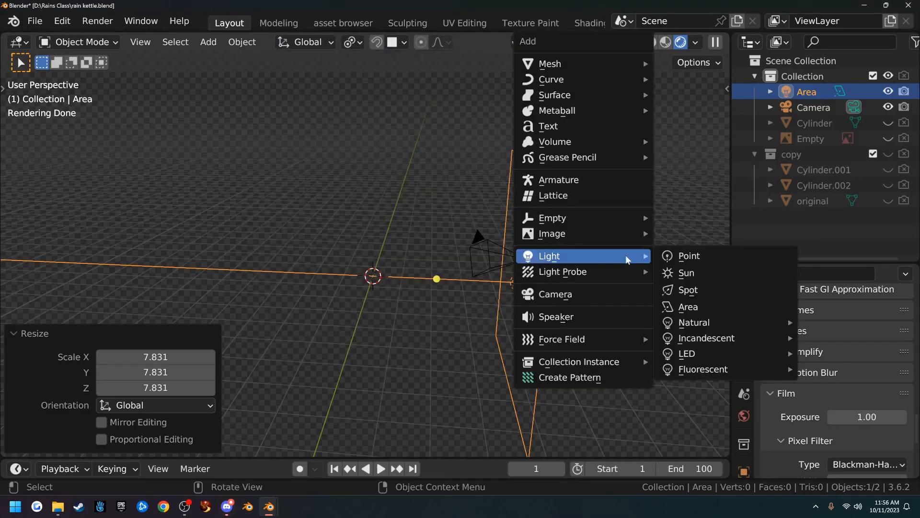
{"action": "key", "text": "Escape"}
Step: Add a text object at the world origin and rotate it 90° about the global X axis
{"action": "key", "text": "shift+a"}
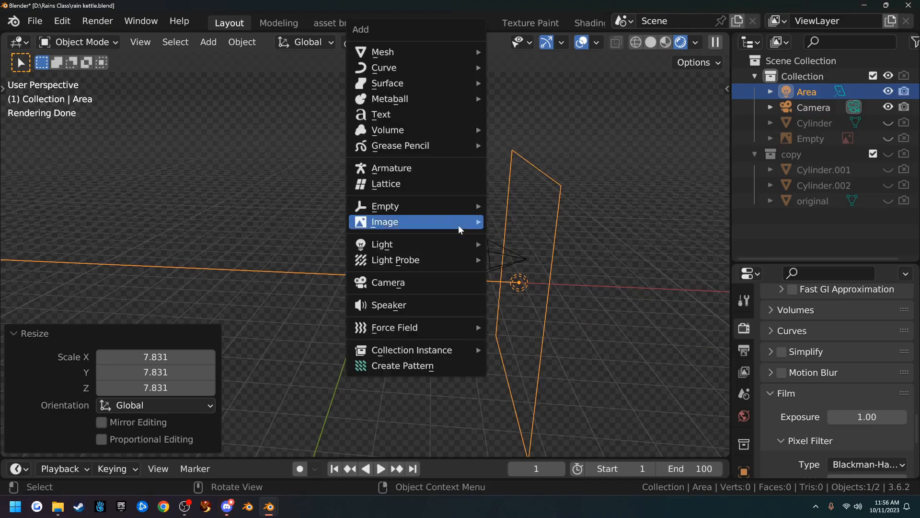
{"action": "left_click", "coordinate": [423, 114]}
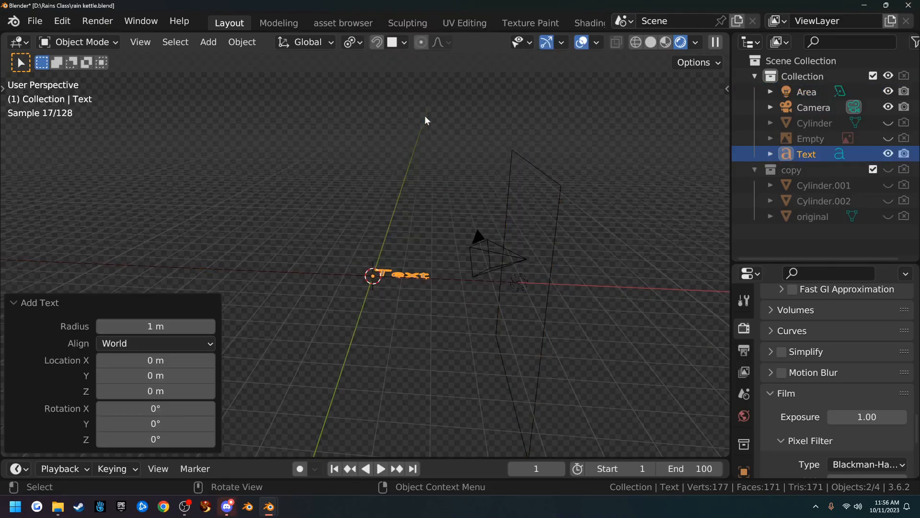
{"action": "key", "text": "r"}
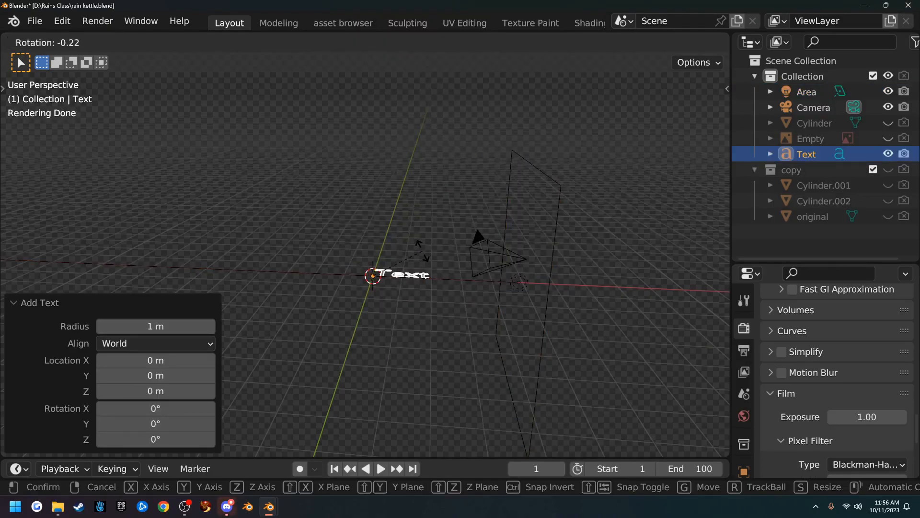
{"action": "type", "text": "x90"}
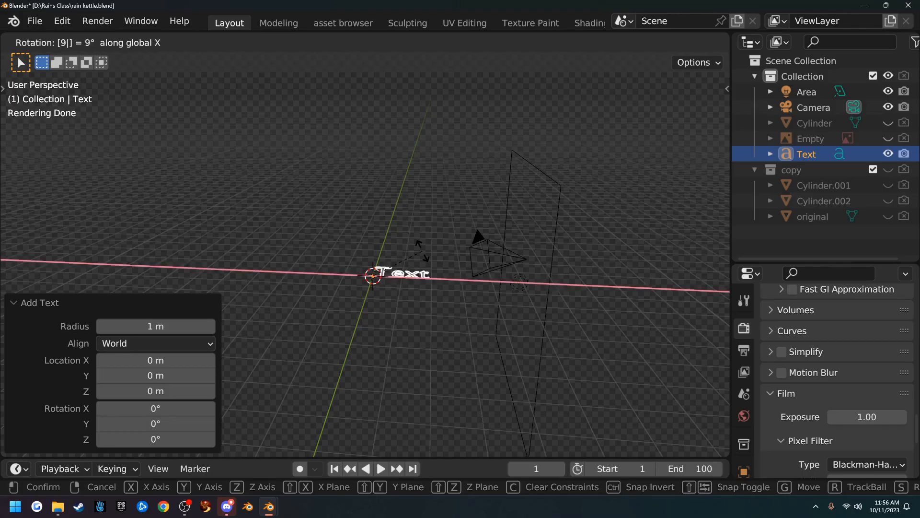
{"action": "key", "text": "Return"}
Step: Rotate the text object 90° about the global Z axis and view it through the camera
{"action": "type", "text": "rz"}
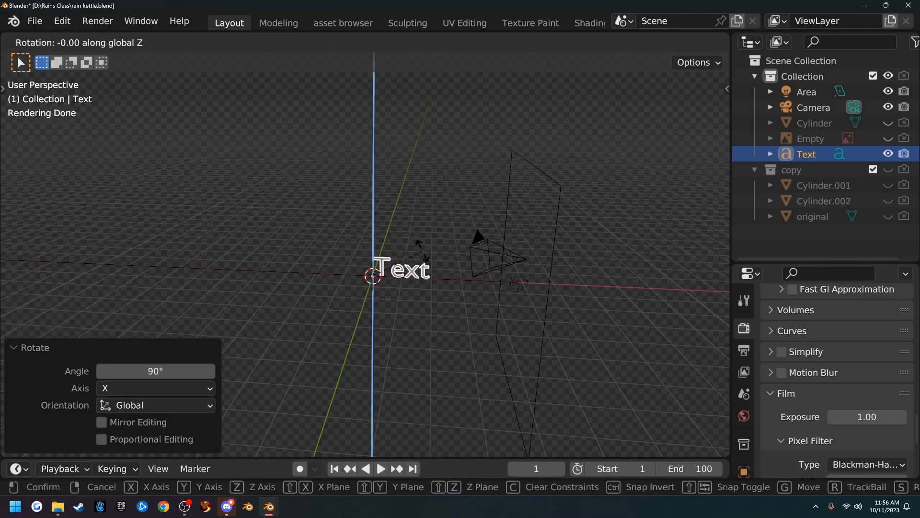
{"action": "type", "text": "90"}
{"action": "key", "text": "Return"}
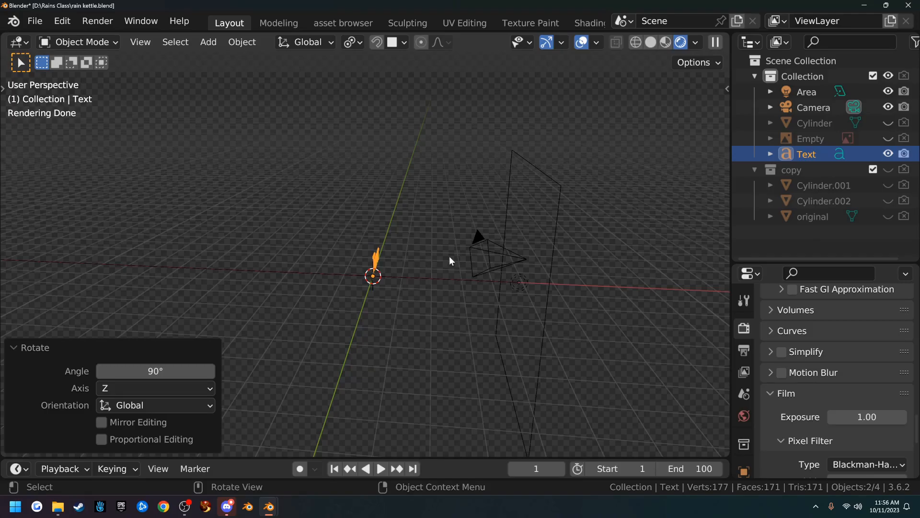
{"action": "key", "text": "KP_0"}
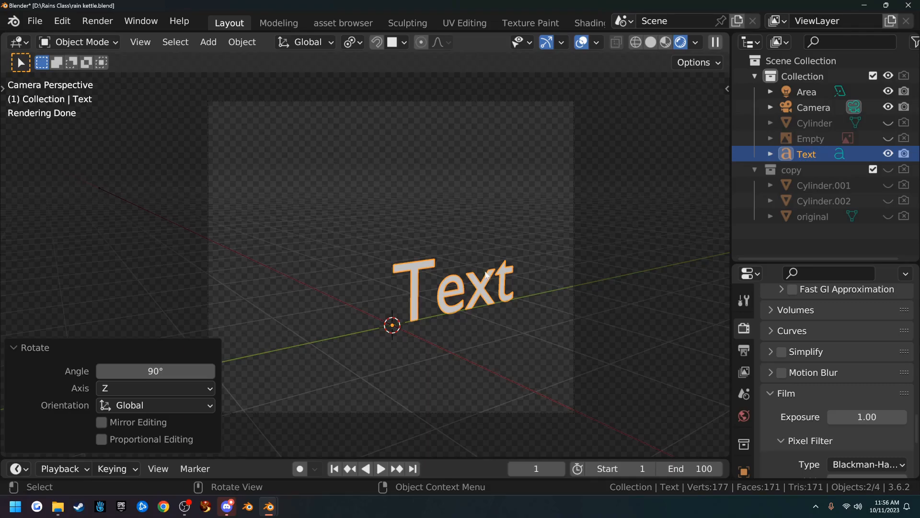
Step: Clear the camera's location and rotation so it sits unrotated at the world origin
{"action": "middle_click_drag", "start_coordinate": [491, 282], "coordinate": [537, 240]}
{"action": "scroll", "coordinate": [499, 249], "scroll_direction": "down", "scroll_amount": 4}
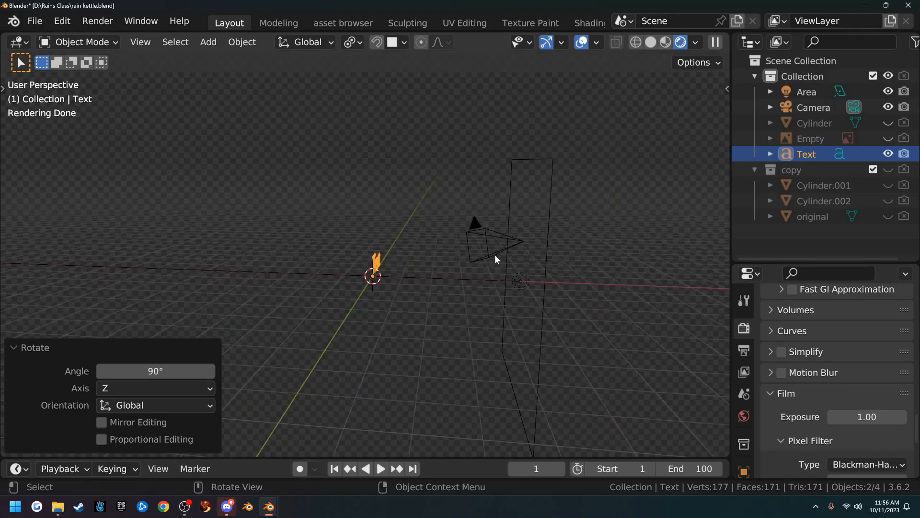
{"action": "left_click", "coordinate": [490, 232]}
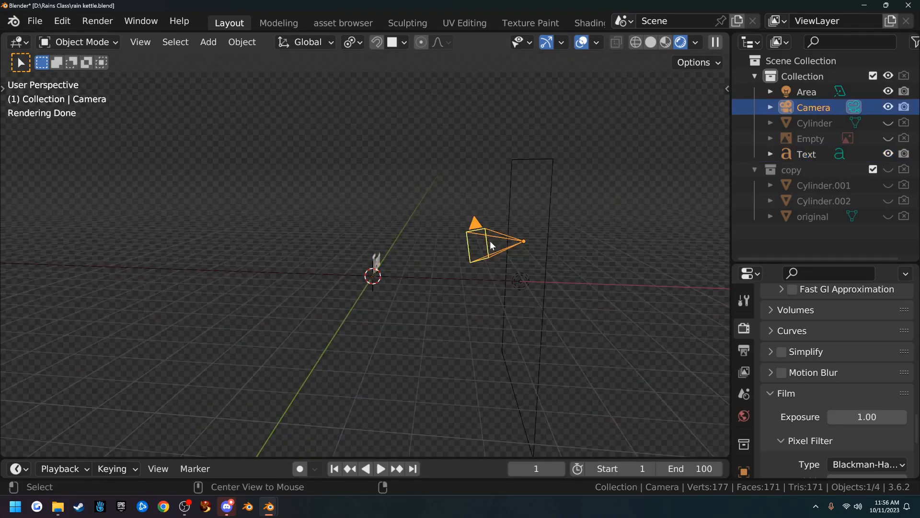
{"action": "key", "text": "alt+g"}
{"action": "key", "text": "alt+r"}
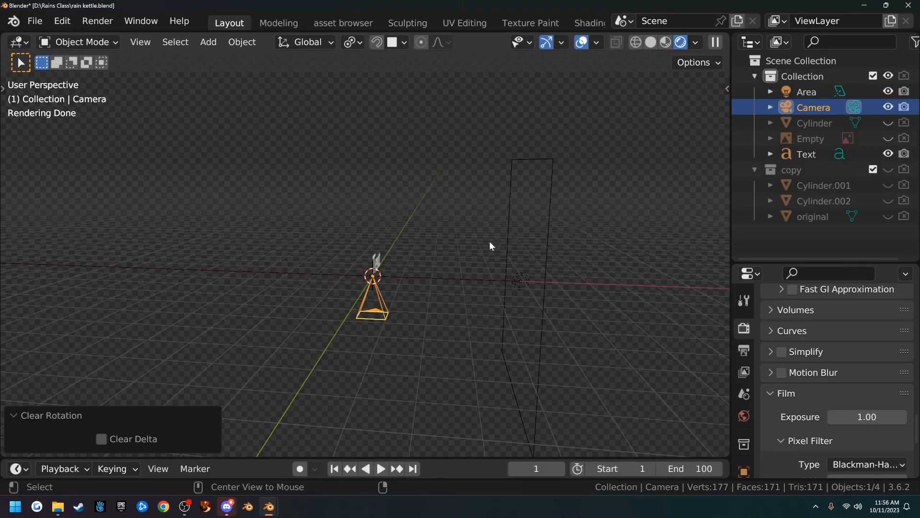
Step: Rotate the camera 90° about the global X axis and 90° about the global Z axis
{"action": "middle_click_drag", "start_coordinate": [477, 260], "coordinate": [433, 276]}
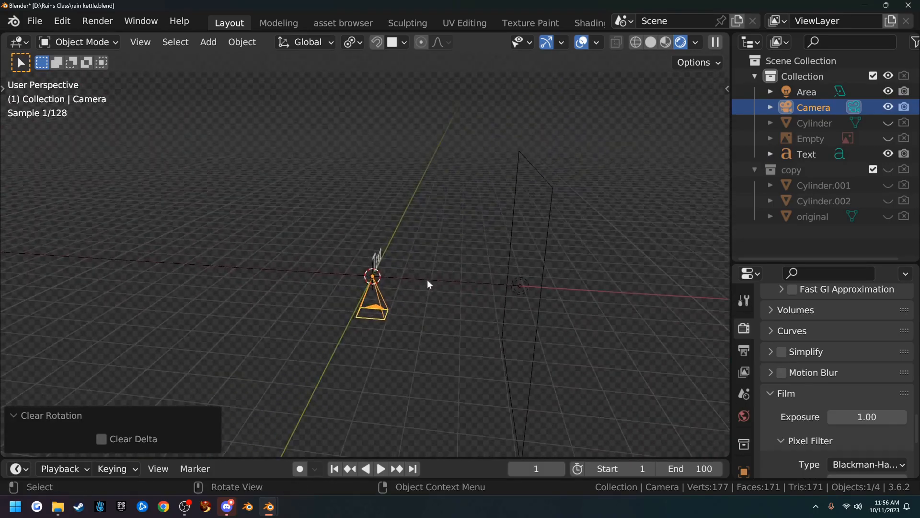
{"action": "scroll", "coordinate": [419, 278], "scroll_direction": "up", "scroll_amount": 3}
{"action": "scroll", "coordinate": [418, 289], "scroll_direction": "down", "scroll_amount": 1}
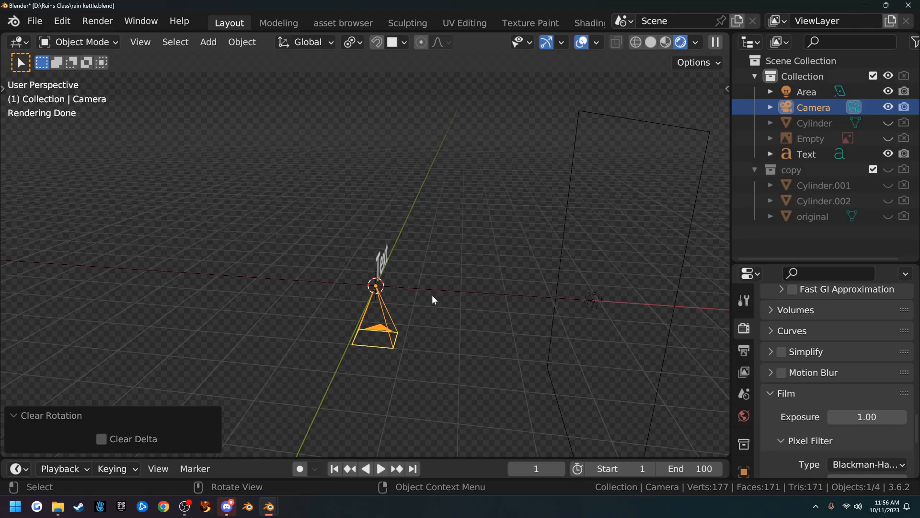
{"action": "key", "text": "r"}
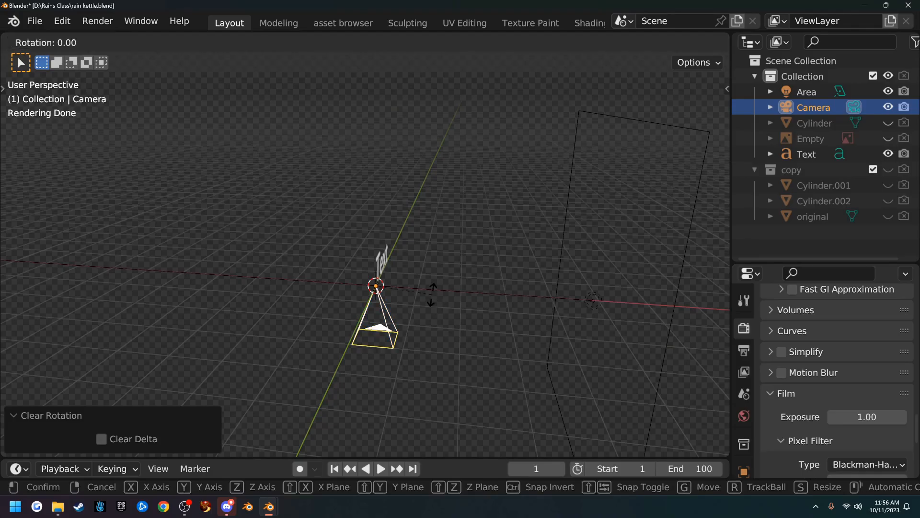
{"action": "type", "text": "x90"}
{"action": "key", "text": "Return"}
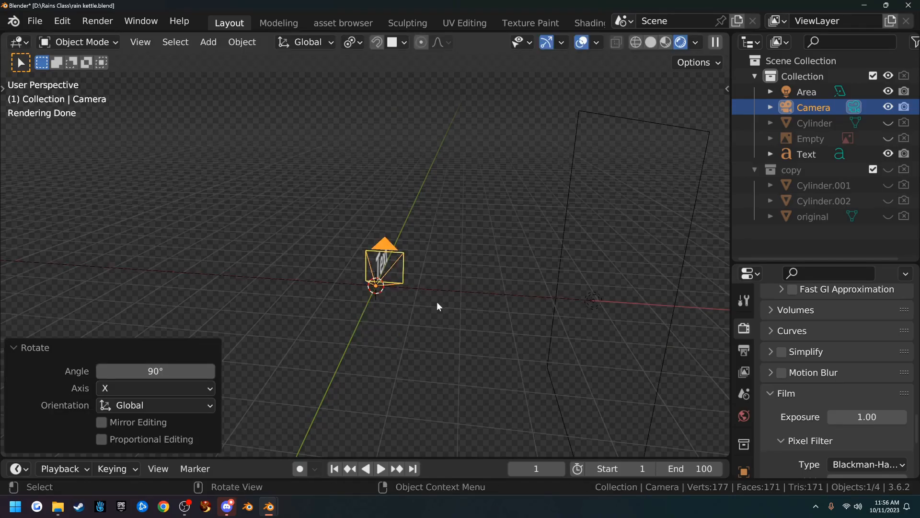
{"action": "type", "text": "rz90"}
{"action": "key", "text": "Return"}
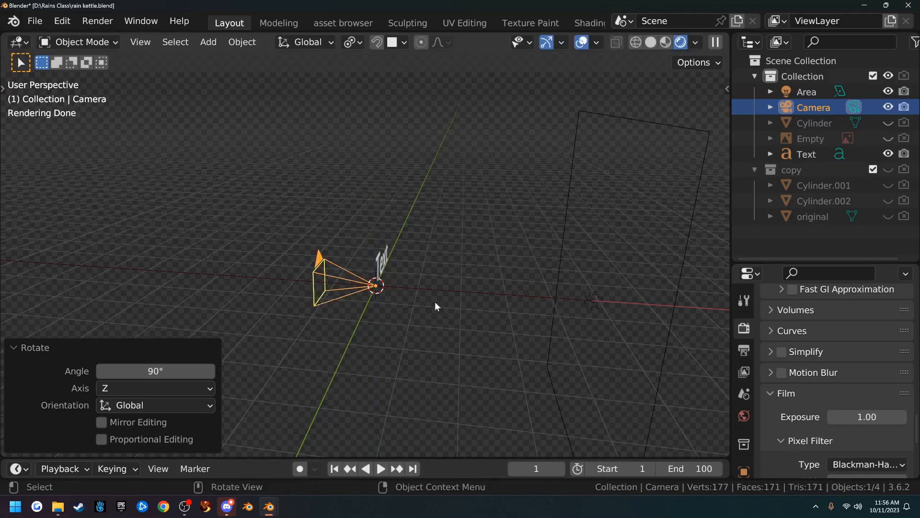
Step: Move the camera about 5.65 m along the global X axis and look at the text through it
{"action": "key", "text": "g"}
{"action": "key", "text": "y"}
{"action": "key", "text": "Escape"}
{"action": "key", "text": "g"}
{"action": "key", "text": "x"}
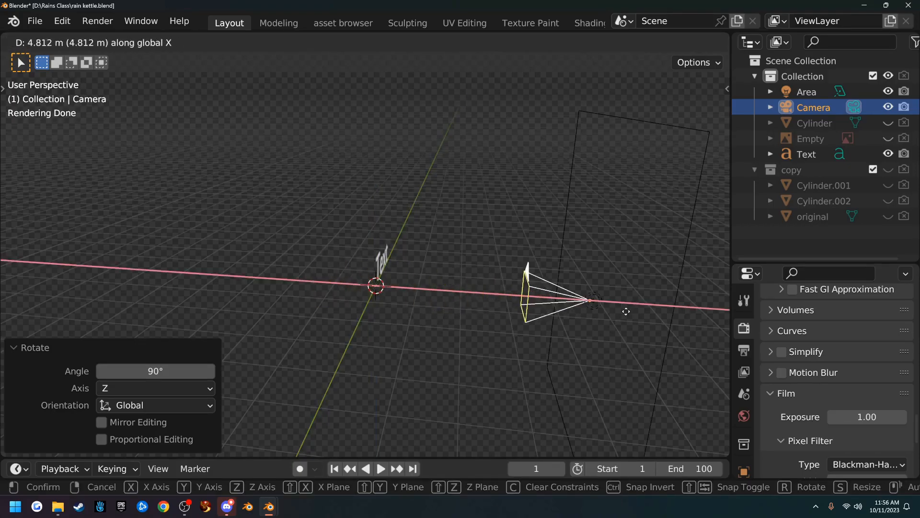
{"action": "left_click", "coordinate": [651, 311]}
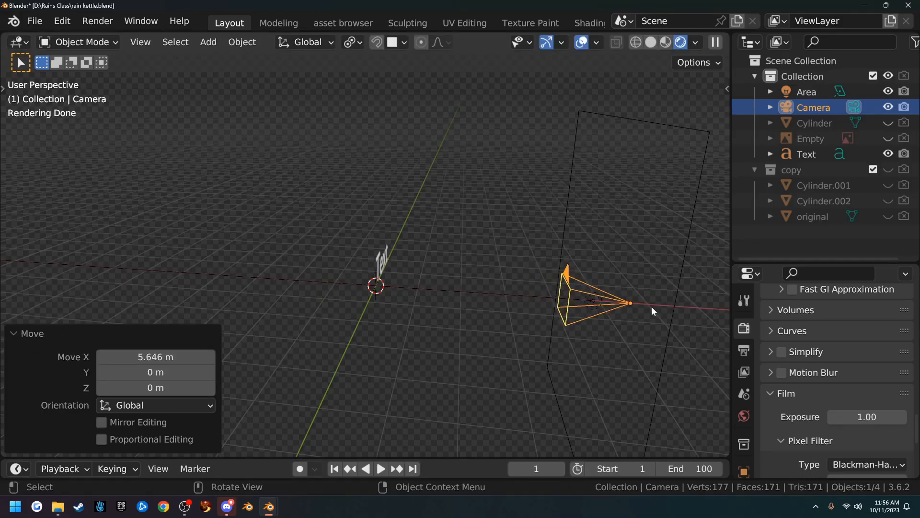
{"action": "key", "text": "KP_0"}
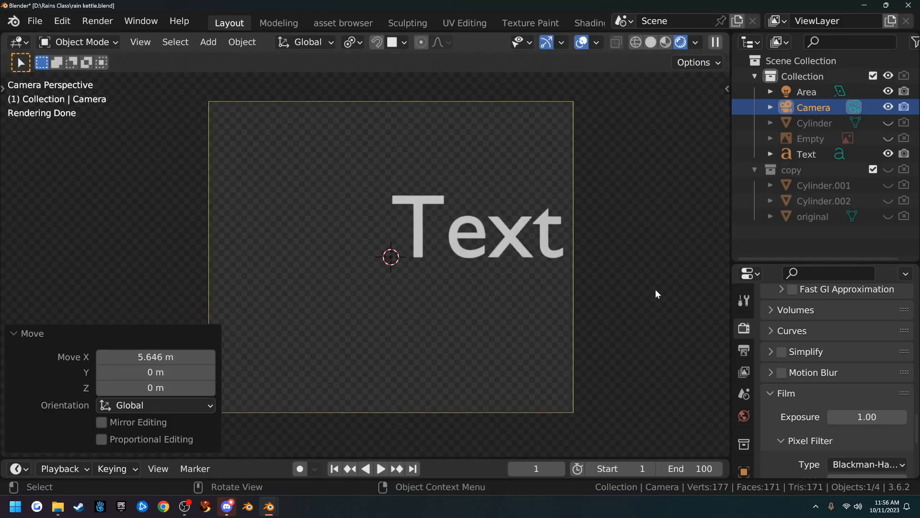
Step: Lock the camera to the view and shift it so the text sits near the middle of the frame
{"action": "key", "text": "n"}
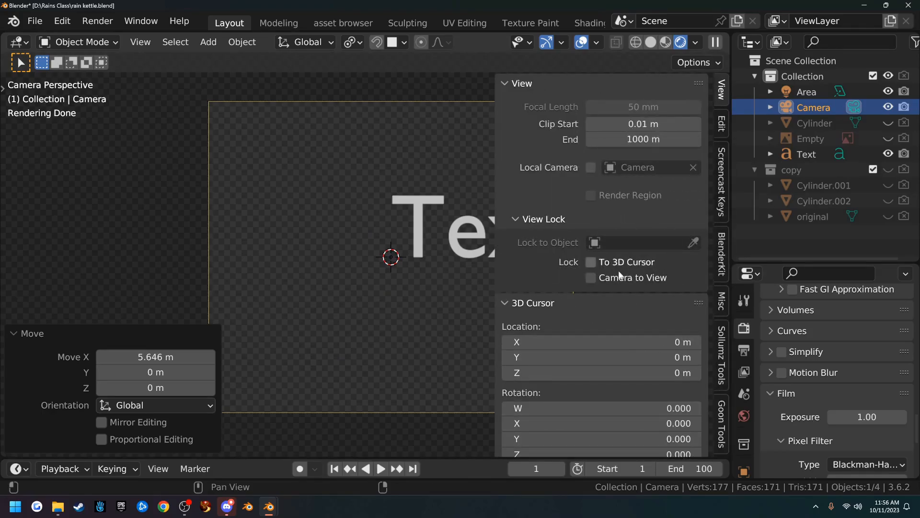
{"action": "left_click", "coordinate": [594, 278]}
{"action": "key", "text": "n"}
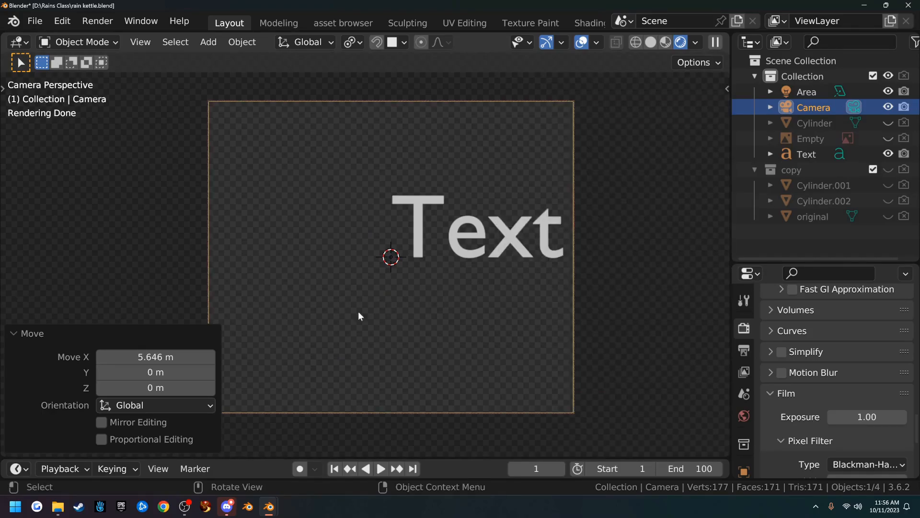
{"action": "middle_click_drag", "start_coordinate": [441, 321], "coordinate": [338, 329], "text": "shift"}
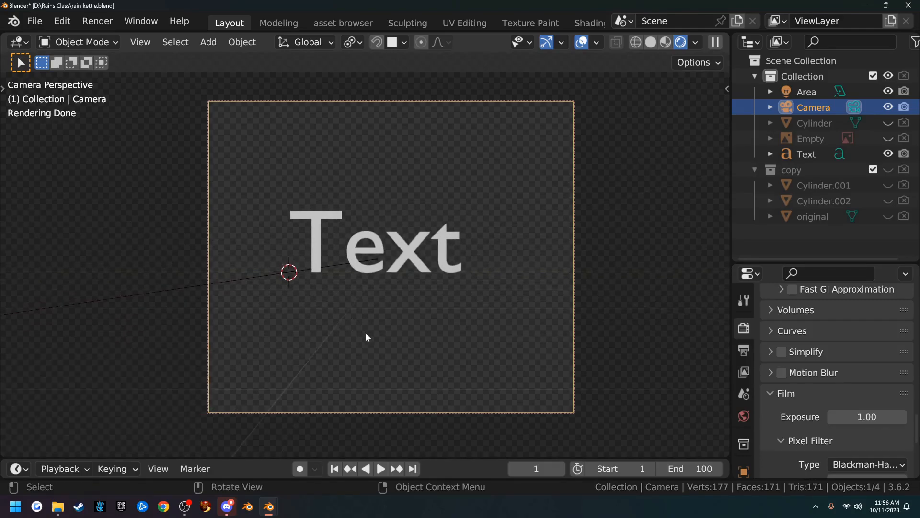
Step: Align the camera to the front view and rotate the text object -90° about the global Z axis
{"action": "key", "text": "KP_1"}
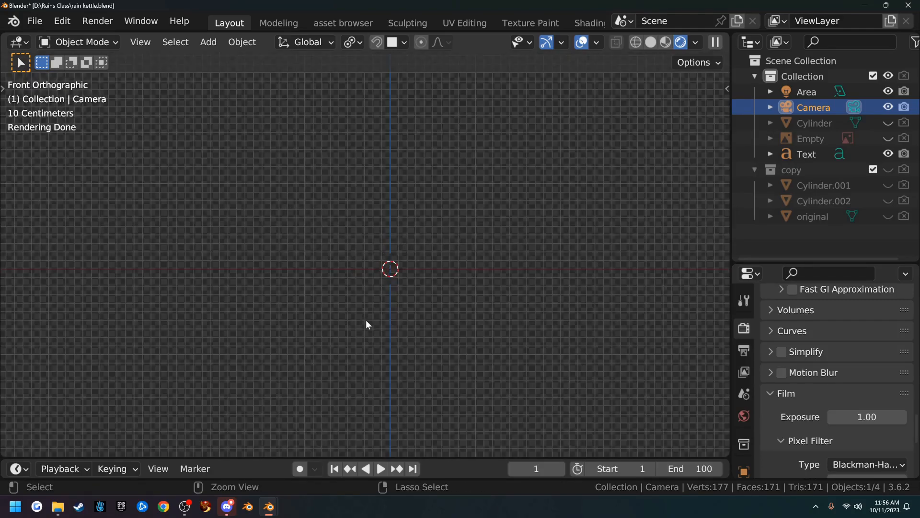
{"action": "key", "text": "ctrl+KP_0"}
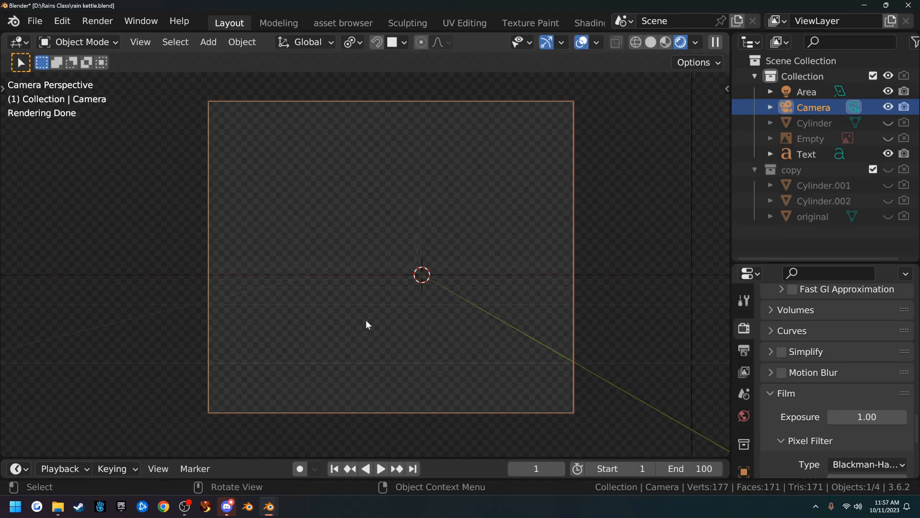
{"action": "left_click", "coordinate": [423, 240]}
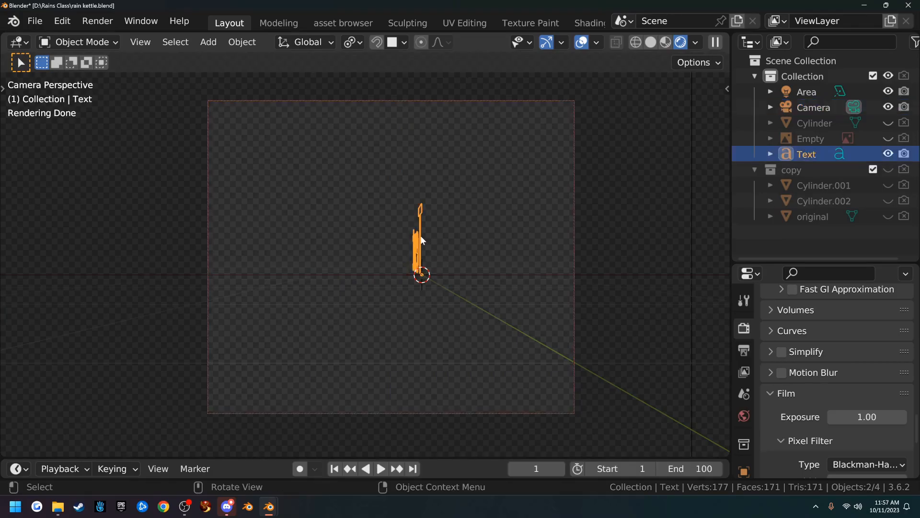
{"action": "type", "text": "rz90"}
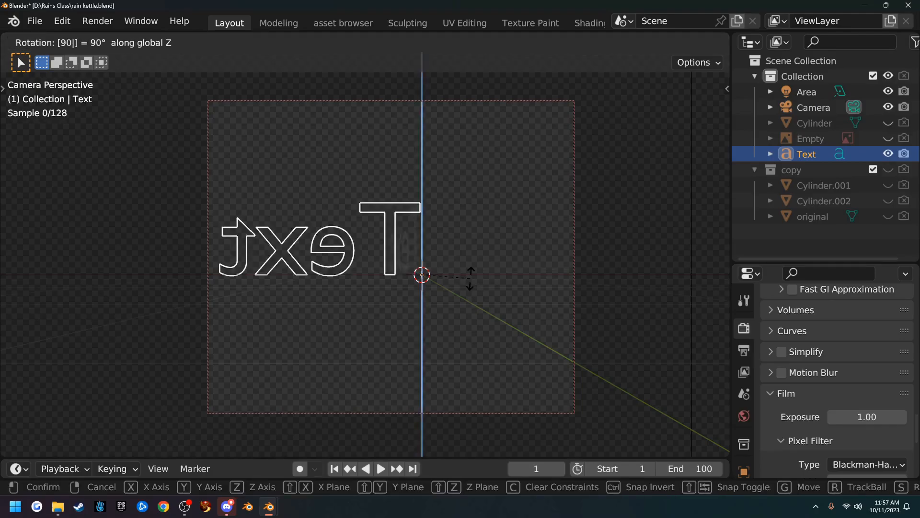
{"action": "key", "text": "minus"}
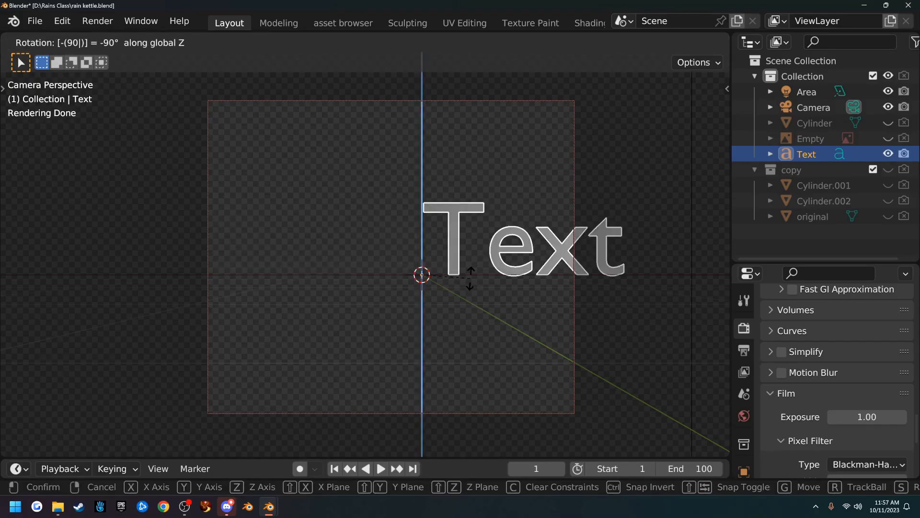
{"action": "key", "text": "Return"}
Step: Move the text object about -1.34 m in X and -0.05 m in Z, and scale it to about 0.6
{"action": "key", "text": "g"}
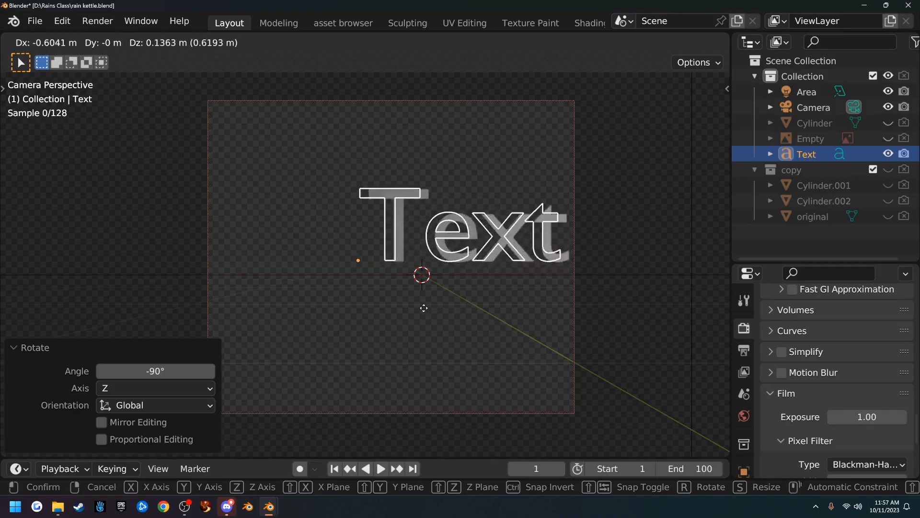
{"action": "left_click", "coordinate": [364, 329]}
{"action": "key", "text": "s"}
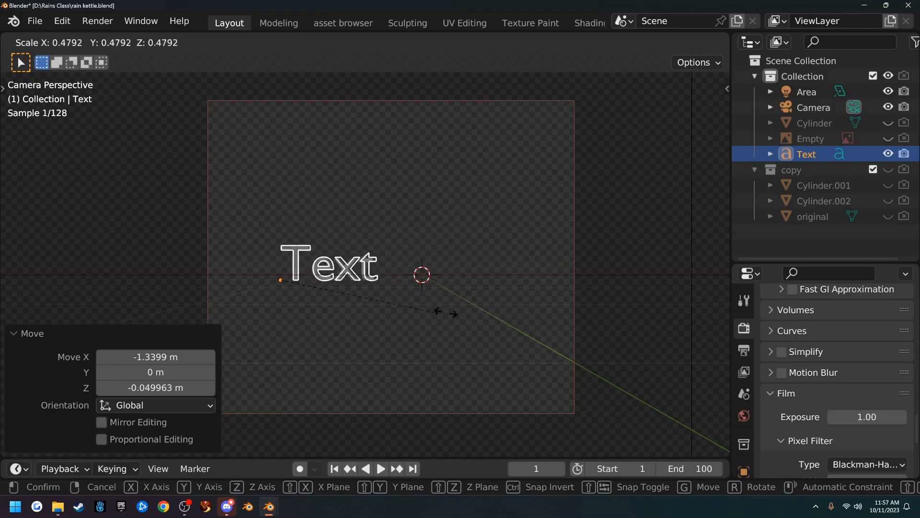
{"action": "left_click", "coordinate": [476, 311]}
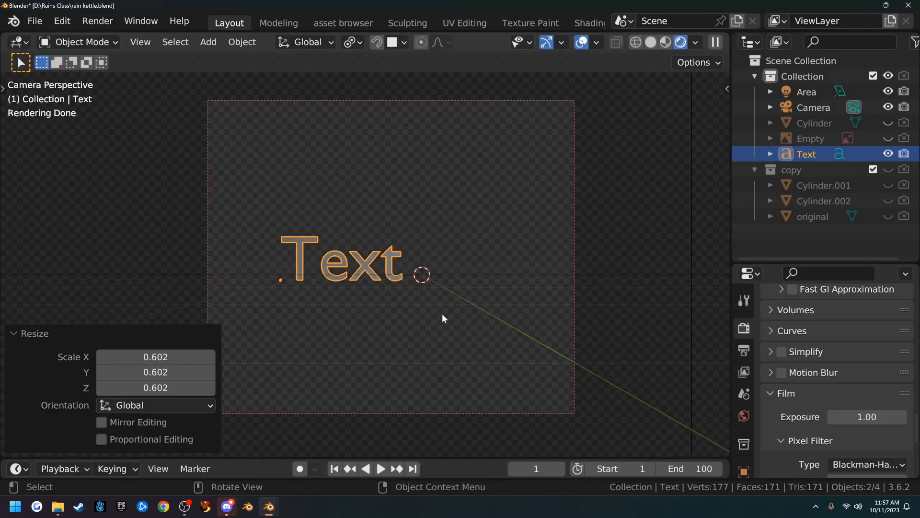
Step: Replace the text with "New Product" and reposition the camera so the whole phrase fits in the frame
{"action": "key", "text": "Tab"}
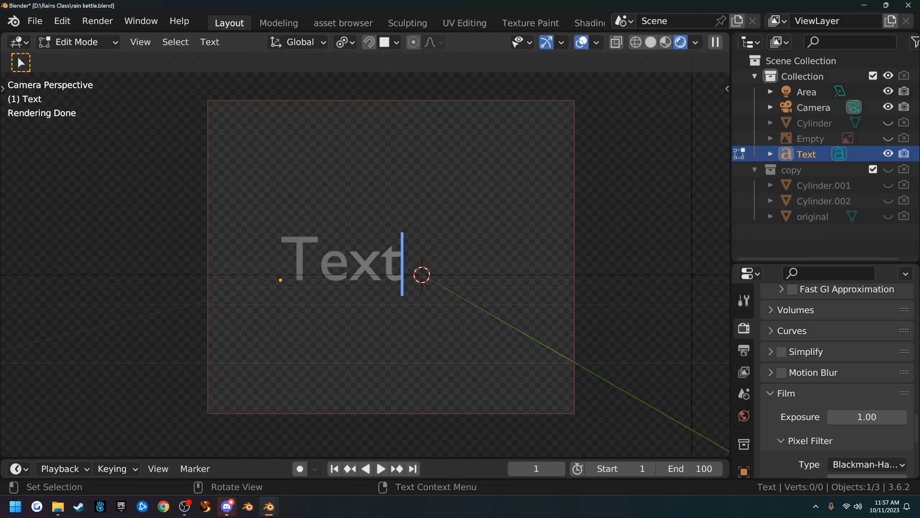
{"action": "key", "text": "BackSpace"}
{"action": "key", "text": "BackSpace"}
{"action": "key", "text": "BackSpace"}
{"action": "key", "text": "BackSpace"}
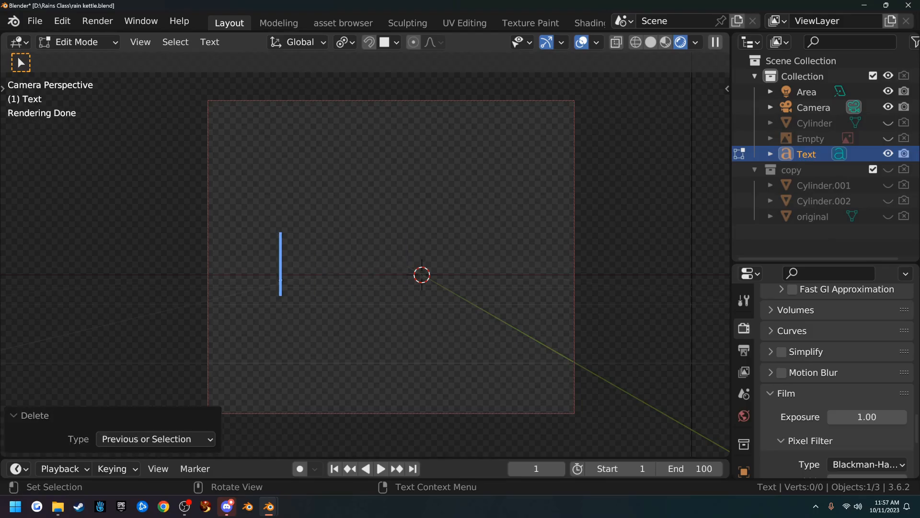
{"action": "type", "text": "New"}
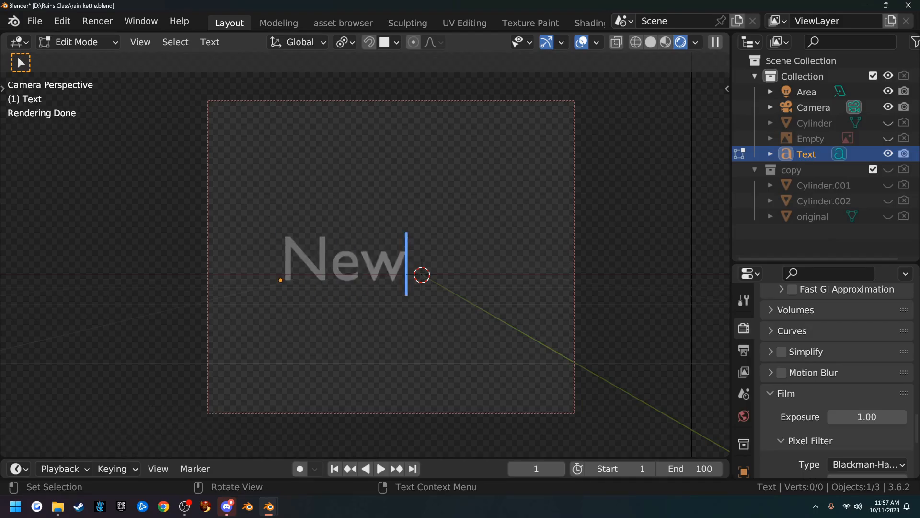
{"action": "type", "text": " Product"}
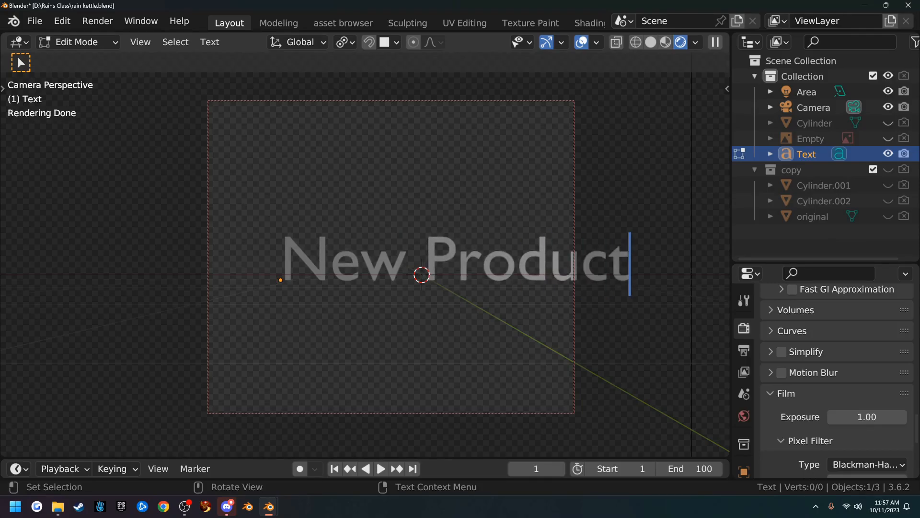
{"action": "scroll", "coordinate": [391, 257], "scroll_direction": "down", "scroll_amount": 2}
{"action": "middle_click_drag", "start_coordinate": [411, 268], "coordinate": [371, 269], "text": "shift"}
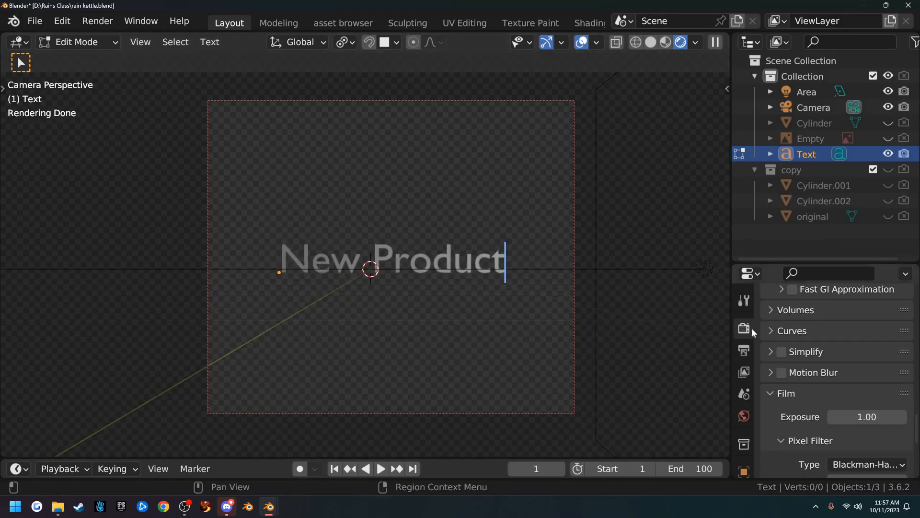
Step: Give the text a new material with a yellow base color and return to Object Mode
{"action": "scroll", "coordinate": [746, 421], "scroll_direction": "down", "scroll_amount": 5}
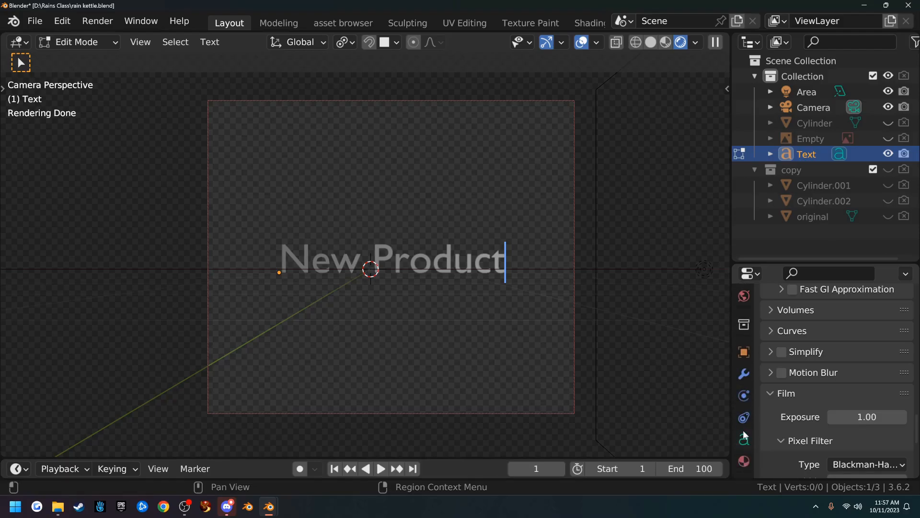
{"action": "left_click", "coordinate": [742, 460]}
{"action": "left_click", "coordinate": [825, 461]}
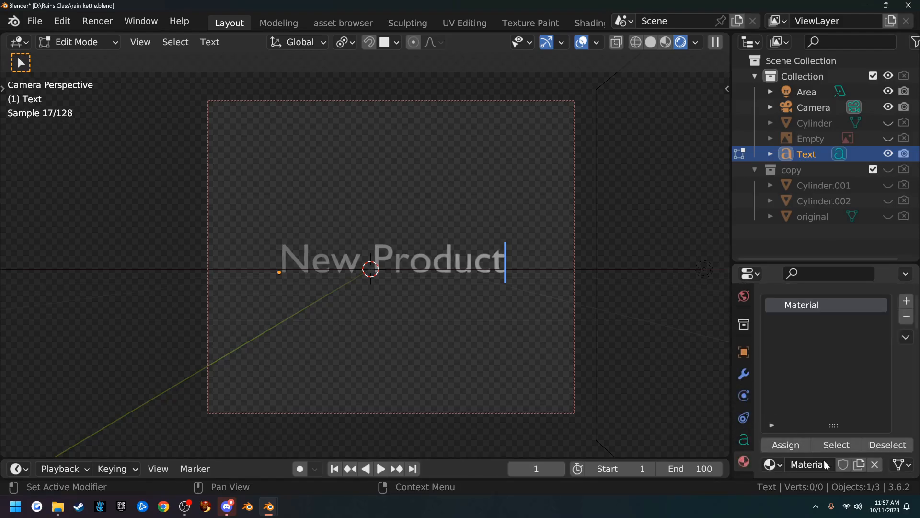
{"action": "scroll", "coordinate": [840, 407], "scroll_direction": "down", "scroll_amount": 8}
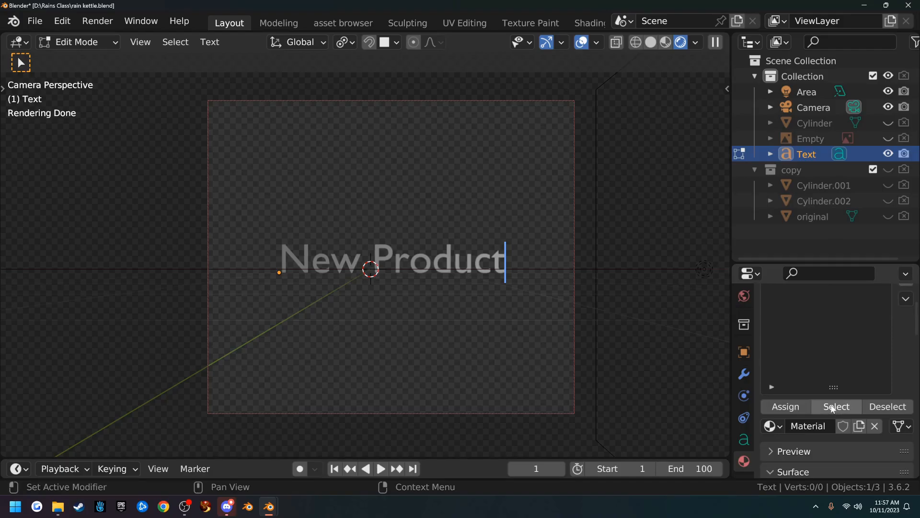
{"action": "left_click", "coordinate": [852, 412]}
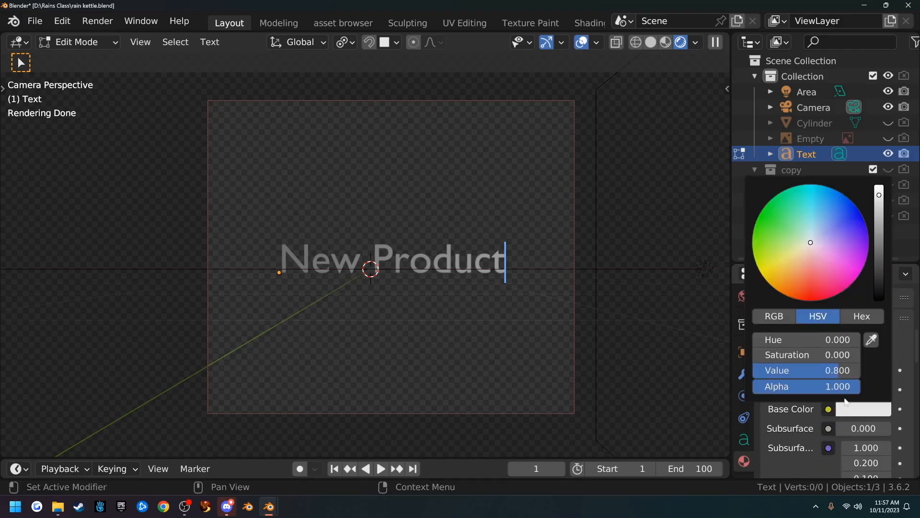
{"action": "left_click", "coordinate": [813, 299]}
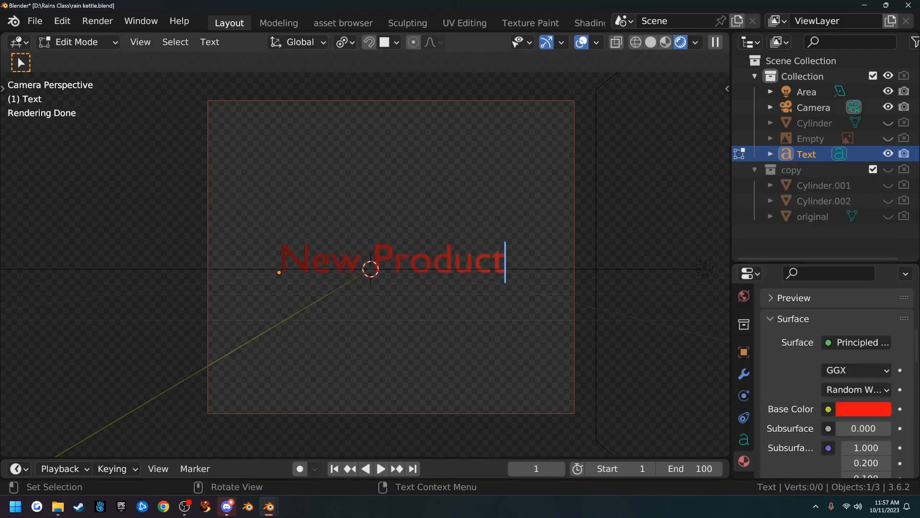
{"action": "left_click", "coordinate": [866, 408]}
{"action": "left_click", "coordinate": [765, 276]}
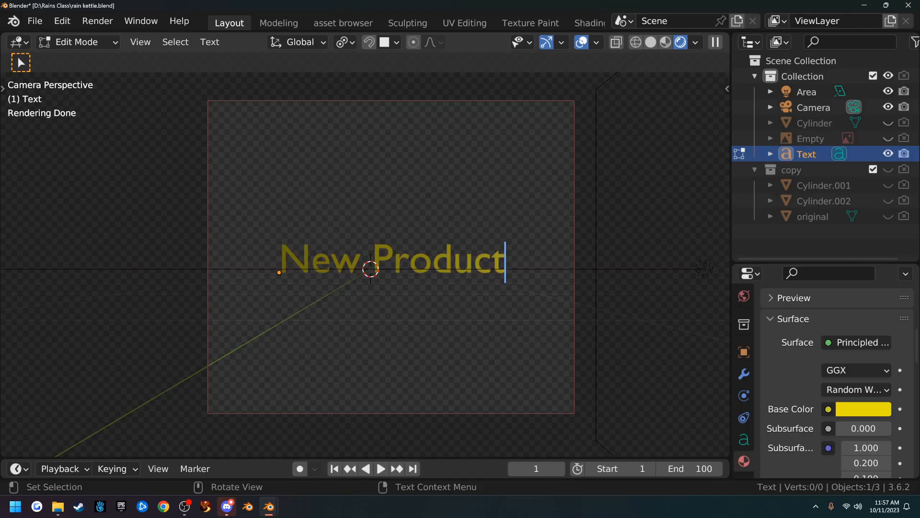
{"action": "key", "text": "Tab"}
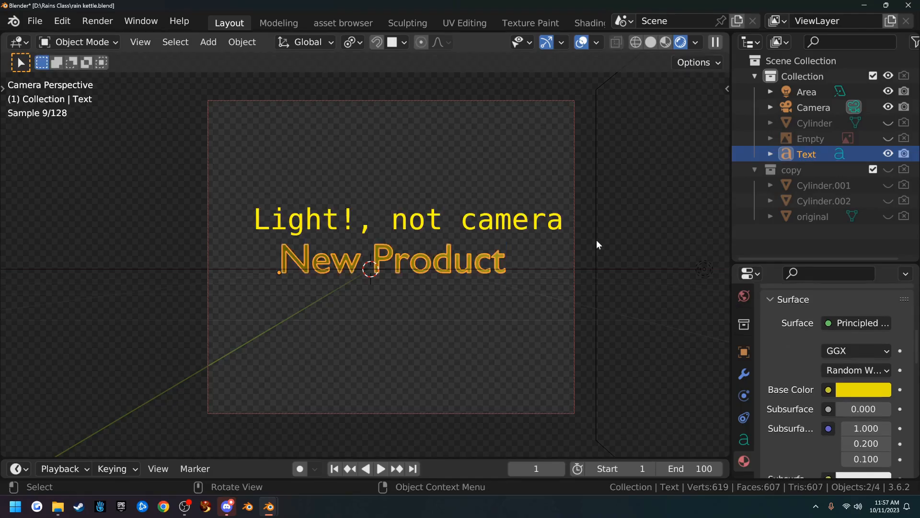
Step: Select the area light and raise its power to about 855 W
{"action": "left_click", "coordinate": [597, 240]}
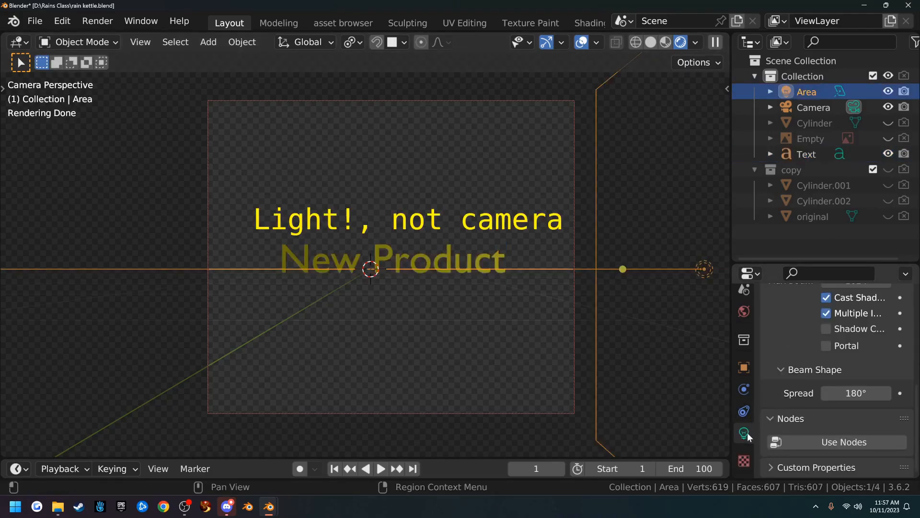
{"action": "scroll", "coordinate": [803, 368], "scroll_direction": "up", "scroll_amount": 3}
{"action": "scroll", "coordinate": [803, 368], "scroll_direction": "up", "scroll_amount": 3}
{"action": "left_click_drag", "start_coordinate": [850, 339], "coordinate": [898, 339]}
Step: Rotate the area light -90° around the global Z axis
{"action": "scroll", "coordinate": [588, 282], "scroll_direction": "down", "scroll_amount": 4}
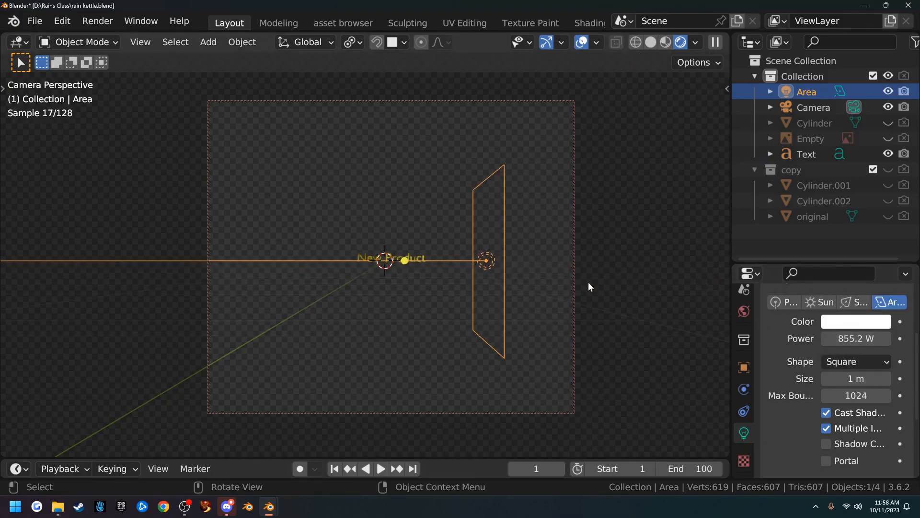
{"action": "middle_click_drag", "start_coordinate": [516, 291], "coordinate": [512, 196]}
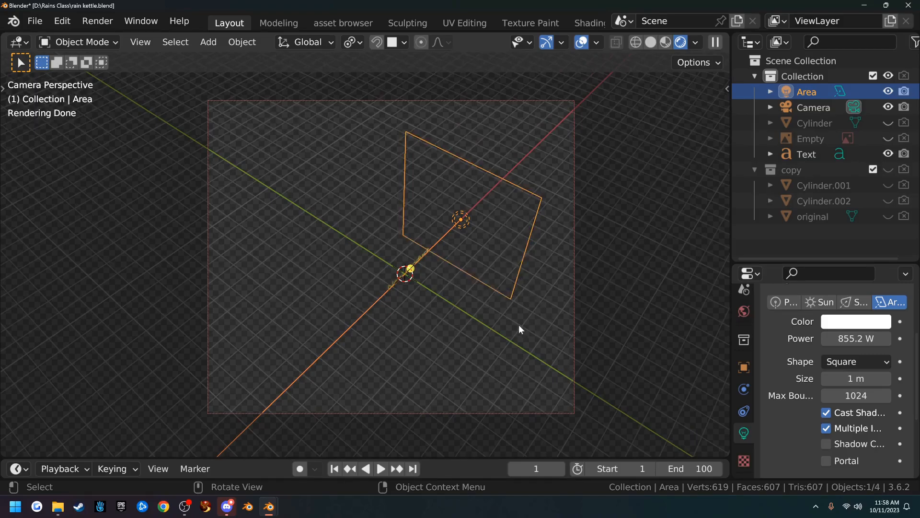
{"action": "type", "text": "rz90"}
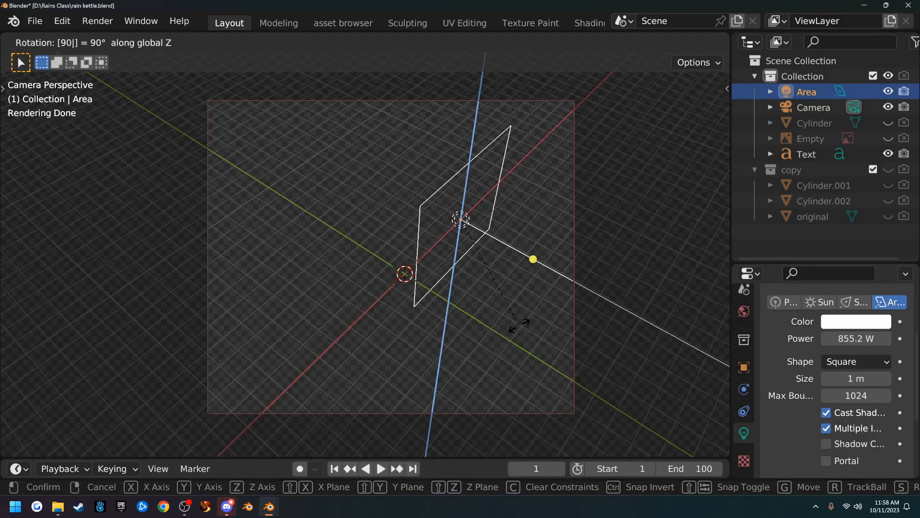
{"action": "key", "text": "minus"}
{"action": "key", "text": "Return"}
Step: From the top view, move the area light about -4.77 m in X and -6.78 m in Y to light the text's front
{"action": "key", "text": "KP_7"}
{"action": "key", "text": "n"}
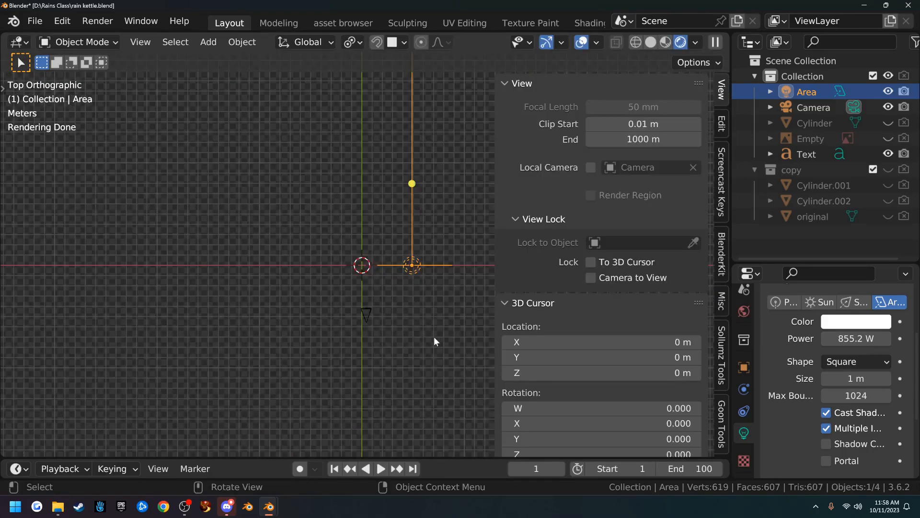
{"action": "key", "text": "g"}
{"action": "left_click", "coordinate": [384, 409]}
{"action": "middle_click_drag", "start_coordinate": [384, 409], "coordinate": [386, 266]}
{"action": "scroll", "coordinate": [387, 267], "scroll_direction": "up", "scroll_amount": 4}
{"action": "scroll", "coordinate": [387, 273], "scroll_direction": "down", "scroll_amount": 6}
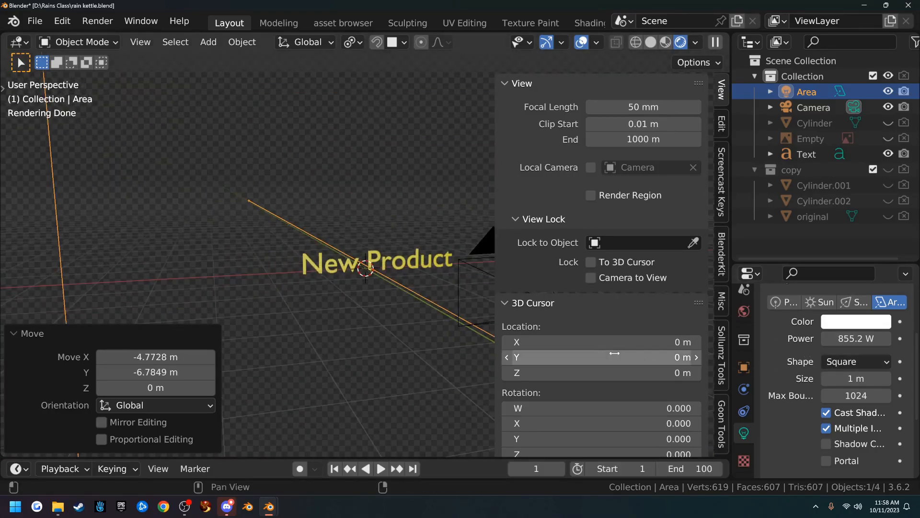
Step: Raise the area light's power to about 1217 W and view the lit text through the camera
{"action": "left_click_drag", "start_coordinate": [856, 339], "coordinate": [918, 339]}
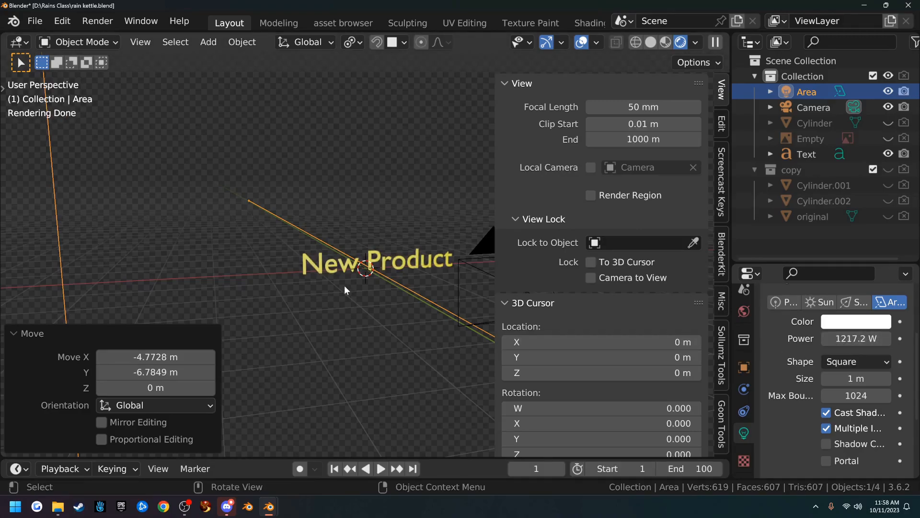
{"action": "key", "text": "KP_0"}
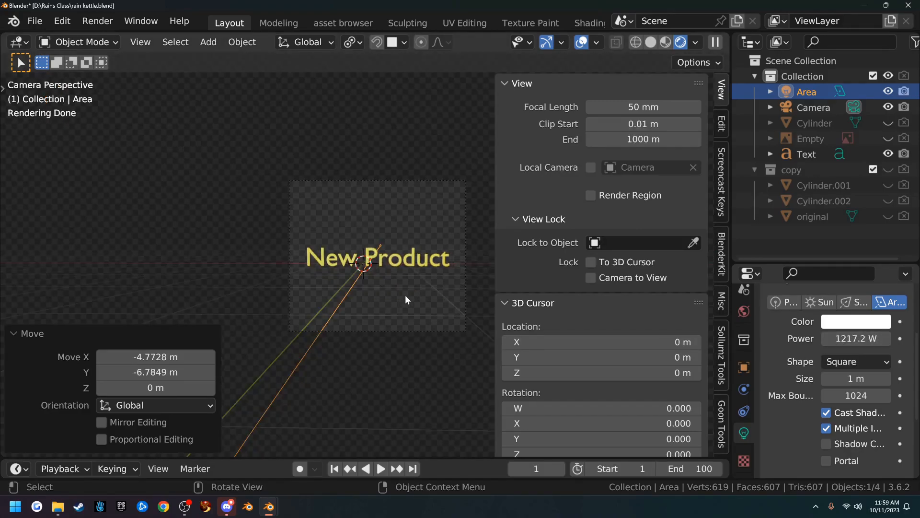
{"action": "scroll", "coordinate": [418, 295], "scroll_direction": "up", "scroll_amount": 3}
{"action": "scroll", "coordinate": [419, 296], "scroll_direction": "down", "scroll_amount": 1}
{"action": "mouse_move", "coordinate": [418, 295]}
{"action": "middle_mouse_down", "text": "shift"}
{"action": "mouse_move", "coordinate": [390, 303]}
{"action": "mouse_move", "coordinate": [406, 299]}
{"action": "middle_mouse_up", "text": "shift"}
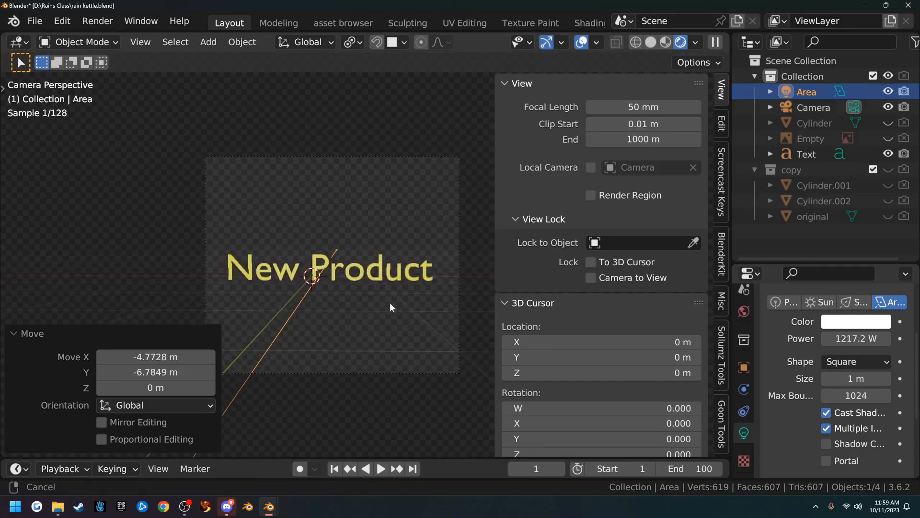
{"action": "scroll", "coordinate": [381, 306], "scroll_direction": "up", "scroll_amount": 1}
{"action": "scroll", "coordinate": [380, 306], "scroll_direction": "up", "scroll_amount": 1}
{"action": "scroll", "coordinate": [381, 306], "scroll_direction": "down", "scroll_amount": 1}
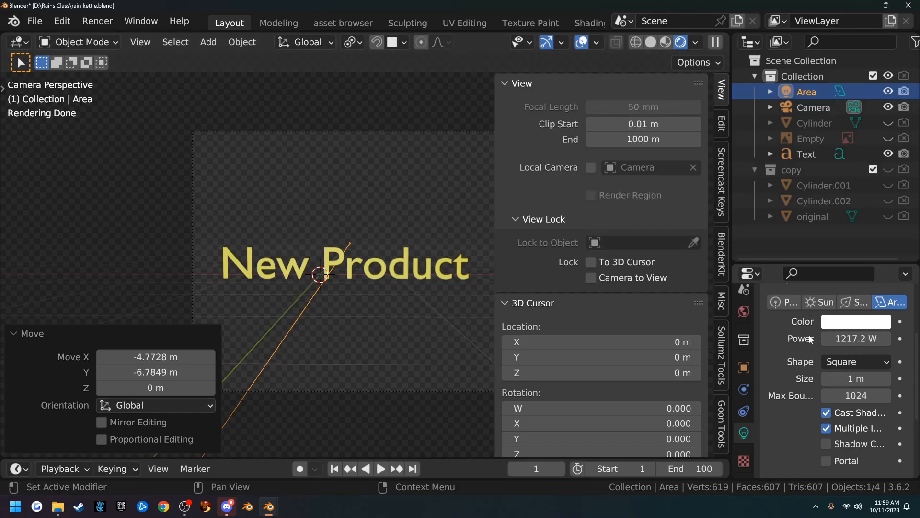
Step: Change the text object's regular font to Calisto MT Bold Italic from the Windows Fonts folder
{"action": "scroll", "coordinate": [795, 350], "scroll_direction": "down", "scroll_amount": 2}
{"action": "left_click", "coordinate": [403, 262]}
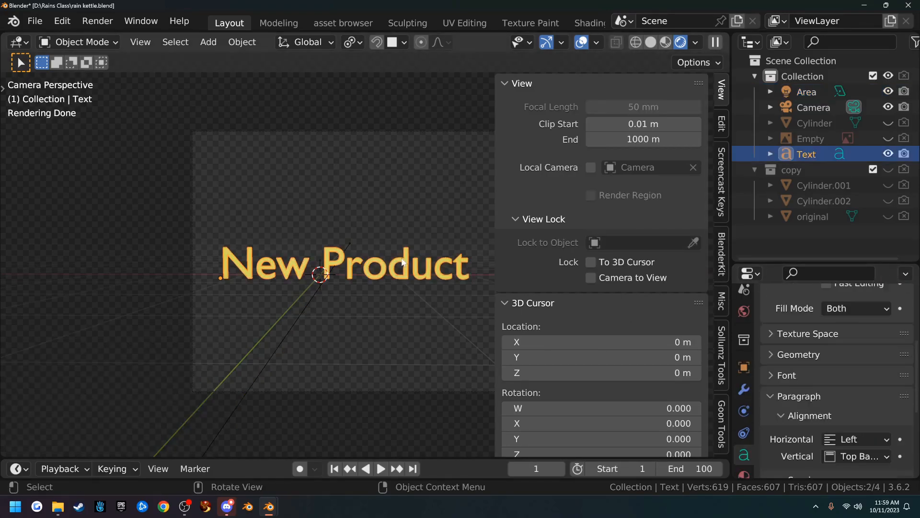
{"action": "scroll", "coordinate": [767, 404], "scroll_direction": "down", "scroll_amount": 4}
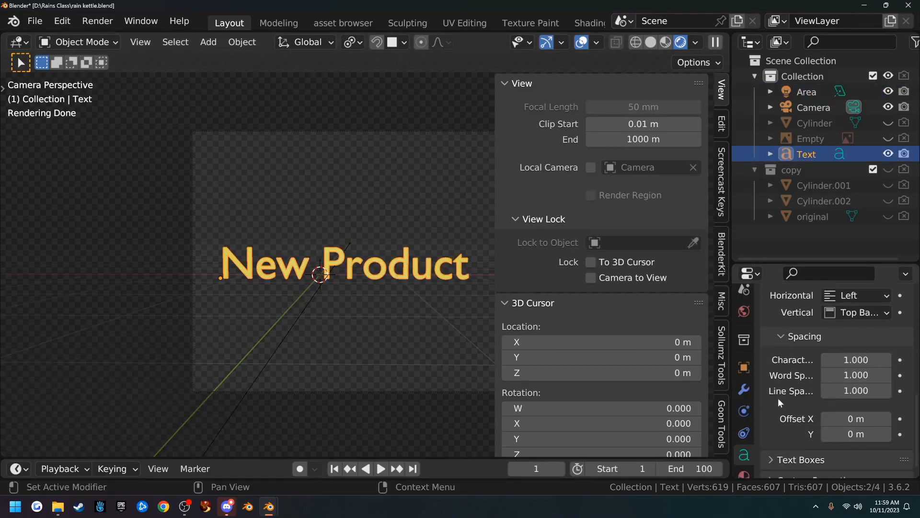
{"action": "scroll", "coordinate": [784, 397], "scroll_direction": "down", "scroll_amount": 1}
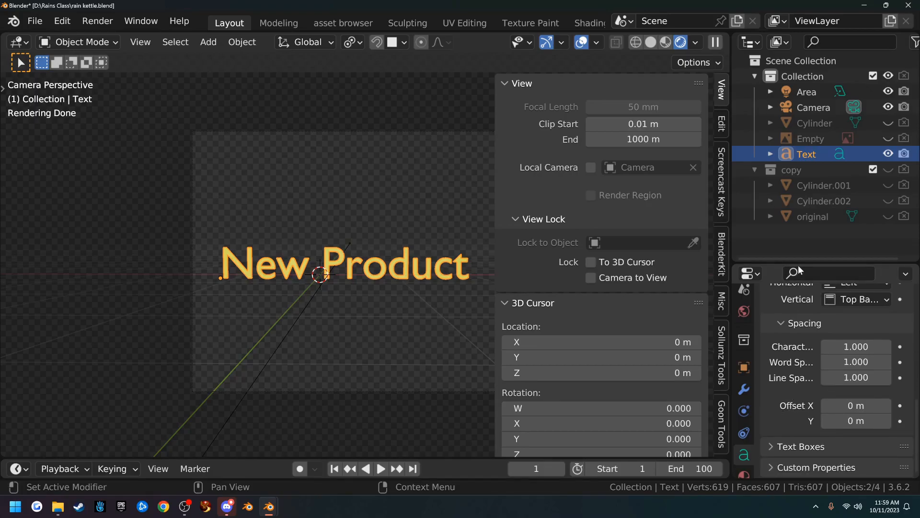
{"action": "left_click_drag", "start_coordinate": [800, 264], "coordinate": [800, 68]}
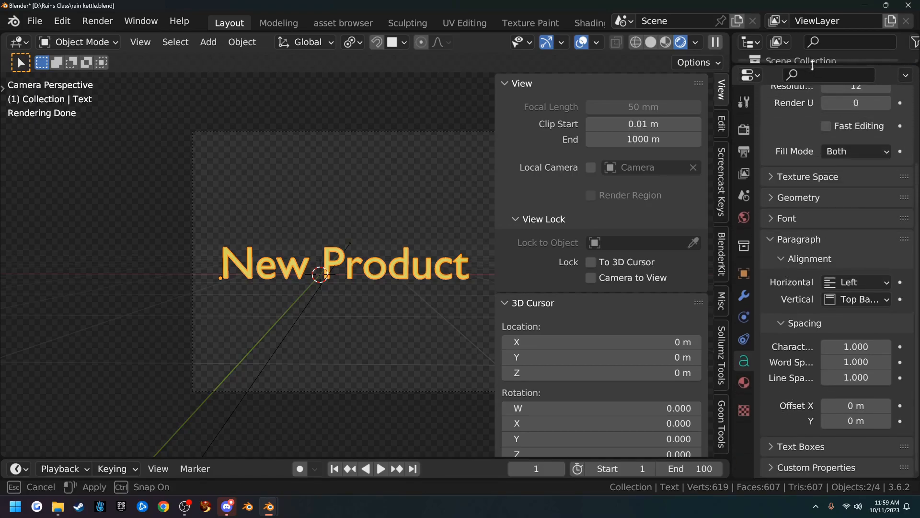
{"action": "left_click", "coordinate": [771, 215]}
{"action": "left_click", "coordinate": [887, 244]}
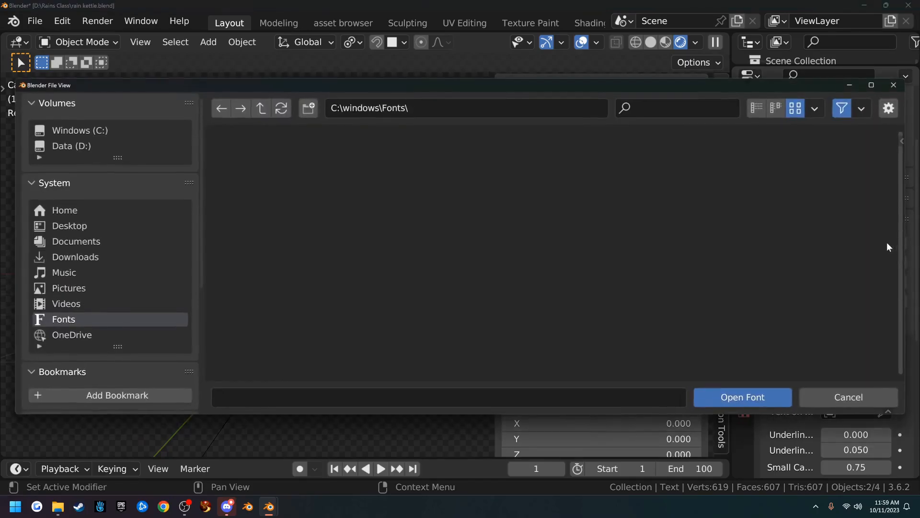
{"action": "scroll", "coordinate": [656, 254], "scroll_direction": "down", "scroll_amount": 3}
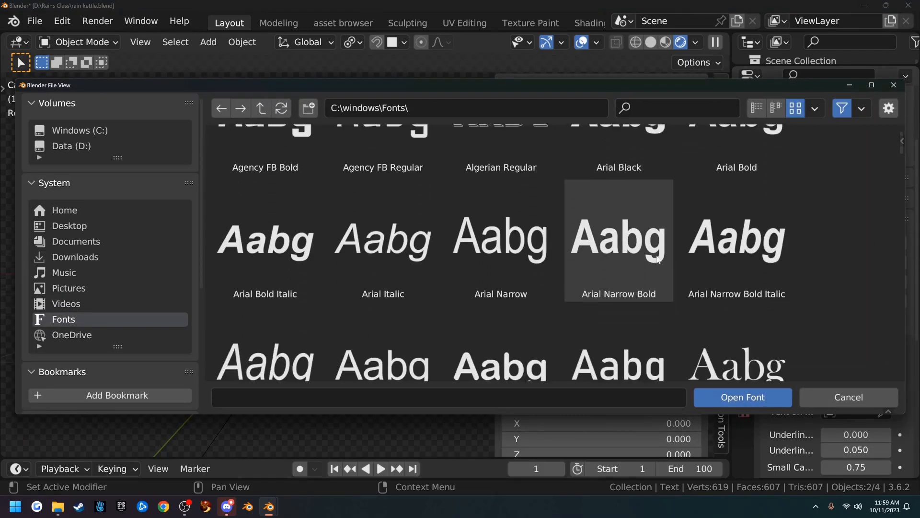
{"action": "left_click_drag", "start_coordinate": [899, 154], "coordinate": [891, 186]}
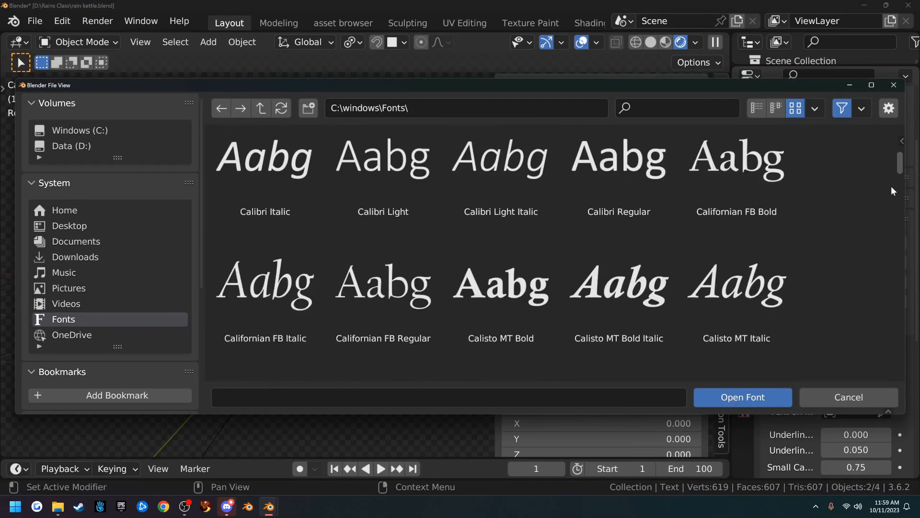
{"action": "left_click", "coordinate": [621, 290]}
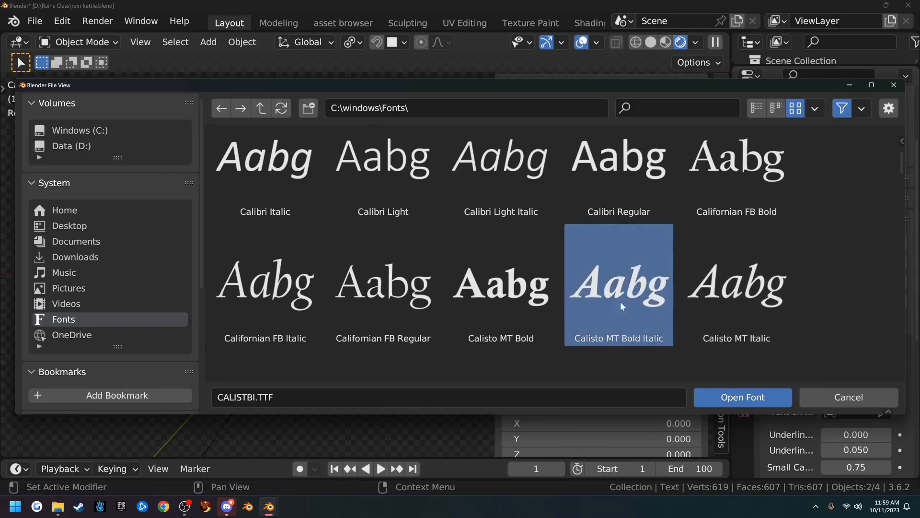
{"action": "left_click", "coordinate": [737, 398]}
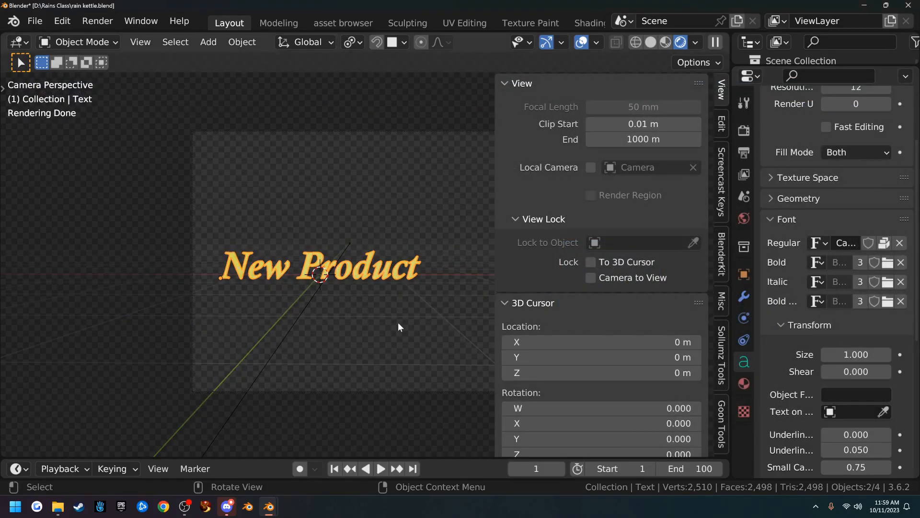
Step: Lock the camera to the view and reframe it so "New Product" fills the width of the frame
{"action": "left_click", "coordinate": [600, 277]}
{"action": "middle_click_drag", "start_coordinate": [453, 285], "coordinate": [500, 280]}
{"action": "middle_click_drag", "start_coordinate": [456, 300], "coordinate": [460, 269], "text": "ctrl"}
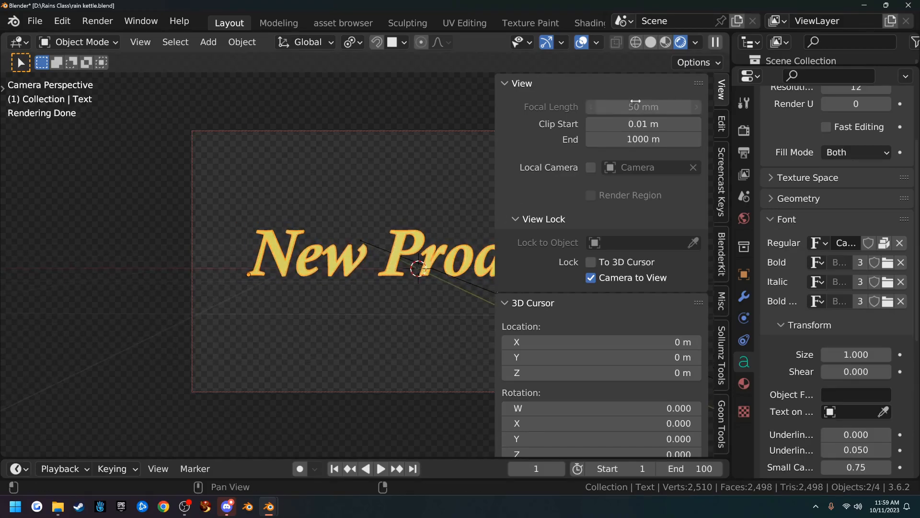
{"action": "key", "text": "n"}
{"action": "middle_click_drag", "start_coordinate": [521, 296], "coordinate": [506, 319]}
{"action": "middle_click_drag", "start_coordinate": [498, 318], "coordinate": [500, 317]}
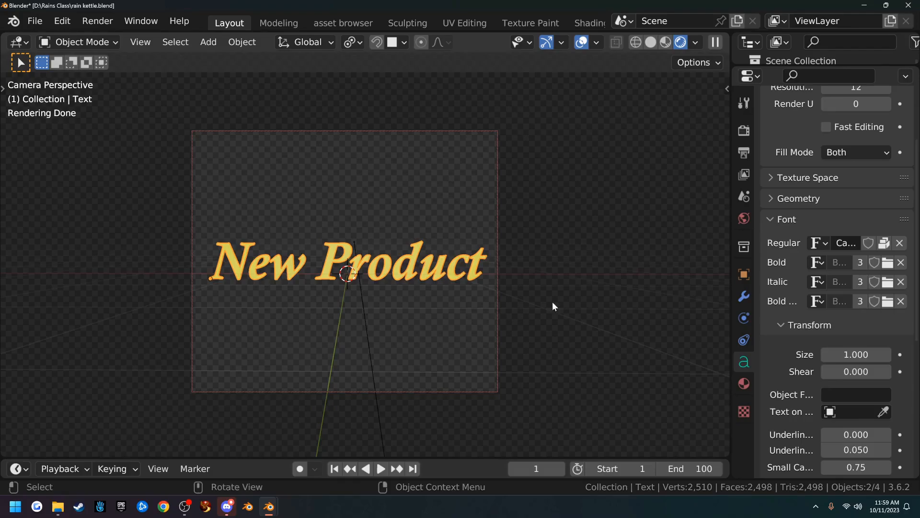
Step: Reduce the vertical output resolution to 302 px so the frame closely fits the text
{"action": "left_click", "coordinate": [746, 130]}
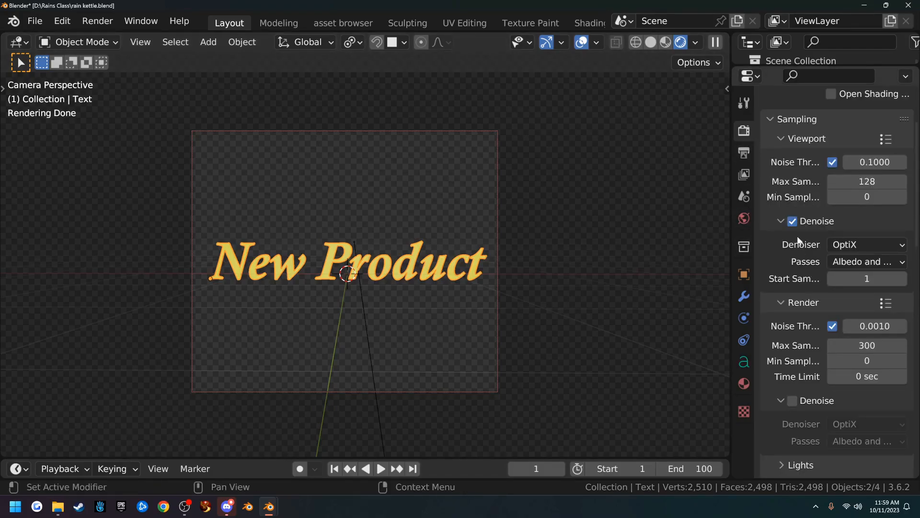
{"action": "left_click", "coordinate": [745, 156]}
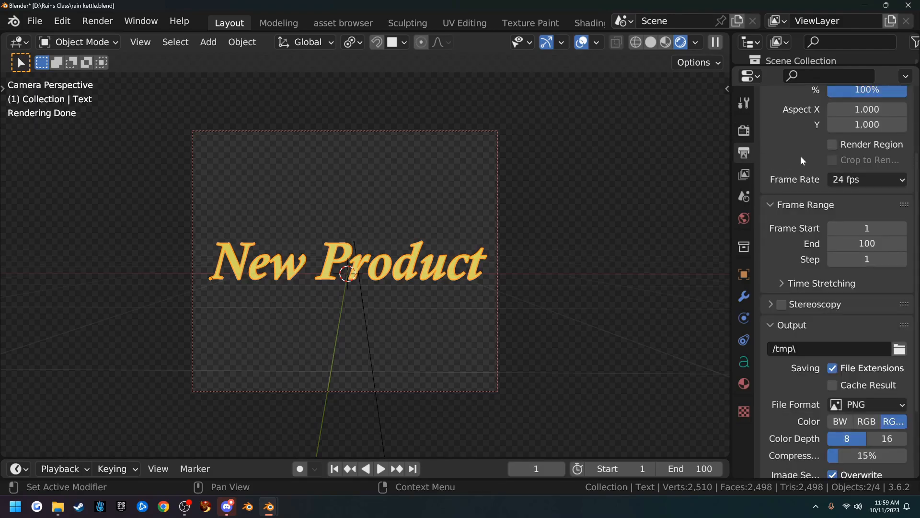
{"action": "scroll", "coordinate": [802, 155], "scroll_direction": "up", "scroll_amount": 4}
{"action": "left_click_drag", "start_coordinate": [863, 163], "coordinate": [619, 223]}
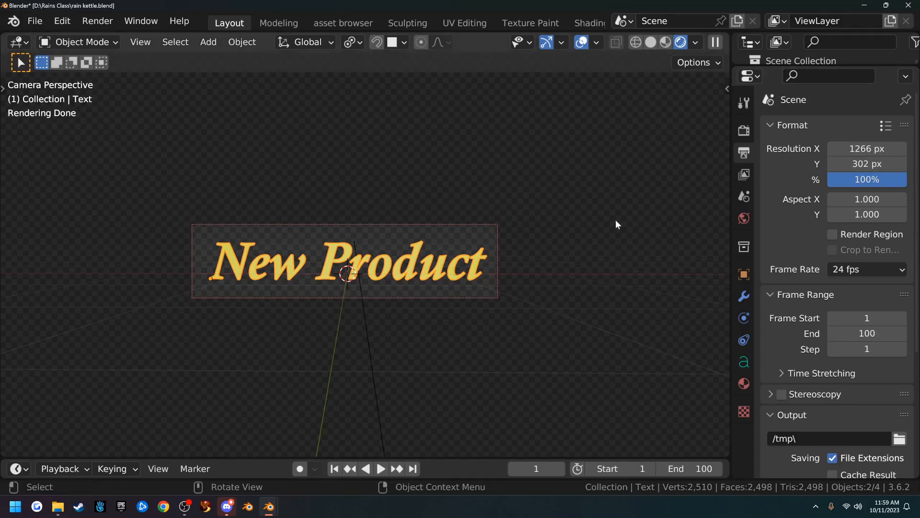
Step: Try to render the text image and close the render window
{"action": "key", "text": "F12"}
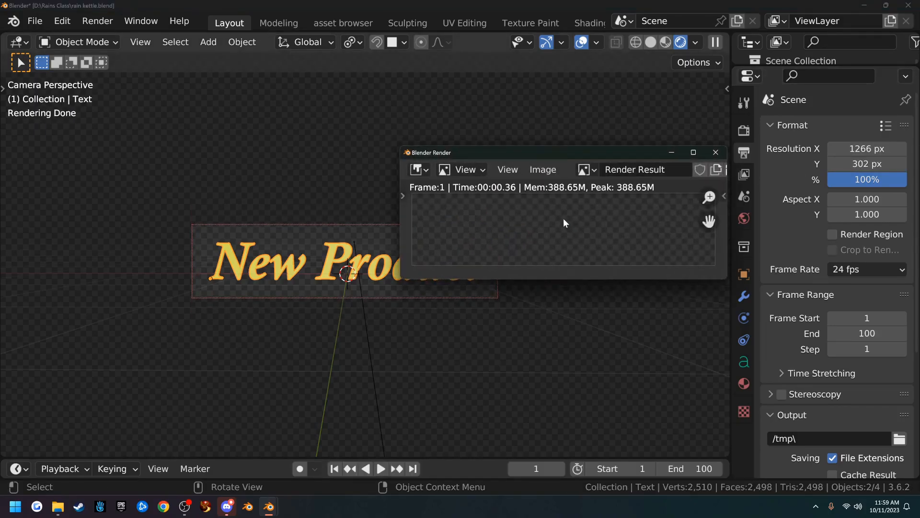
{"action": "scroll", "coordinate": [569, 218], "scroll_direction": "down", "scroll_amount": 1}
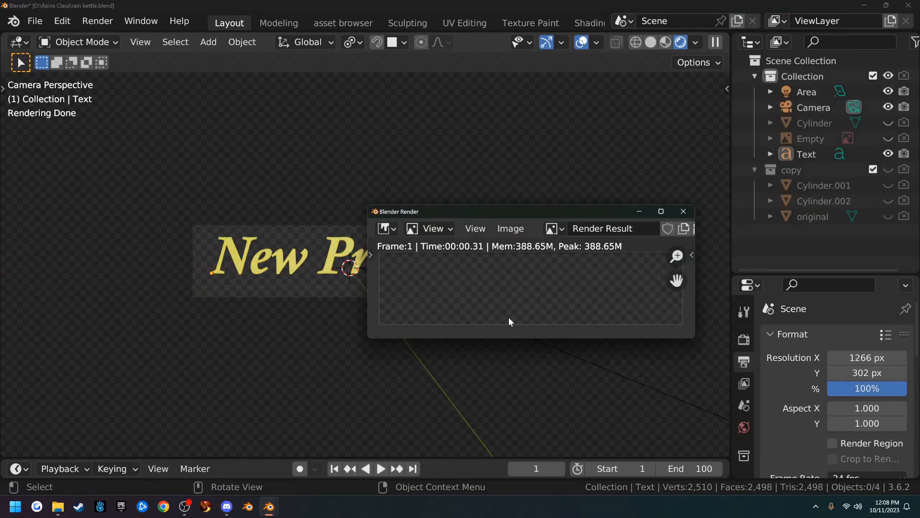
{"action": "left_click", "coordinate": [684, 212]}
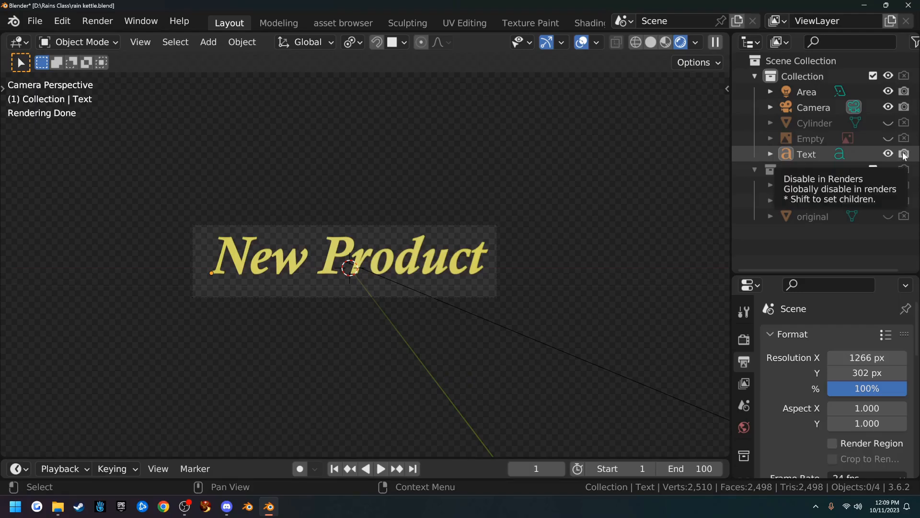
Step: Enable the main collection in renders and render the image
{"action": "left_click", "coordinate": [905, 77]}
{"action": "key", "text": "F12"}
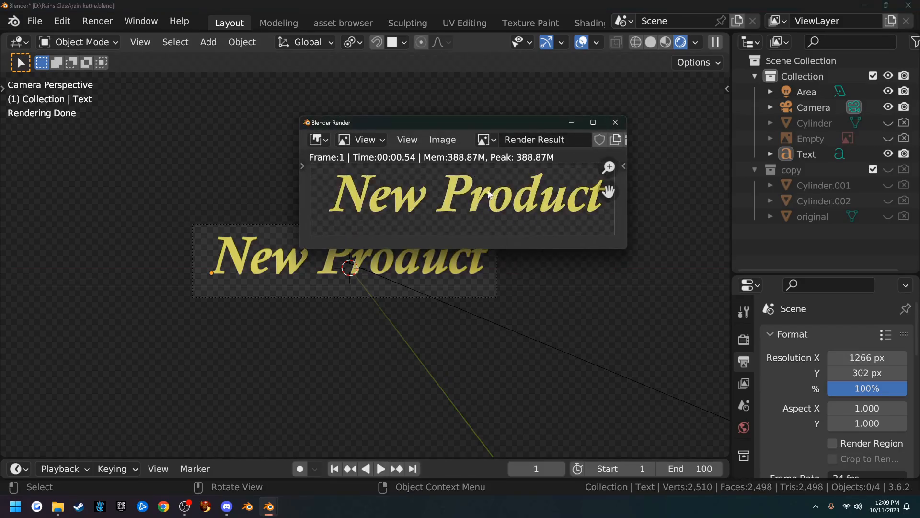
{"action": "left_click", "coordinate": [443, 140]}
{"action": "left_click", "coordinate": [469, 144]}
{"action": "left_click", "coordinate": [438, 139]}
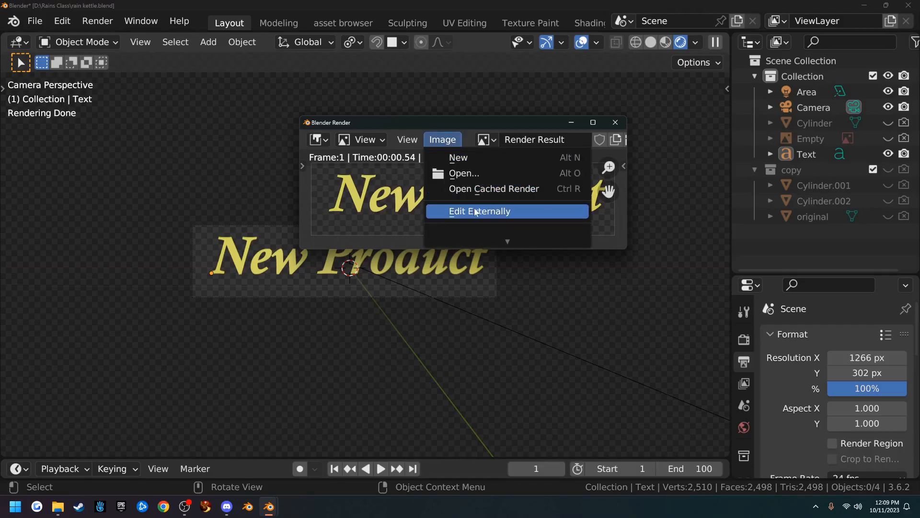
{"action": "left_click", "coordinate": [503, 238]}
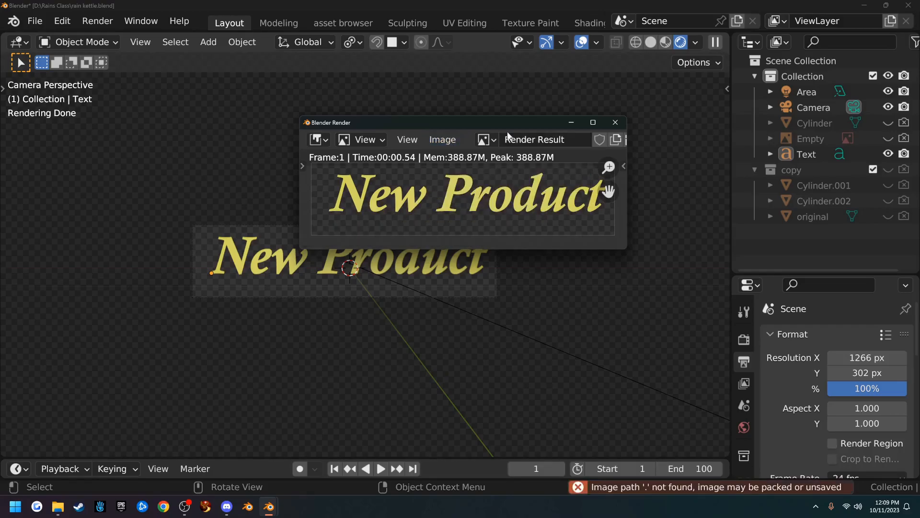
Step: Save the rendered text image to the Desktop as "new product alpha.png" and close the render window
{"action": "left_click", "coordinate": [433, 140]}
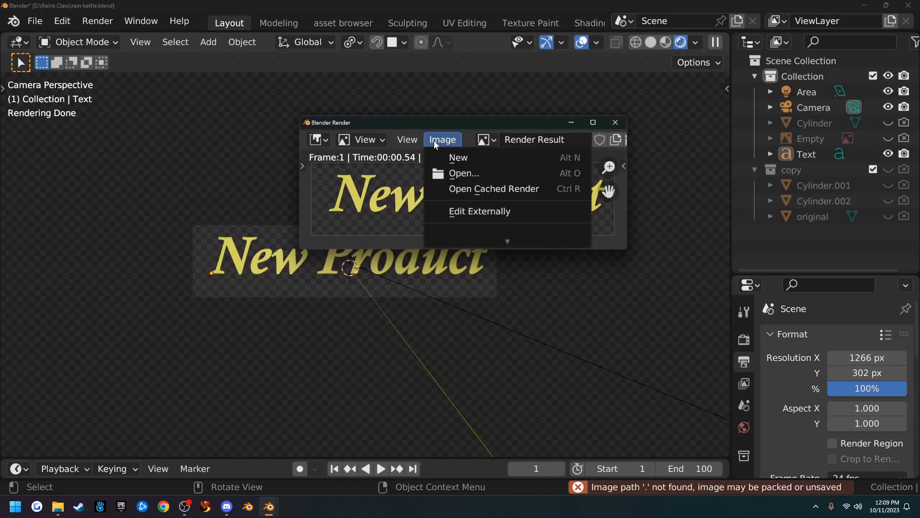
{"action": "mouse_move", "coordinate": [496, 238]}
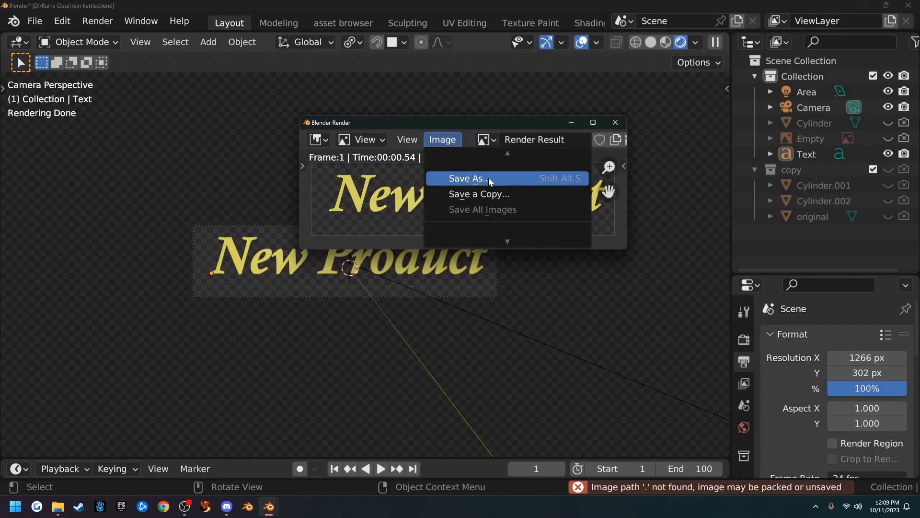
{"action": "left_click", "coordinate": [488, 177]}
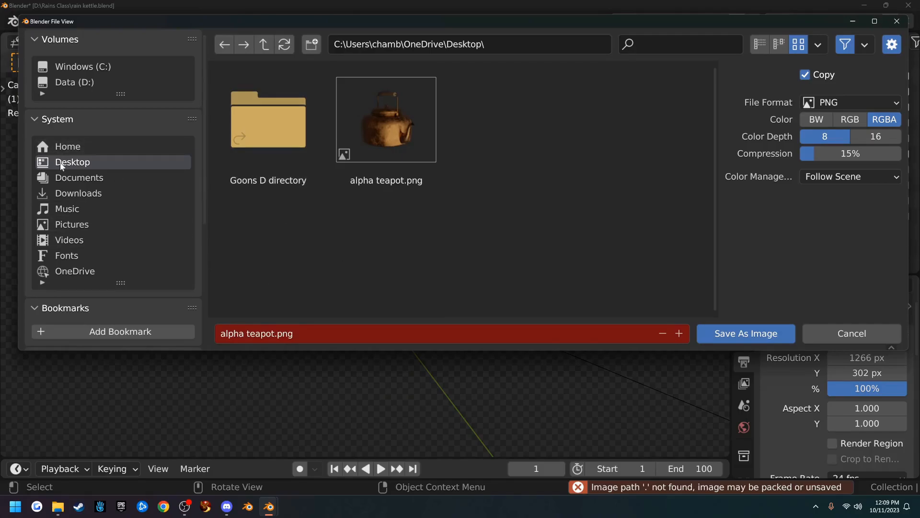
{"action": "left_click", "coordinate": [358, 333]}
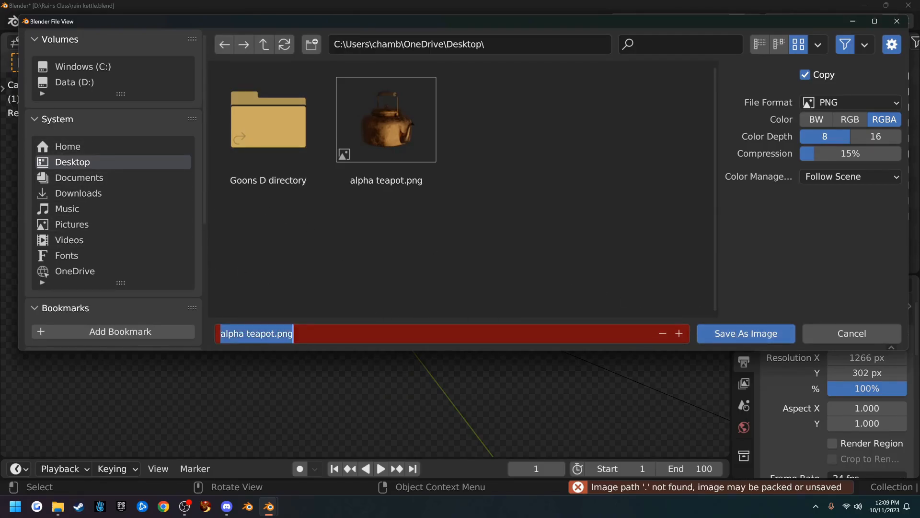
{"action": "key", "text": "BackSpace"}
{"action": "type", "text": "new"}
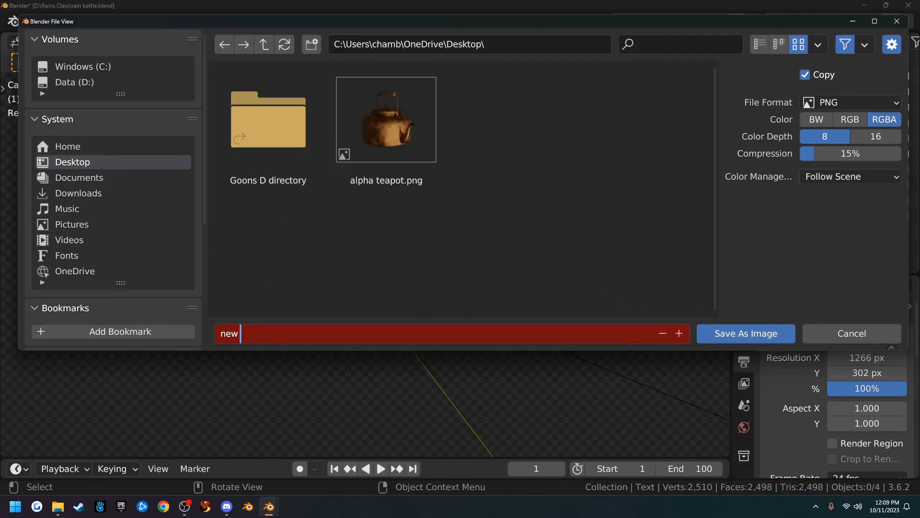
{"action": "type", "text": " product alpha"}
{"action": "key", "text": "Return"}
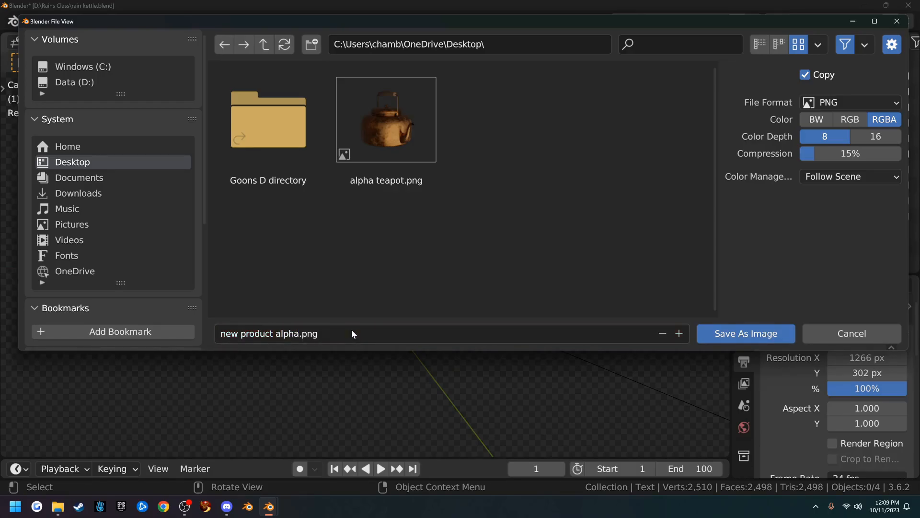
{"action": "left_click", "coordinate": [745, 331]}
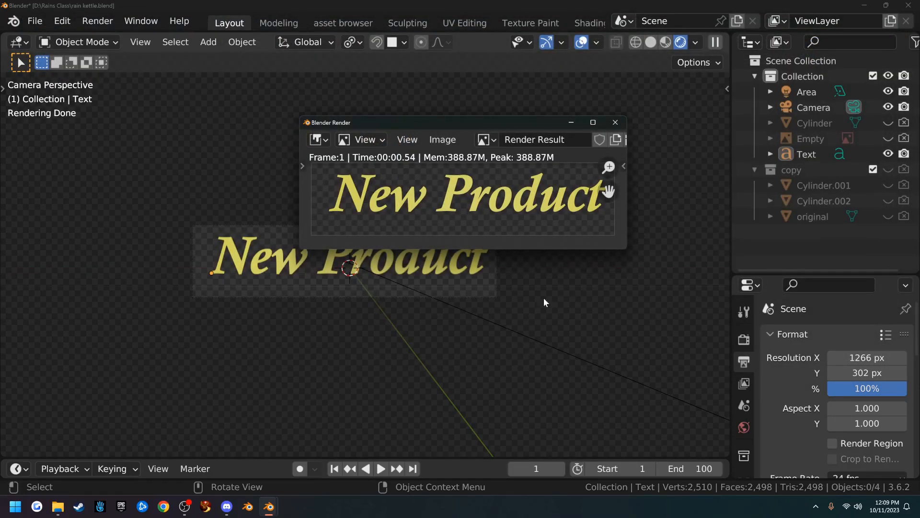
{"action": "left_click", "coordinate": [616, 122]}
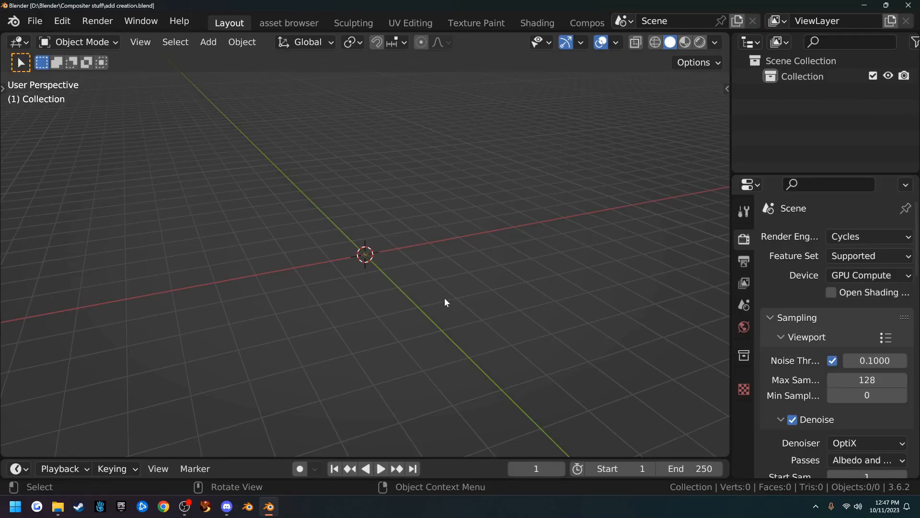
{"action": "middle_click_drag", "start_coordinate": [482, 288], "coordinate": [443, 264]}
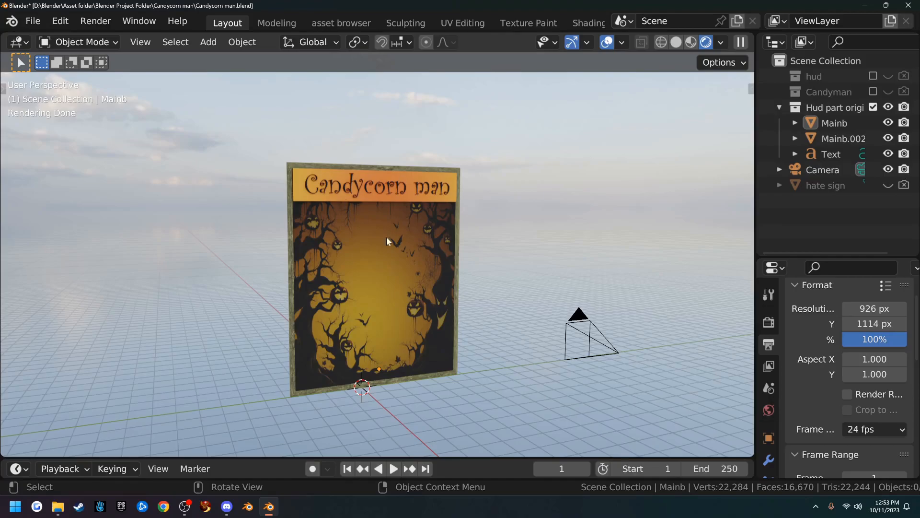
Step: Examine the Candycorn man sign up close and from several angles
{"action": "middle_click_drag", "start_coordinate": [481, 248], "coordinate": [494, 264]}
{"action": "scroll", "coordinate": [493, 264], "scroll_direction": "up", "scroll_amount": 3}
{"action": "scroll", "coordinate": [494, 264], "scroll_direction": "down", "scroll_amount": 1}
{"action": "middle_click_drag", "start_coordinate": [413, 252], "coordinate": [453, 257]}
{"action": "middle_click_drag", "start_coordinate": [519, 247], "coordinate": [382, 183]}
{"action": "scroll", "coordinate": [462, 250], "scroll_direction": "up", "scroll_amount": 4}
{"action": "scroll", "coordinate": [464, 251], "scroll_direction": "down", "scroll_amount": 4}
Step: Try pulling the "Candycorn man" text away from the sign as a separate object, and undo the move
{"action": "left_click", "coordinate": [375, 187]}
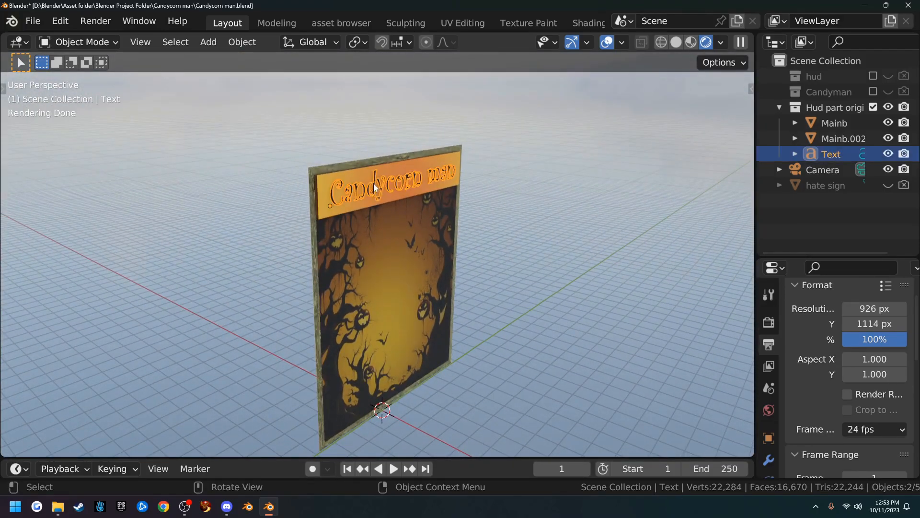
{"action": "middle_click_drag", "start_coordinate": [487, 248], "coordinate": [513, 245]}
{"action": "key", "text": "g"}
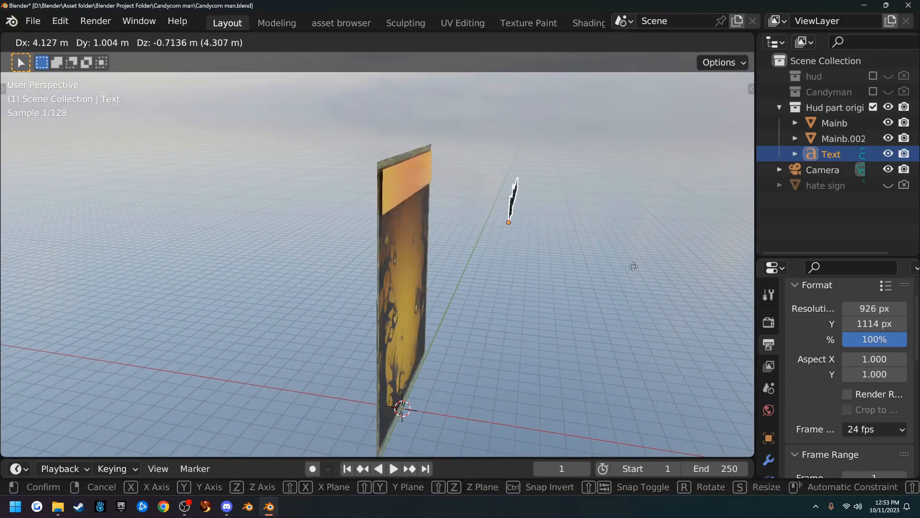
{"action": "left_click", "coordinate": [634, 267]}
{"action": "middle_click_drag", "start_coordinate": [582, 269], "coordinate": [612, 274]}
{"action": "key", "text": "Tab"}
{"action": "key", "text": "Tab"}
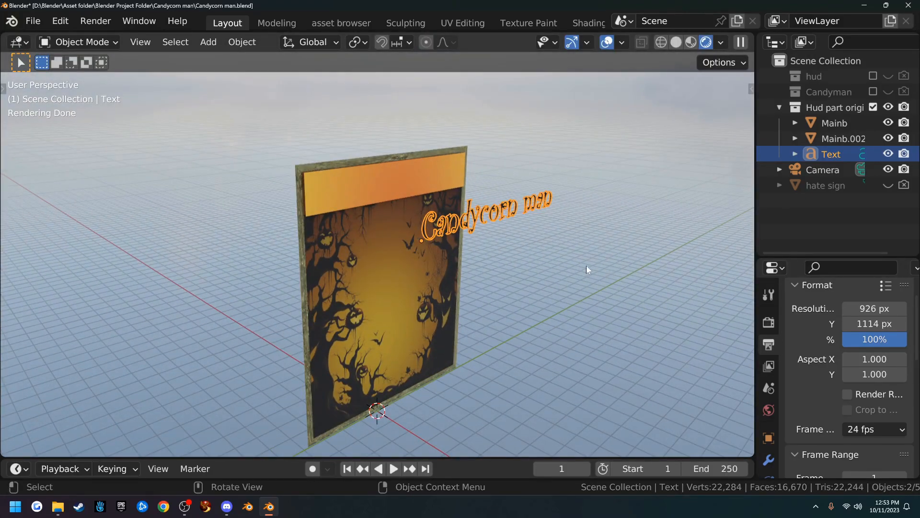
{"action": "key", "text": "ctrl+z"}
{"action": "key", "text": "ctrl+z"}
{"action": "key", "text": "ctrl+z"}
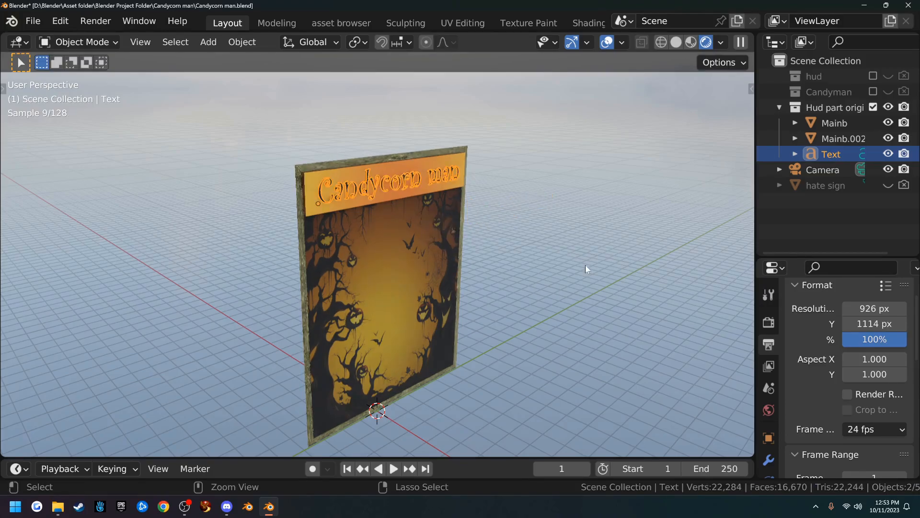
Step: Inspect the sign's title banner and background board as separate objects, and check the framing through the camera
{"action": "middle_click_drag", "start_coordinate": [550, 244], "coordinate": [447, 163]}
{"action": "left_click", "coordinate": [335, 194]}
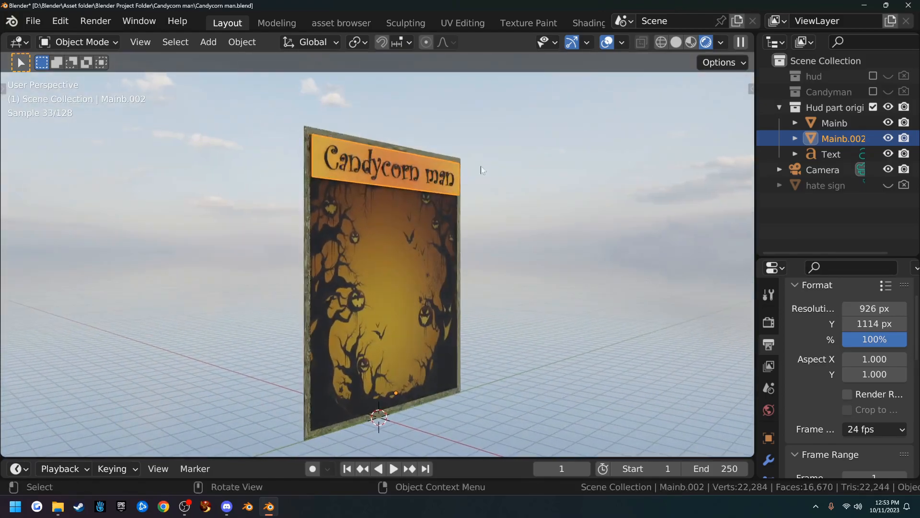
{"action": "left_click", "coordinate": [393, 234]}
{"action": "middle_click_drag", "start_coordinate": [487, 251], "coordinate": [488, 286]}
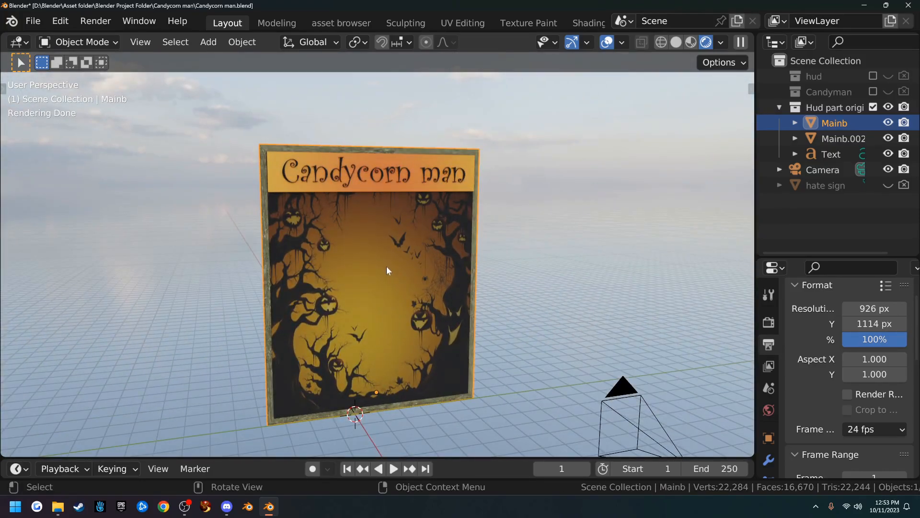
{"action": "middle_click_drag", "start_coordinate": [288, 267], "coordinate": [360, 272]}
{"action": "scroll", "coordinate": [360, 272], "scroll_direction": "up", "scroll_amount": 3}
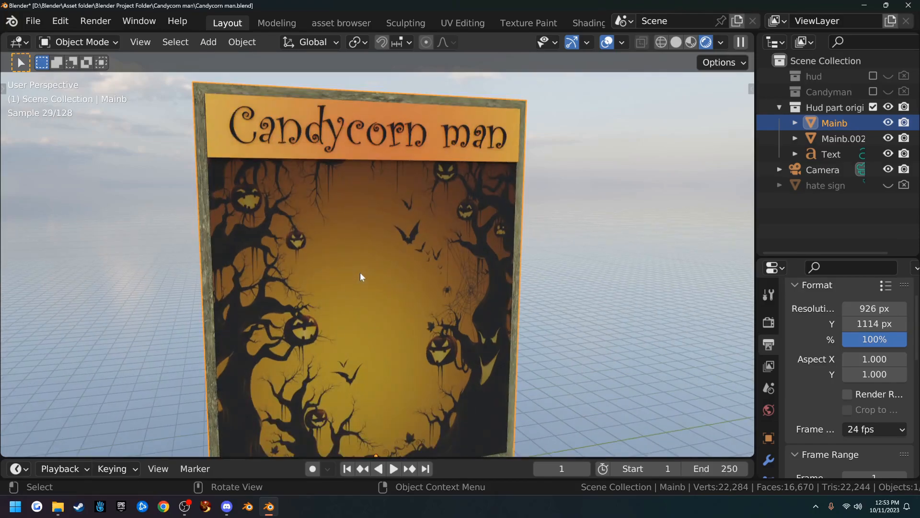
{"action": "middle_click_drag", "start_coordinate": [444, 266], "coordinate": [514, 280]}
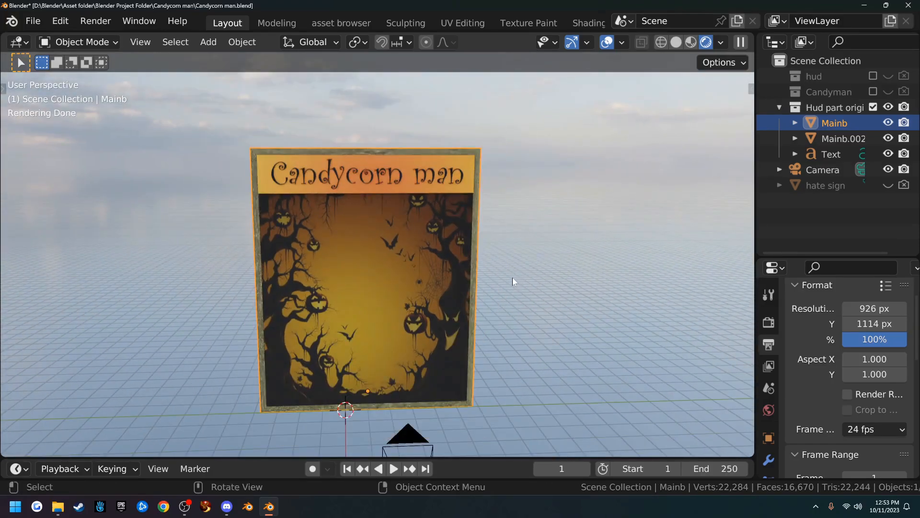
{"action": "key", "text": "KP_0"}
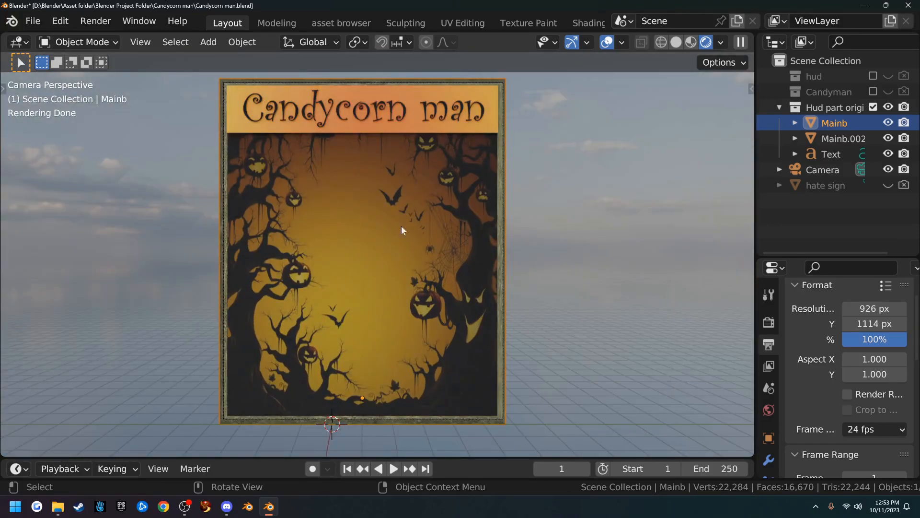
{"action": "middle_click_drag", "start_coordinate": [560, 301], "coordinate": [567, 347], "text": "ctrl"}
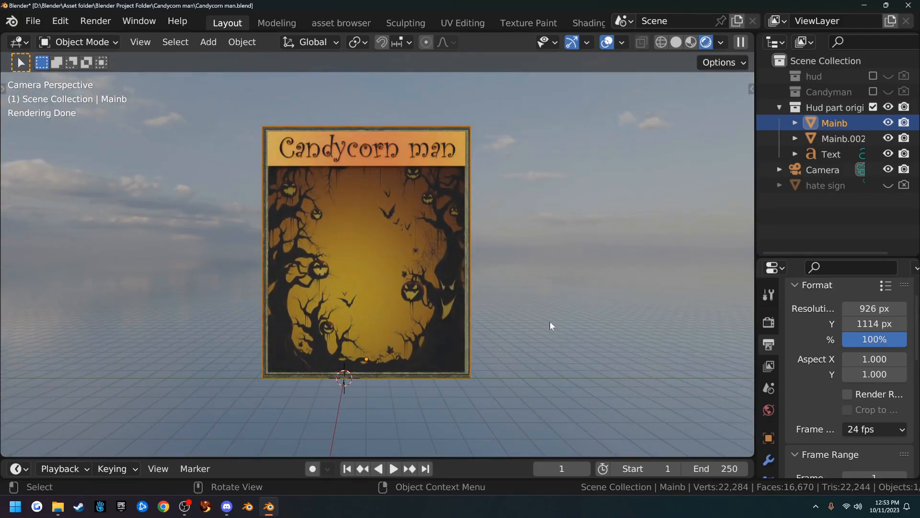
{"action": "key", "text": "s"}
{"action": "key", "text": "Escape"}
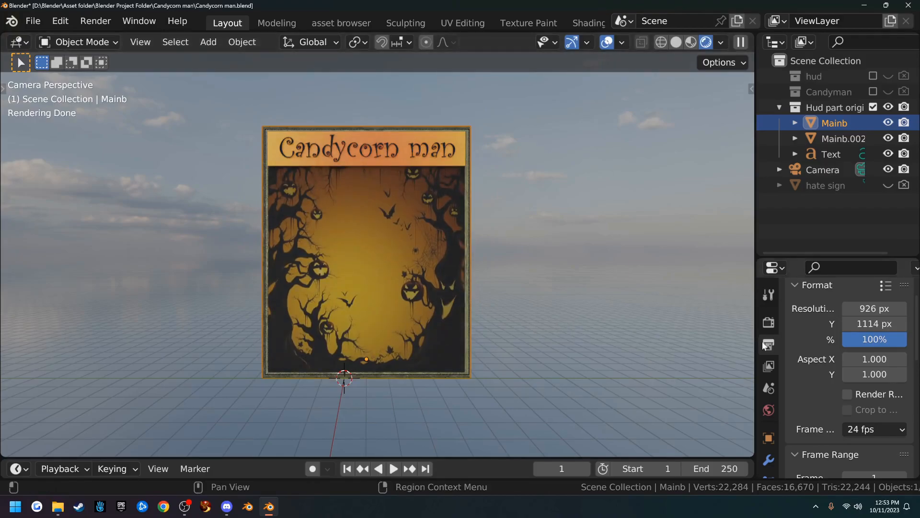
Step: Look through the sign's camera, lock the camera to the view, and pull it back from the sign
{"action": "middle_click_drag", "start_coordinate": [554, 300], "coordinate": [601, 335]}
{"action": "left_click", "coordinate": [602, 335]}
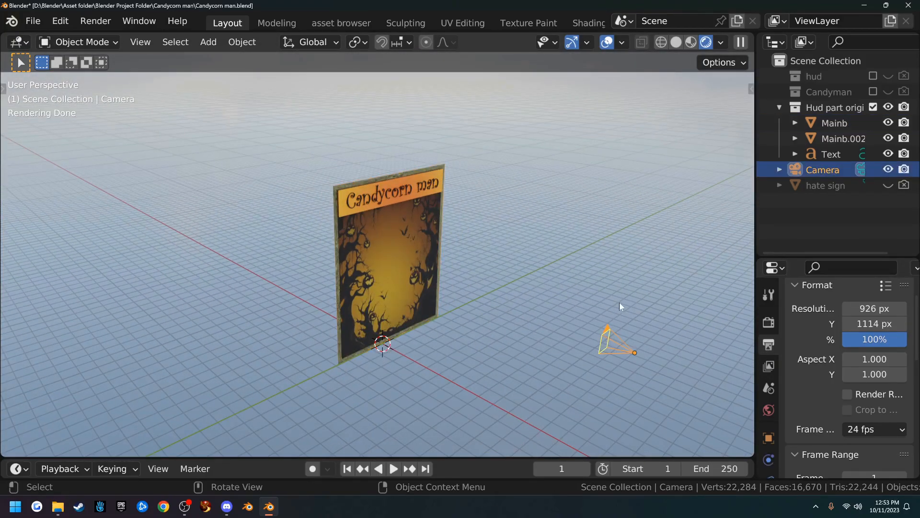
{"action": "key", "text": "KP_0"}
{"action": "key", "text": "n"}
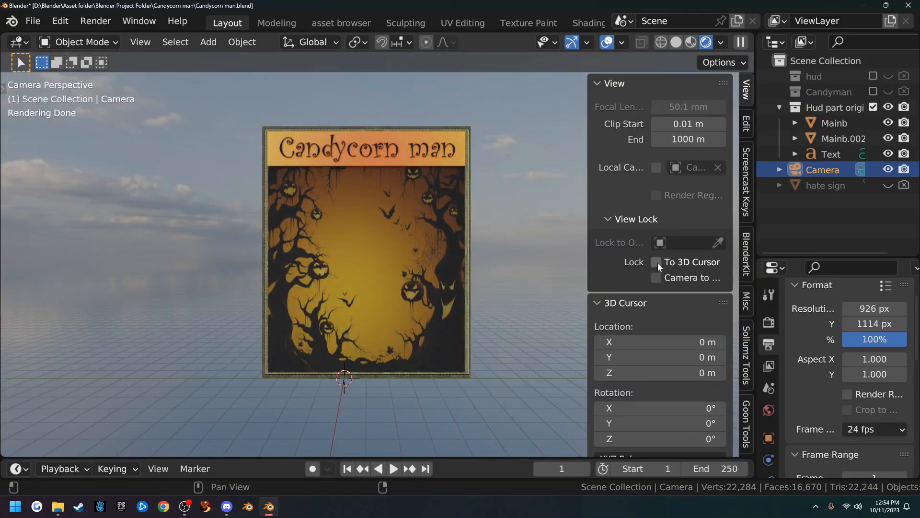
{"action": "left_click_drag", "start_coordinate": [588, 267], "coordinate": [547, 267]}
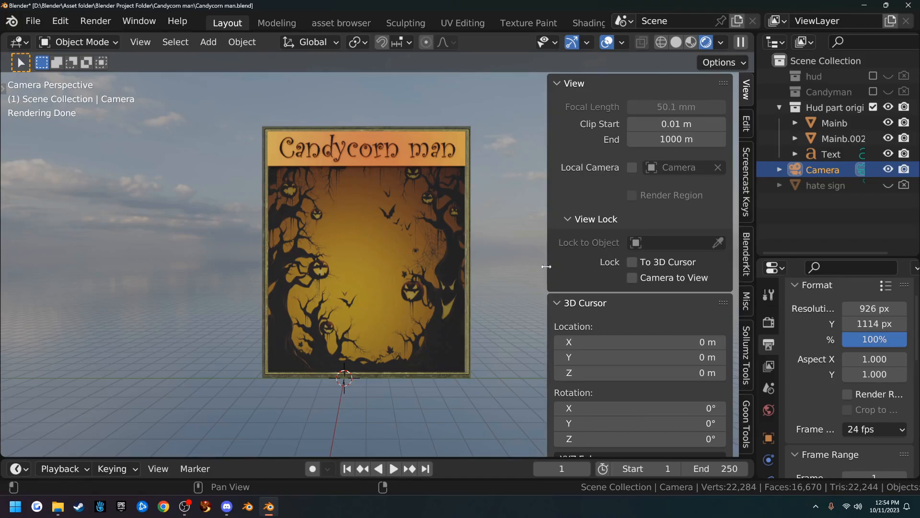
{"action": "left_click", "coordinate": [627, 278]}
{"action": "middle_click_drag", "start_coordinate": [465, 247], "coordinate": [468, 296], "text": "ctrl"}
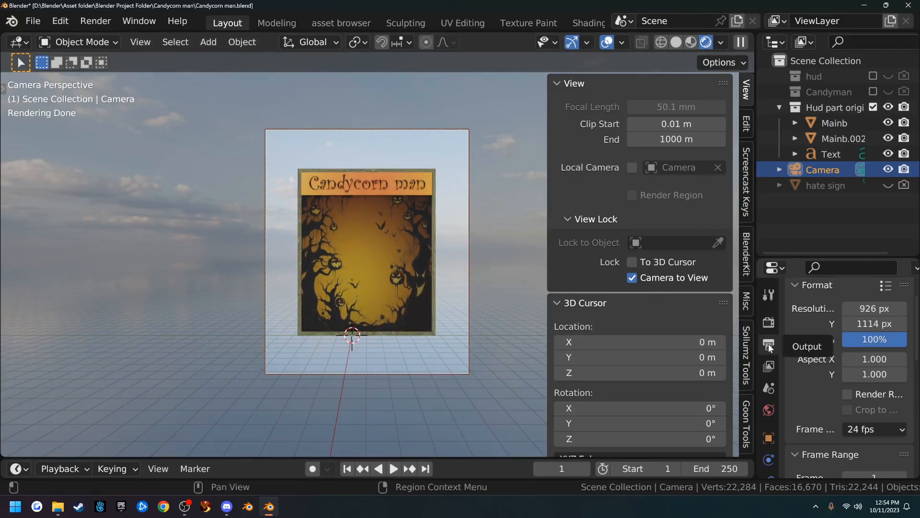
Step: Set the output resolution to 934 × 1120 px to fit the sign, and render the image
{"action": "mouse_move", "coordinate": [874, 323]}
{"action": "left_mouse_down"}
{"action": "mouse_move", "coordinate": [913, 324]}
{"action": "mouse_move", "coordinate": [821, 324]}
{"action": "mouse_move", "coordinate": [872, 323]}
{"action": "left_mouse_up"}
{"action": "mouse_move", "coordinate": [874, 309]}
{"action": "left_mouse_down"}
{"action": "mouse_move", "coordinate": [901, 309]}
{"action": "mouse_move", "coordinate": [875, 309]}
{"action": "left_mouse_up"}
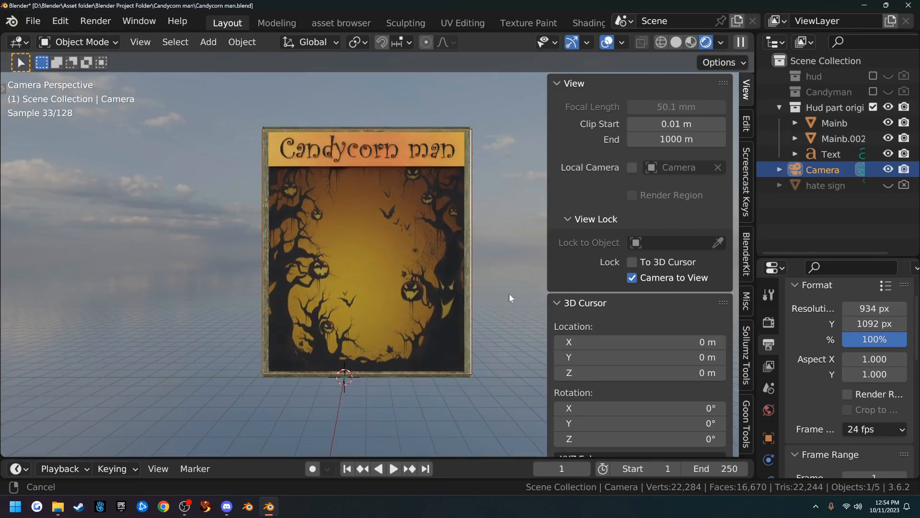
{"action": "left_click_drag", "start_coordinate": [875, 324], "coordinate": [879, 323]}
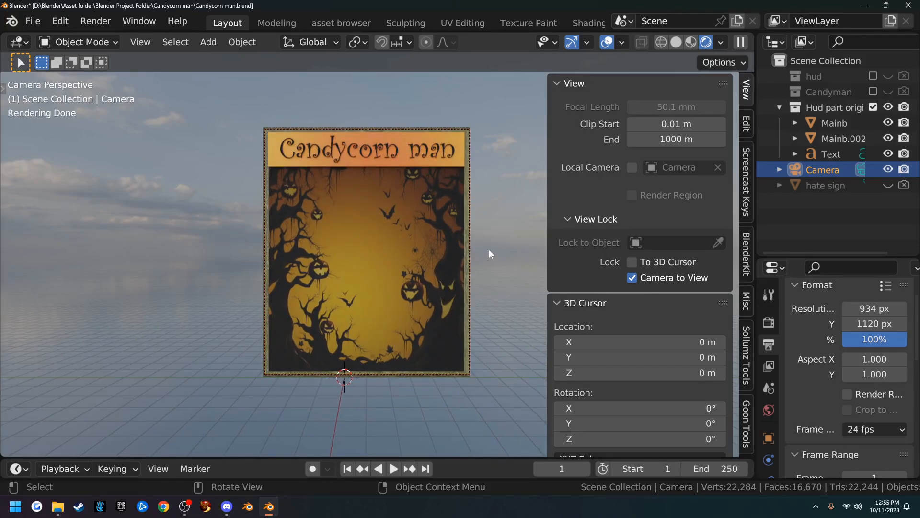
{"action": "key", "text": "F12"}
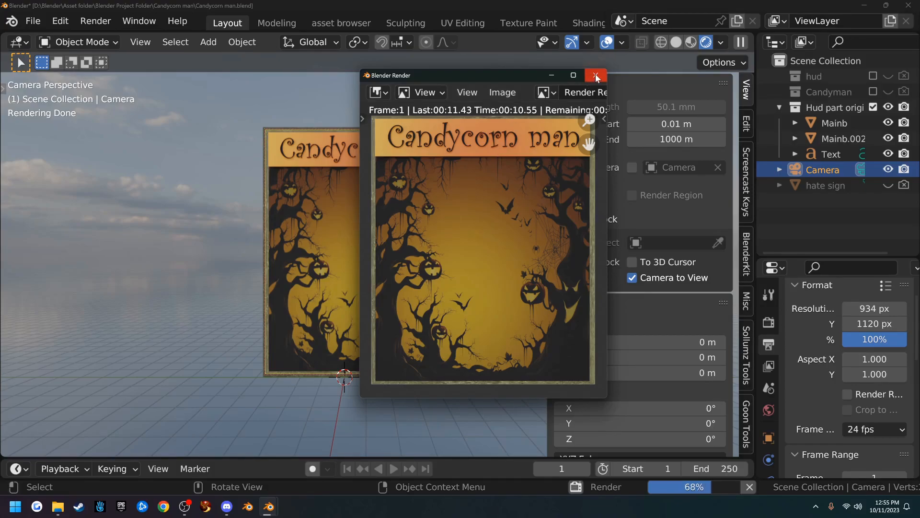
{"action": "left_click", "coordinate": [503, 92]}
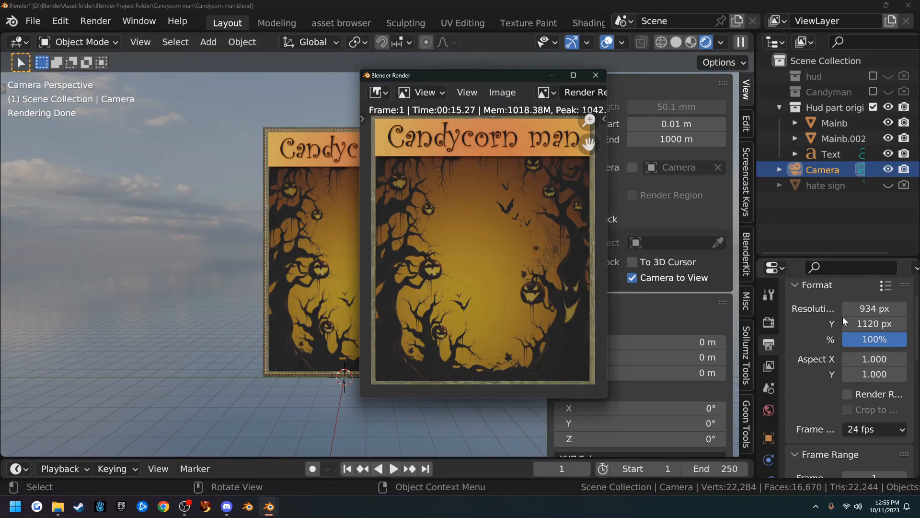
Step: Look through the output settings and the render engine's sampling settings
{"action": "scroll", "coordinate": [812, 398], "scroll_direction": "down", "scroll_amount": 3}
{"action": "scroll", "coordinate": [813, 400], "scroll_direction": "down", "scroll_amount": 1}
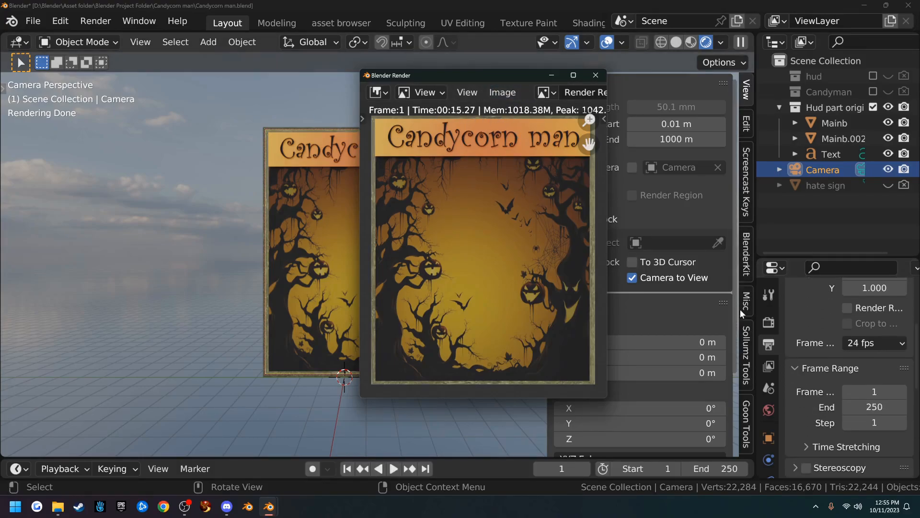
{"action": "left_click", "coordinate": [768, 323]}
{"action": "scroll", "coordinate": [856, 368], "scroll_direction": "down", "scroll_amount": 1}
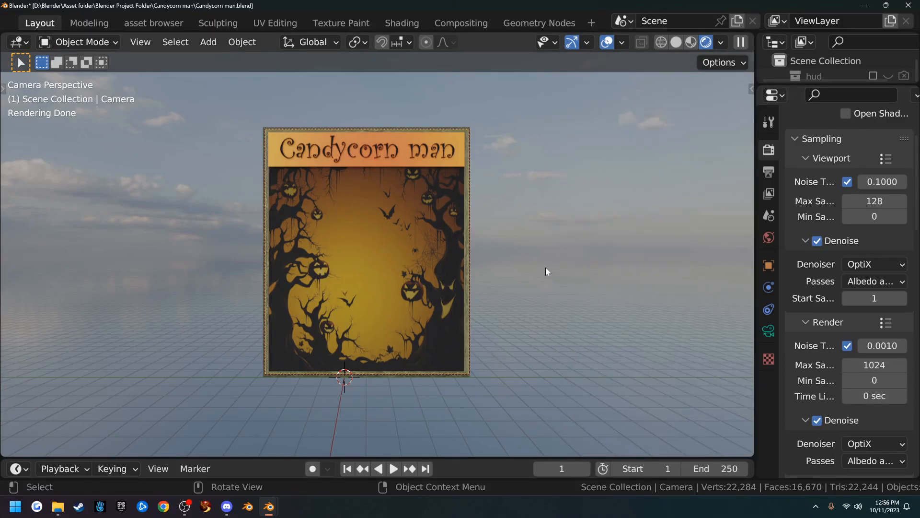
Step: Undo the trial orbits of the locked camera, and turn off the Camera to View lock
{"action": "middle_click_drag", "start_coordinate": [522, 241], "coordinate": [563, 283]}
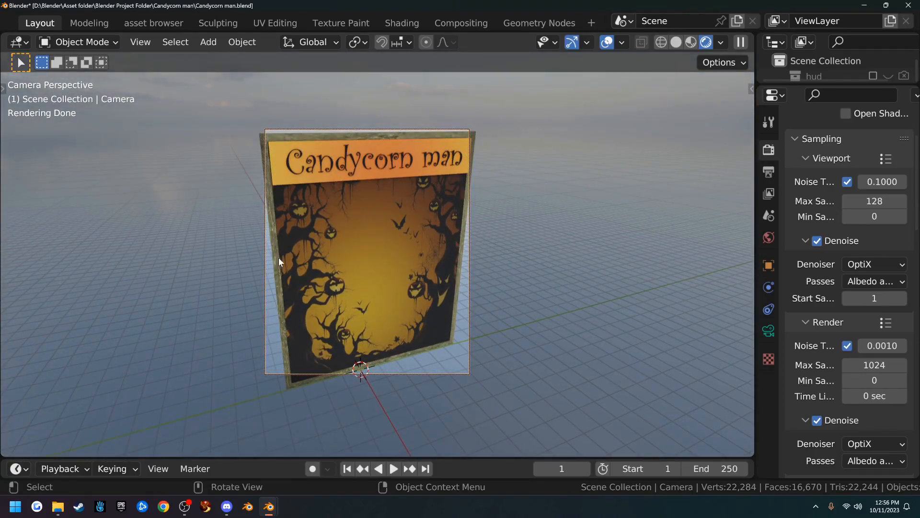
{"action": "middle_click_drag", "start_coordinate": [249, 119], "coordinate": [411, 252]}
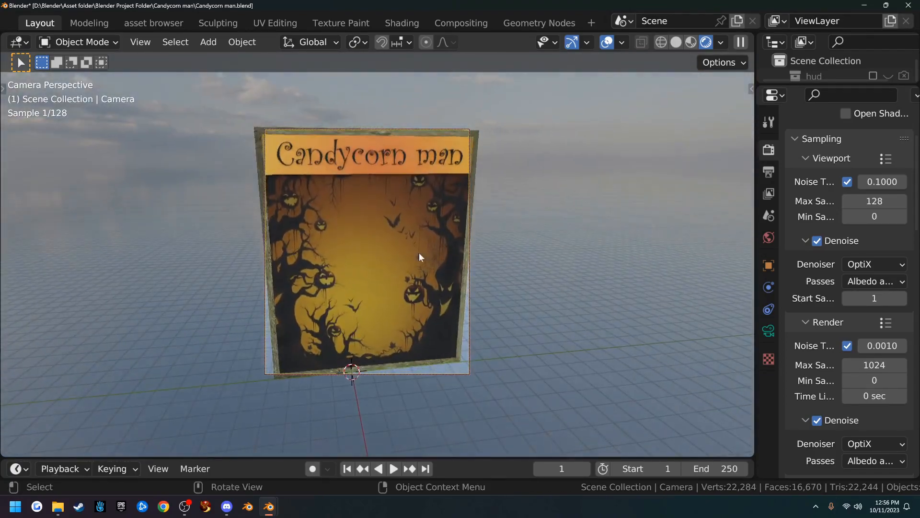
{"action": "key", "text": "n"}
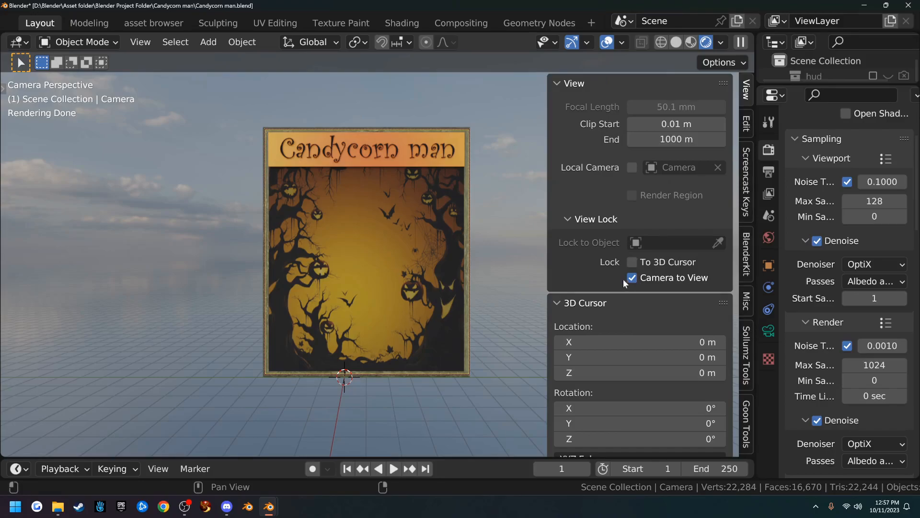
{"action": "middle_click_drag", "start_coordinate": [424, 281], "coordinate": [506, 288]}
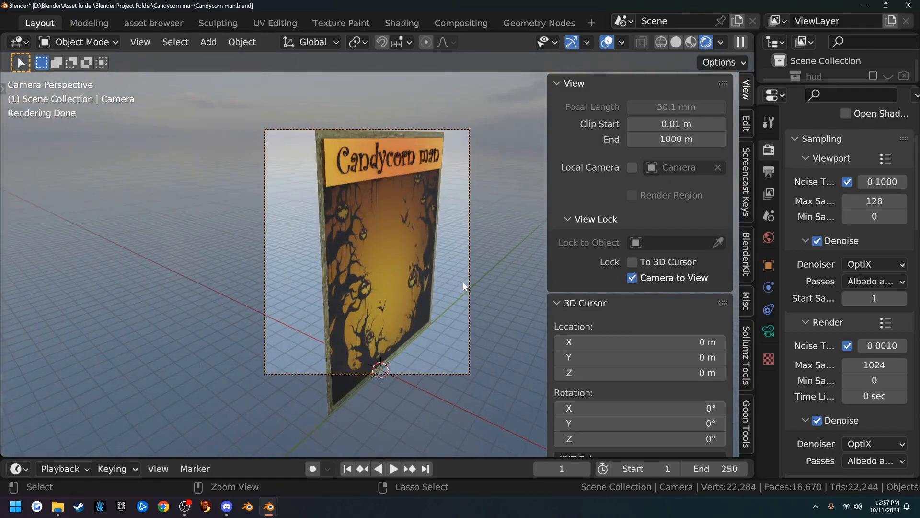
{"action": "key", "text": "ctrl+z"}
{"action": "left_click", "coordinate": [637, 278]}
{"action": "middle_click_drag", "start_coordinate": [531, 274], "coordinate": [464, 283]}
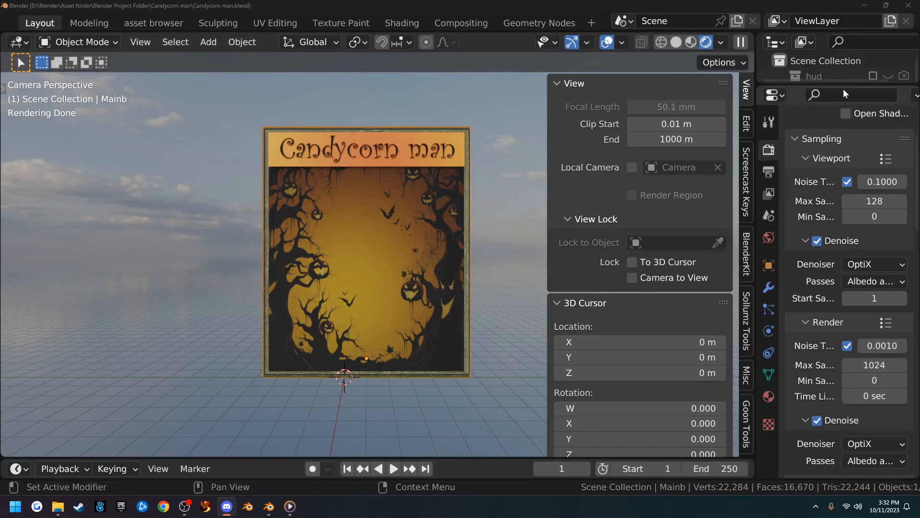
Step: Enlarge the outliner, render the Candycorn man sign, and save the image to the Desktop as untitled.png
{"action": "left_click_drag", "start_coordinate": [843, 86], "coordinate": [828, 230]}
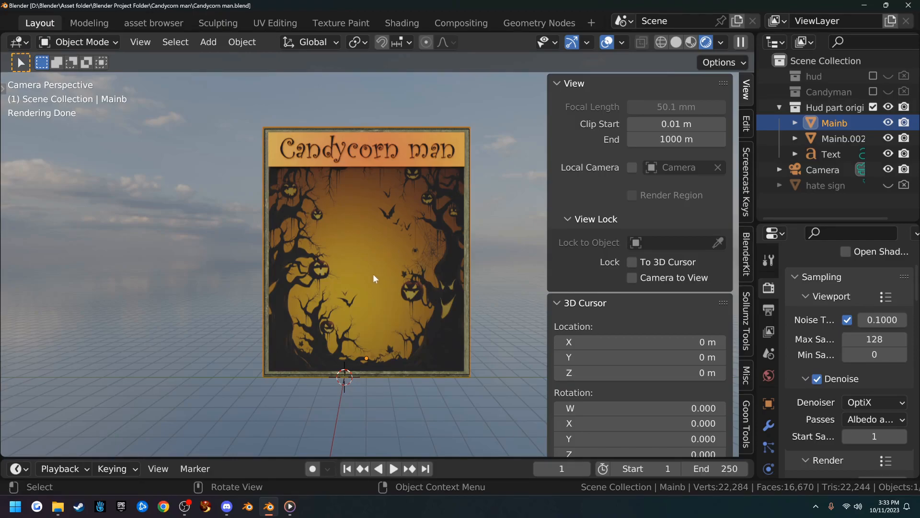
{"action": "key", "text": "F12"}
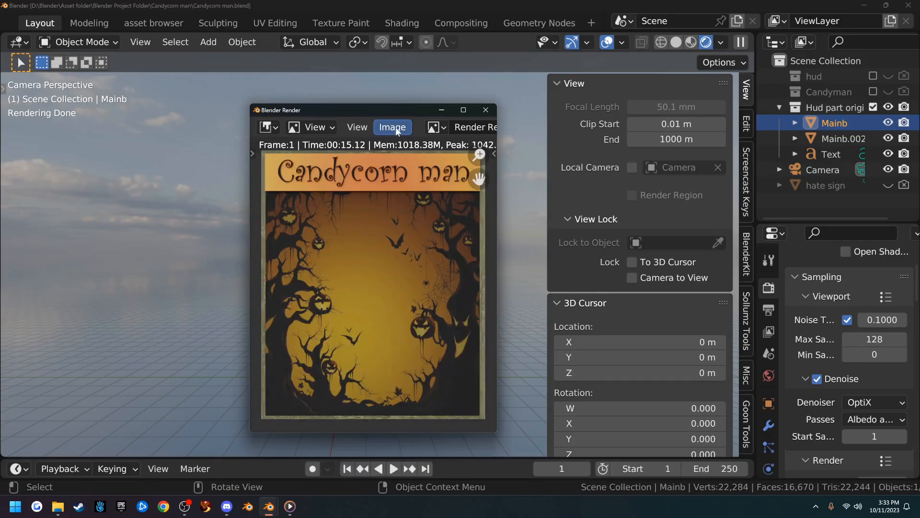
{"action": "left_click", "coordinate": [395, 127]}
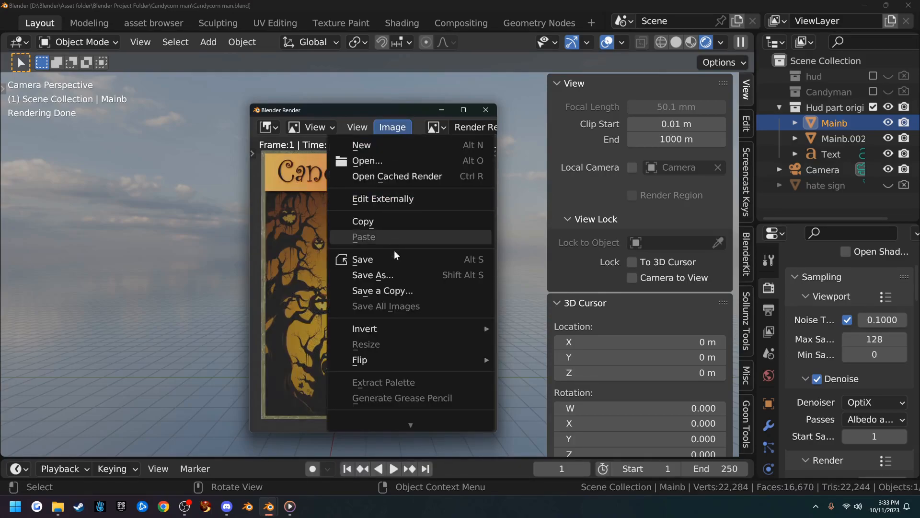
{"action": "left_click", "coordinate": [394, 272]}
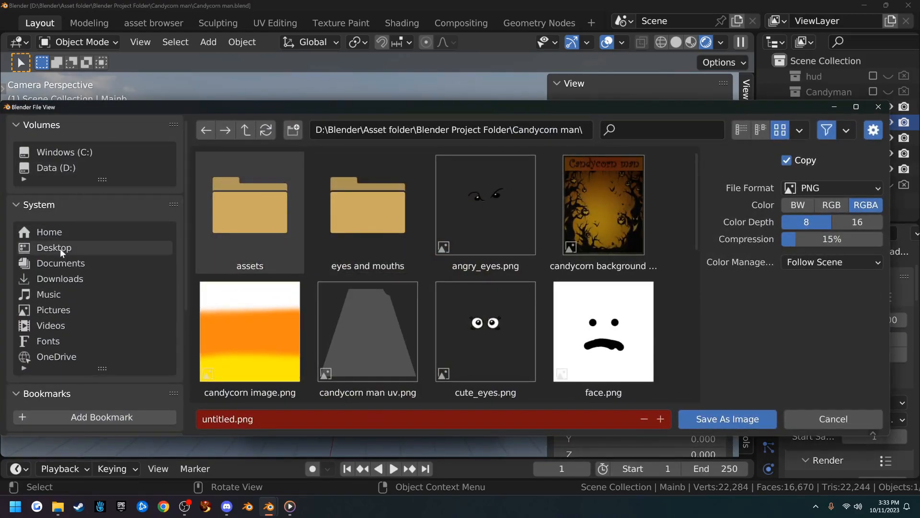
{"action": "left_click", "coordinate": [60, 248]}
{"action": "left_click", "coordinate": [723, 418]}
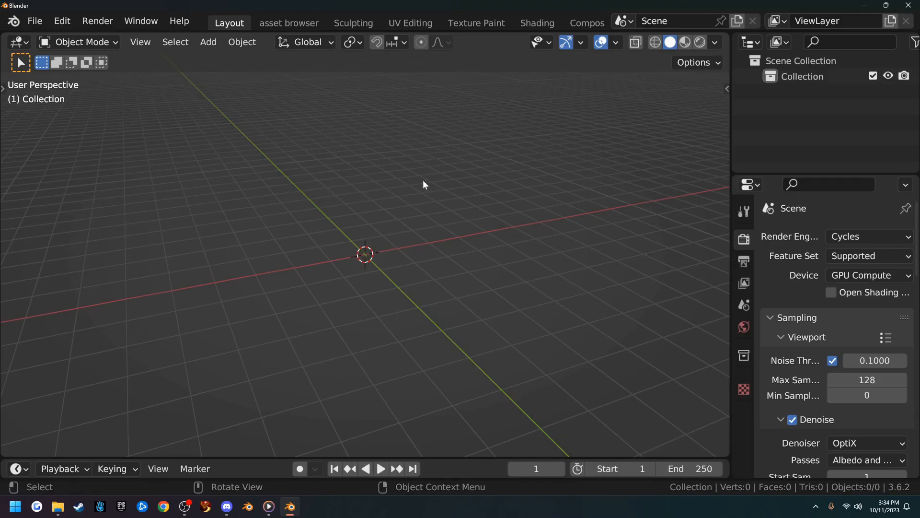
Step: Open the Compositing workspace in the empty scene and move the window aside to expose the rendered image files on the desktop
{"action": "scroll", "coordinate": [264, 26], "scroll_direction": "down", "scroll_amount": 6}
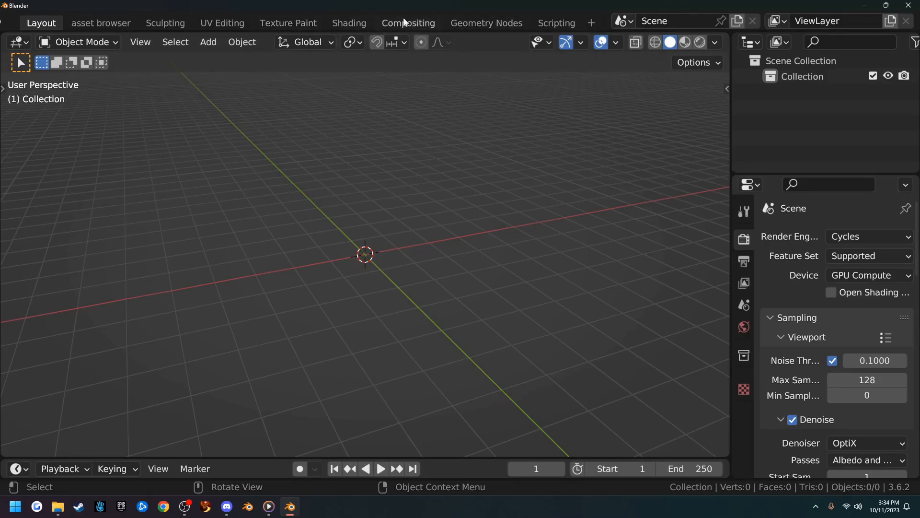
{"action": "left_click", "coordinate": [590, 23]}
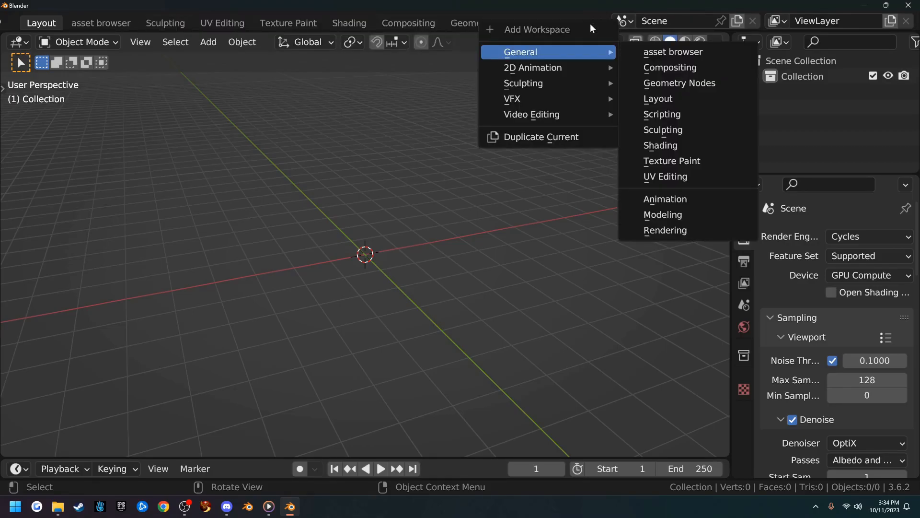
{"action": "mouse_move", "coordinate": [568, 49]}
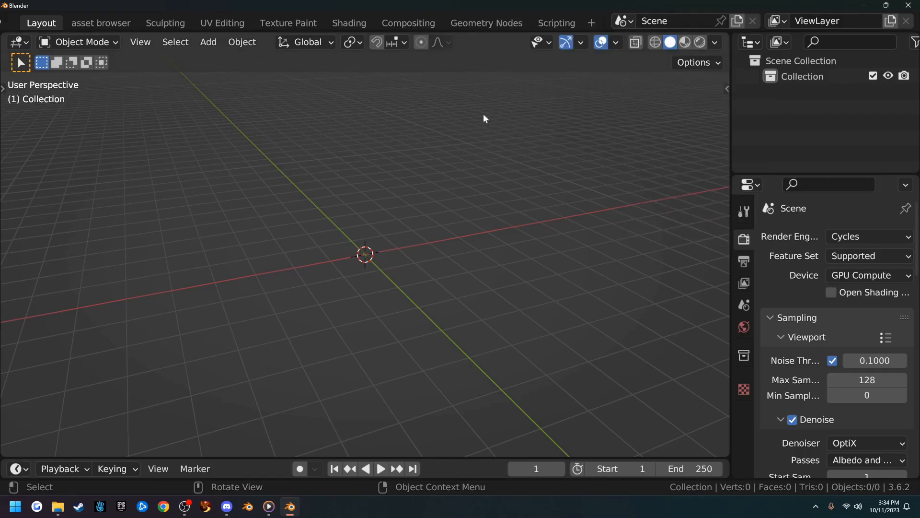
{"action": "left_click", "coordinate": [425, 23]}
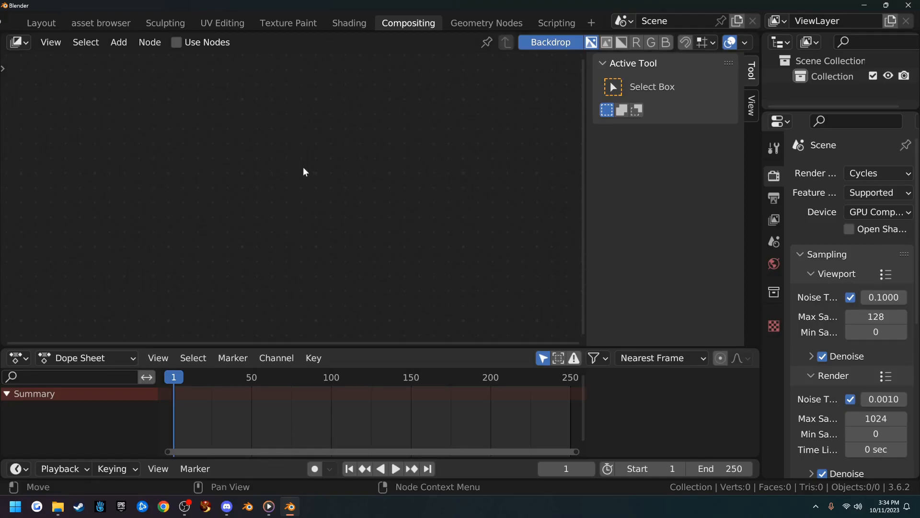
{"action": "left_click_drag", "start_coordinate": [352, 7], "coordinate": [482, 12]}
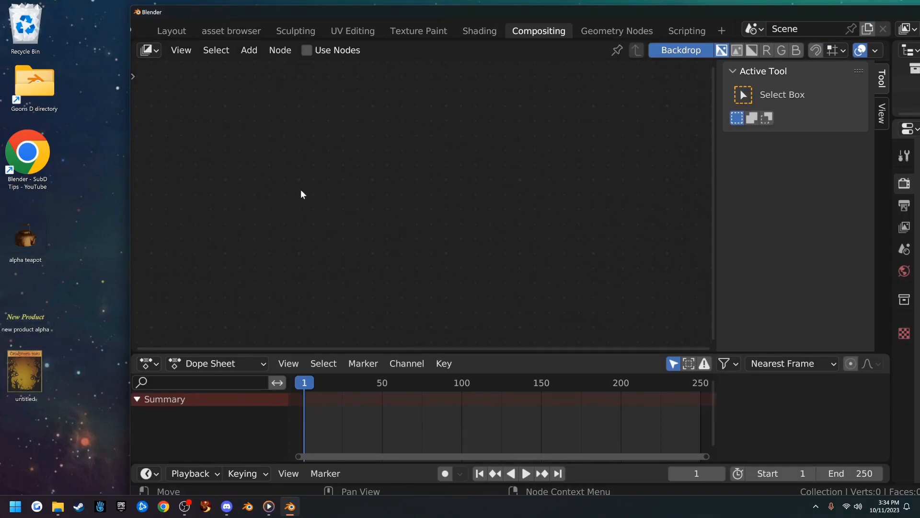
Step: Enable Use Nodes in the compositor and delete the Render Layers node
{"action": "left_click", "coordinate": [306, 52]}
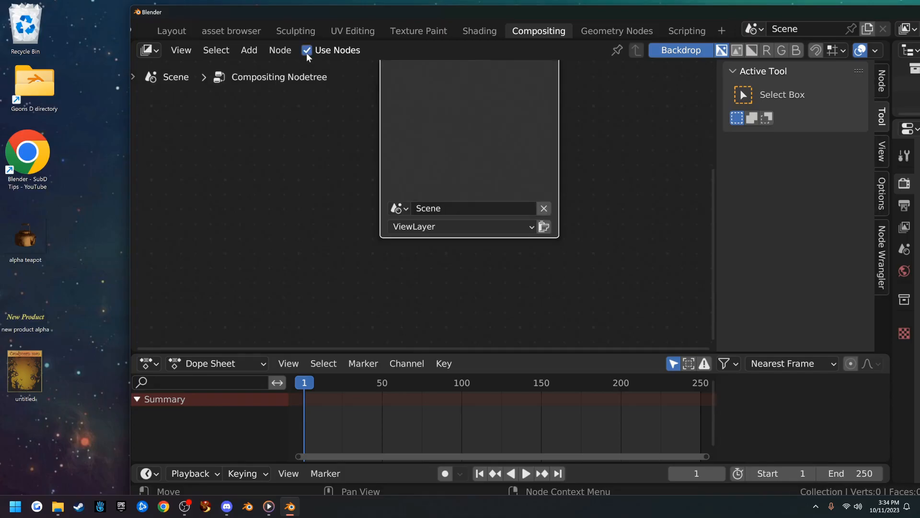
{"action": "scroll", "coordinate": [291, 205], "scroll_direction": "down", "scroll_amount": 2}
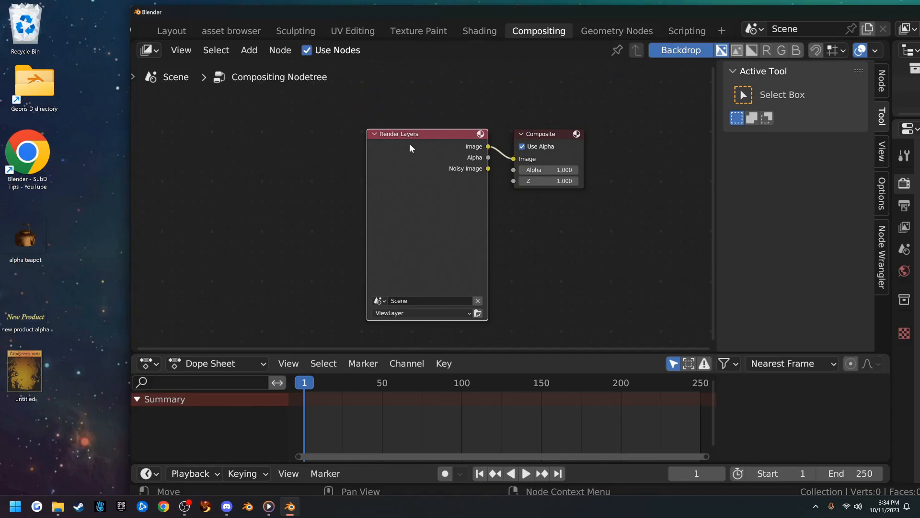
{"action": "key", "text": "x"}
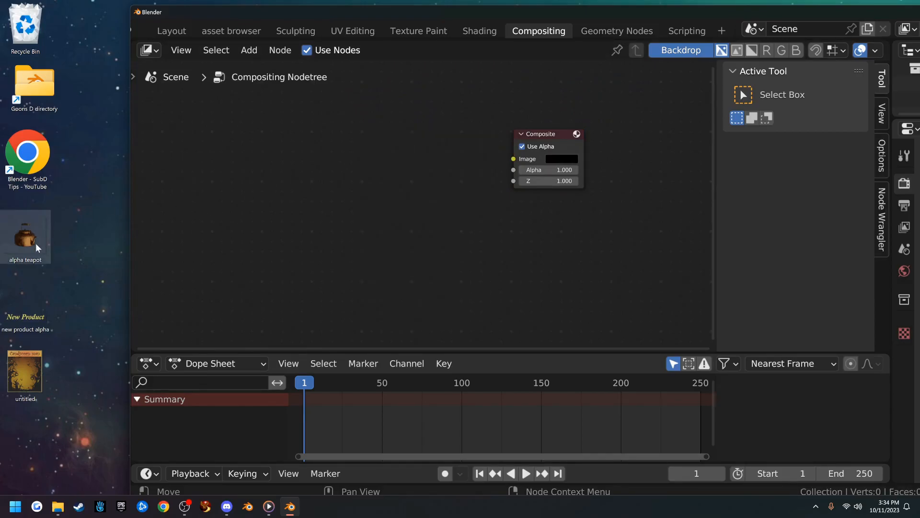
Step: Bring untitled.png from the desktop into the compositor as an image node and make room below it
{"action": "left_click", "coordinate": [29, 366]}
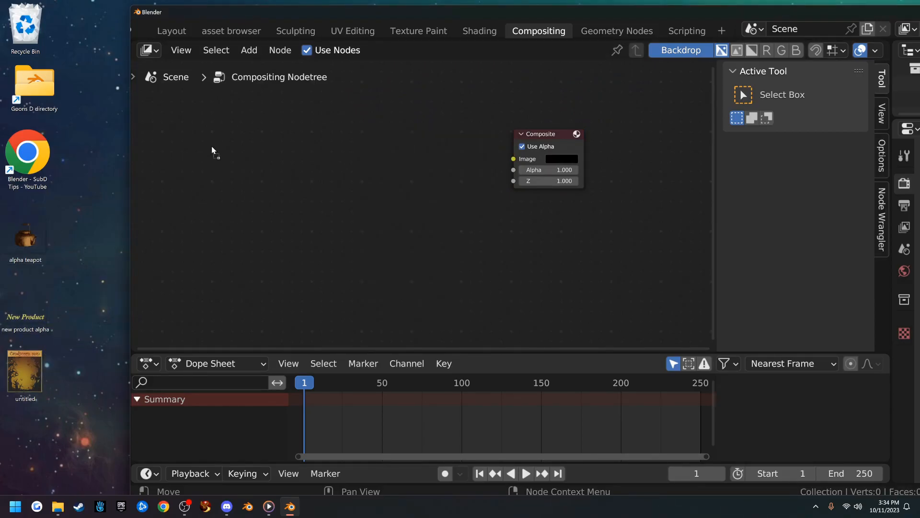
{"action": "left_click_drag", "start_coordinate": [233, 138], "coordinate": [232, 137]}
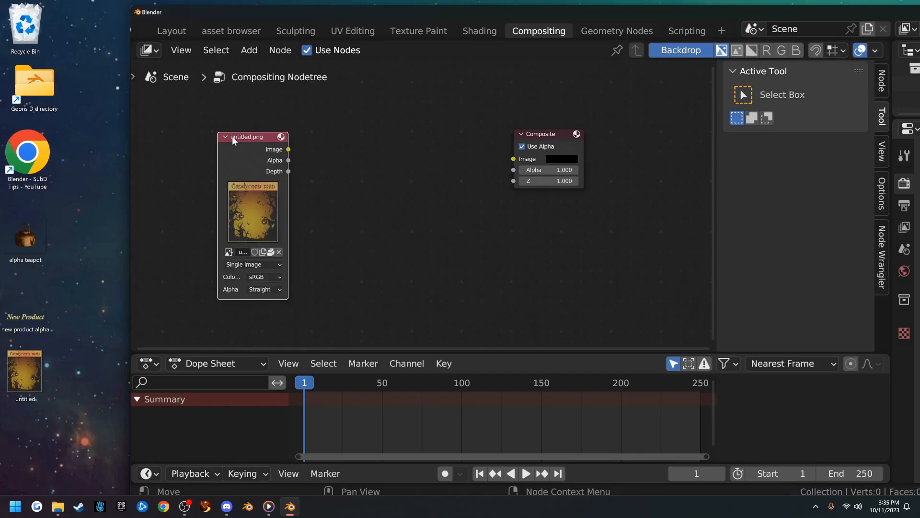
{"action": "scroll", "coordinate": [330, 232], "scroll_direction": "down", "scroll_amount": 3}
{"action": "middle_click_drag", "start_coordinate": [361, 237], "coordinate": [355, 163]}
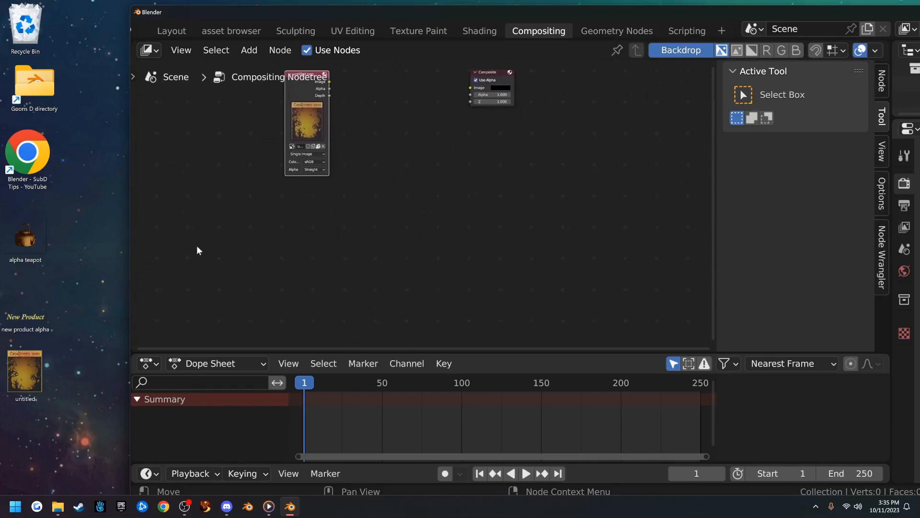
Step: Add the new product alpha image and a second untitled.png as image nodes below, and maximize the window again
{"action": "left_click_drag", "start_coordinate": [197, 243], "coordinate": [307, 225]}
{"action": "middle_click_drag", "start_coordinate": [225, 274], "coordinate": [157, 224]}
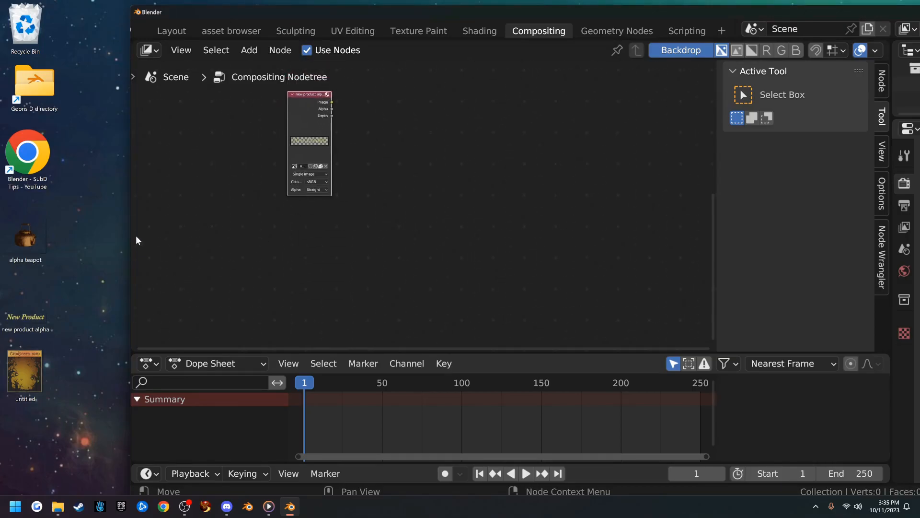
{"action": "left_click_drag", "start_coordinate": [309, 267], "coordinate": [307, 265]}
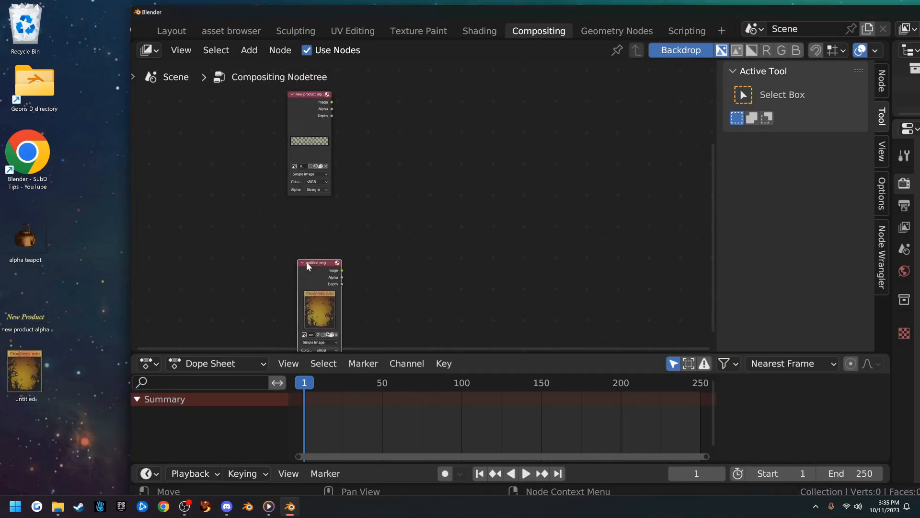
{"action": "left_click", "coordinate": [382, 246]}
{"action": "double_click", "coordinate": [468, 13]}
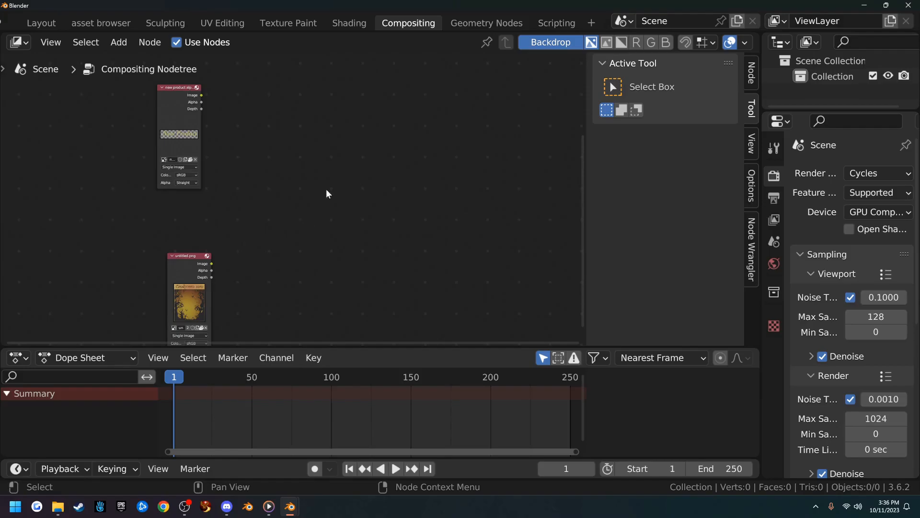
Step: Add a Scale node beside the new product alpha image node
{"action": "key", "text": "shift+a"}
{"action": "left_click", "coordinate": [303, 195]}
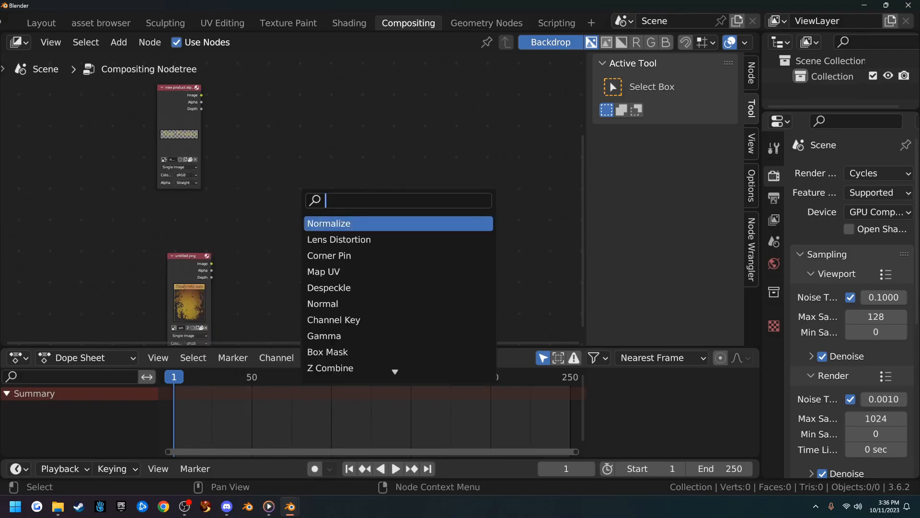
{"action": "type", "text": "scale"}
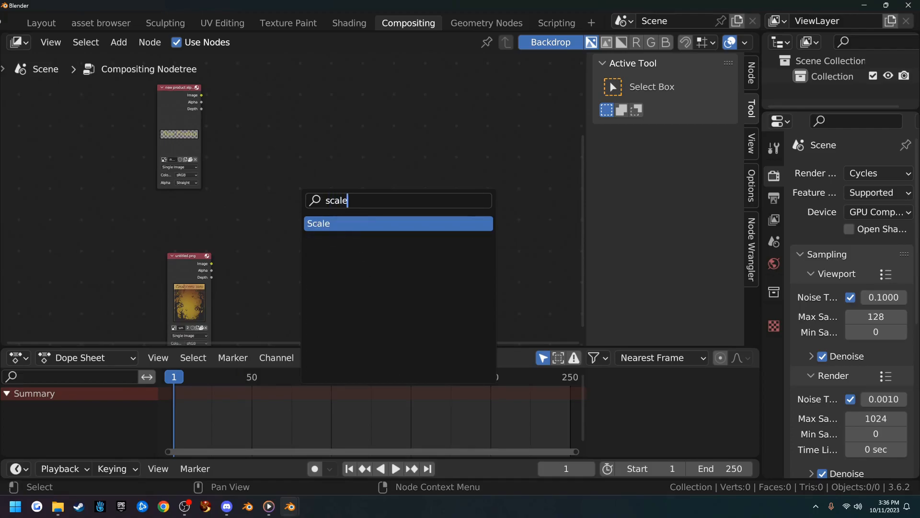
{"action": "key", "text": "Return"}
{"action": "left_click", "coordinate": [256, 110]}
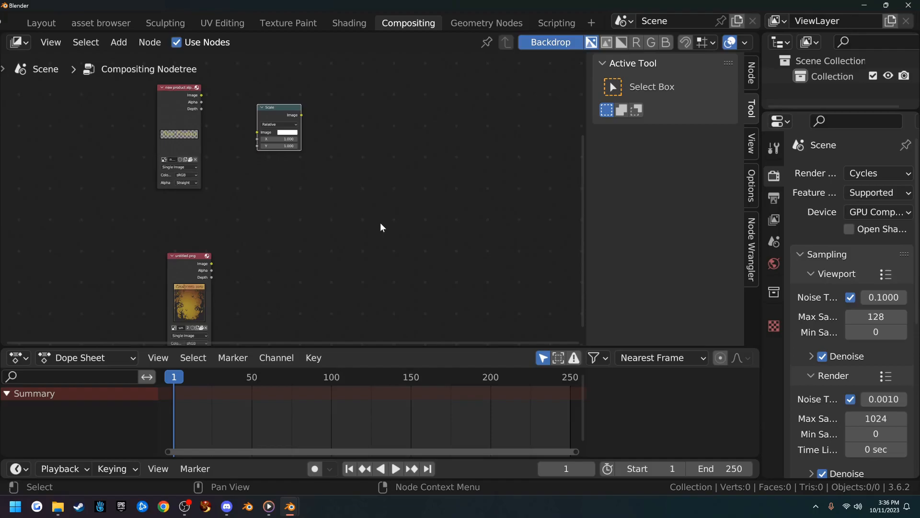
Step: Add a Transform node beside the second untitled.png image node
{"action": "key", "text": "shift+a"}
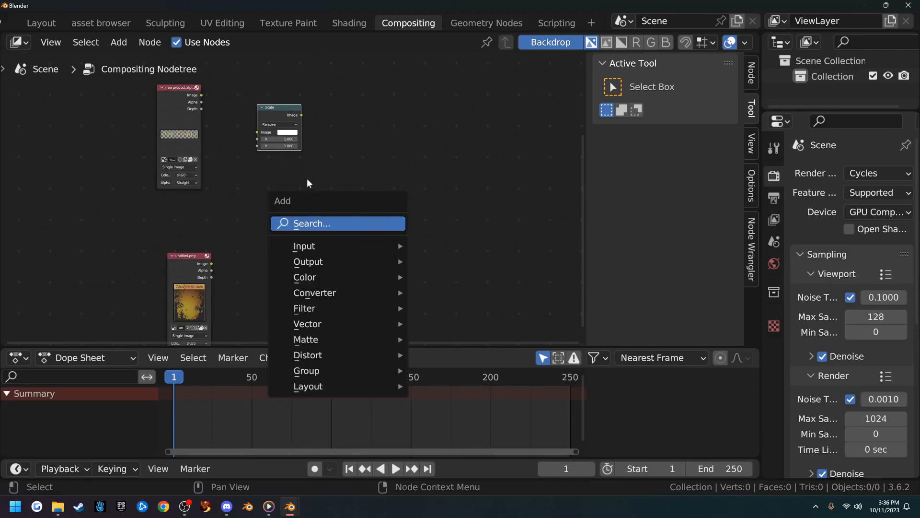
{"action": "left_click", "coordinate": [332, 221]}
{"action": "type", "text": "transform"}
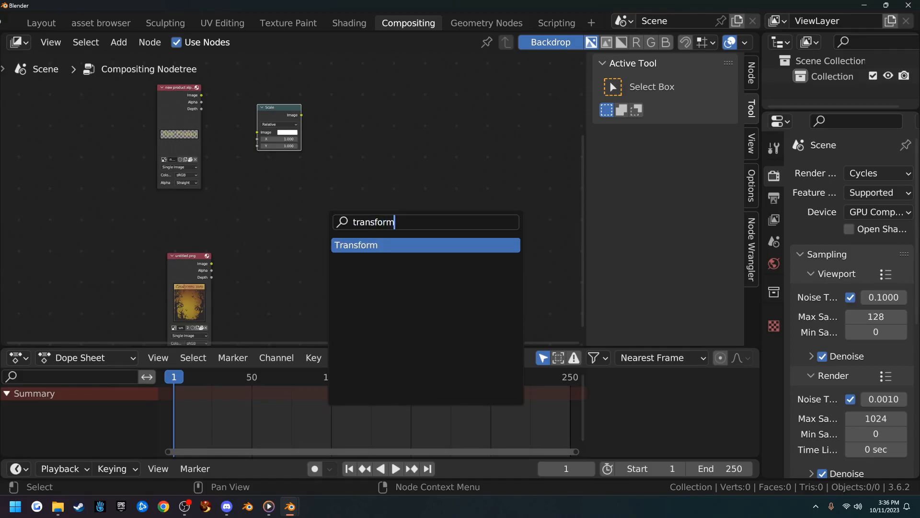
{"action": "key", "text": "Return"}
{"action": "left_click", "coordinate": [315, 256]}
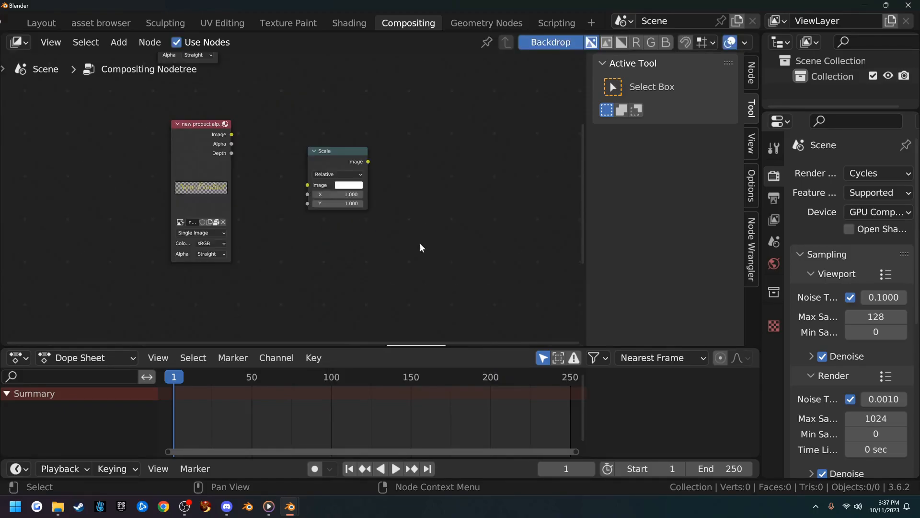
Step: Enlarge the compositor by shrinking the Dope Sheet and properties areas, and hide its sidebar
{"action": "scroll", "coordinate": [420, 248], "scroll_direction": "down", "scroll_amount": 4}
{"action": "middle_click_drag", "start_coordinate": [409, 195], "coordinate": [364, 272]}
{"action": "middle_click_drag", "start_coordinate": [394, 210], "coordinate": [387, 248]}
{"action": "scroll", "coordinate": [387, 248], "scroll_direction": "up", "scroll_amount": 4}
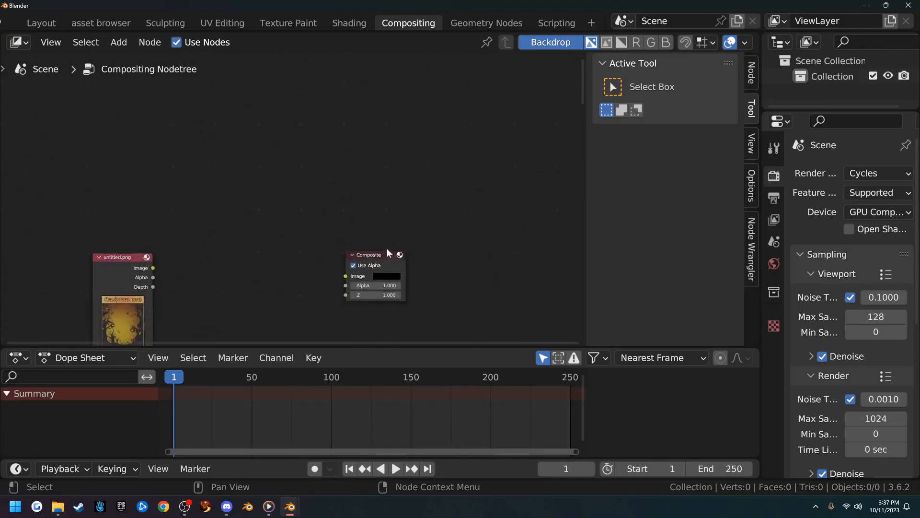
{"action": "left_click_drag", "start_coordinate": [464, 345], "coordinate": [464, 434]}
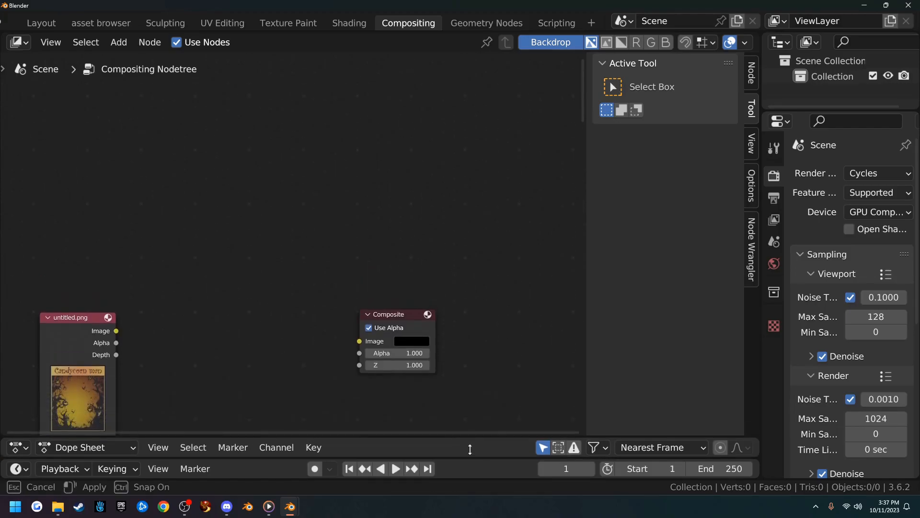
{"action": "left_click_drag", "start_coordinate": [757, 354], "coordinate": [850, 348]}
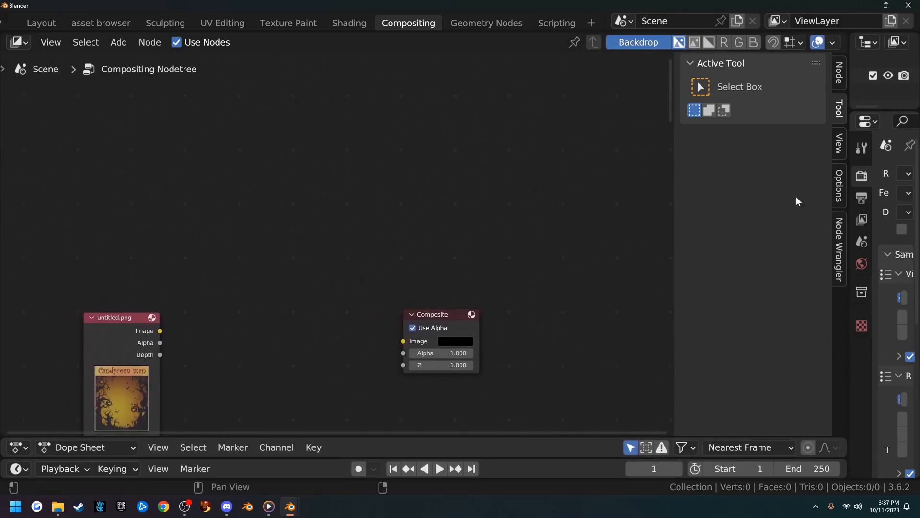
{"action": "key", "text": "n"}
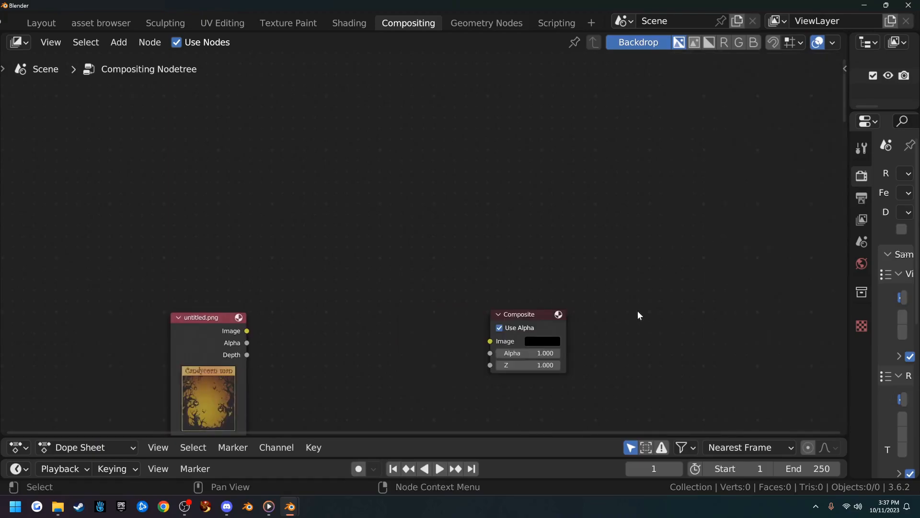
Step: Move the Composite node farther away from the image nodes to leave room for intermediate nodes
{"action": "scroll", "coordinate": [623, 312], "scroll_direction": "down", "scroll_amount": 1}
{"action": "middle_click_drag", "start_coordinate": [342, 309], "coordinate": [337, 191]}
{"action": "scroll", "coordinate": [370, 214], "scroll_direction": "down", "scroll_amount": 1}
{"action": "left_click_drag", "start_coordinate": [480, 211], "coordinate": [539, 205]}
{"action": "middle_click_drag", "start_coordinate": [450, 253], "coordinate": [409, 226]}
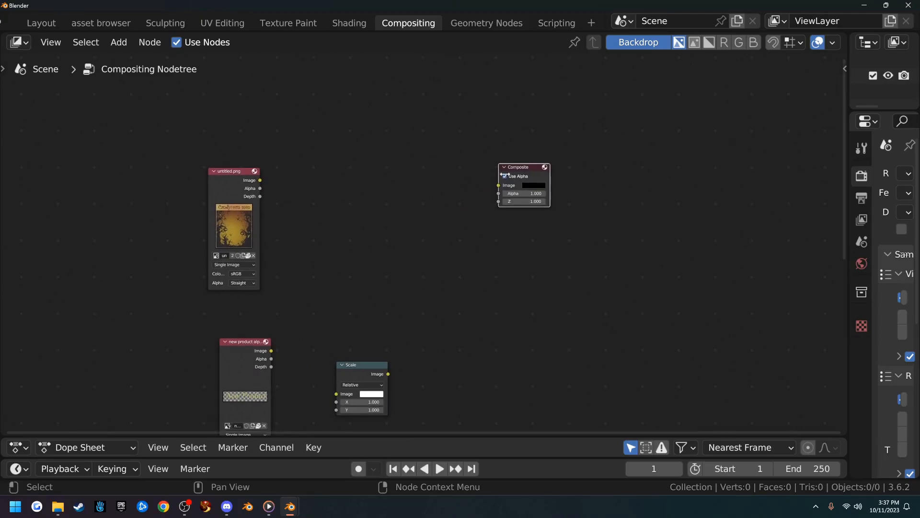
{"action": "mouse_move", "coordinate": [514, 174]}
{"action": "left_mouse_down"}
{"action": "mouse_move", "coordinate": [518, 156]}
{"action": "mouse_move", "coordinate": [526, 178]}
{"action": "left_mouse_up"}
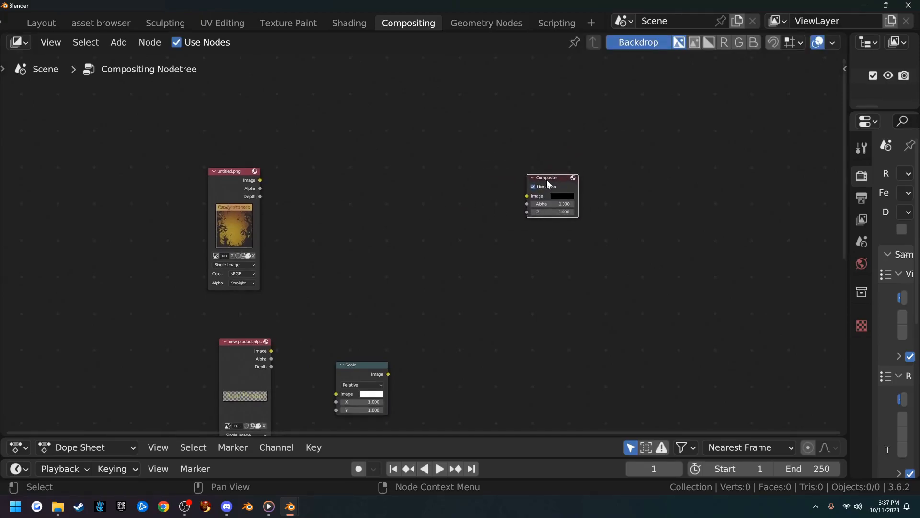
{"action": "left_click_drag", "start_coordinate": [550, 182], "coordinate": [599, 207]}
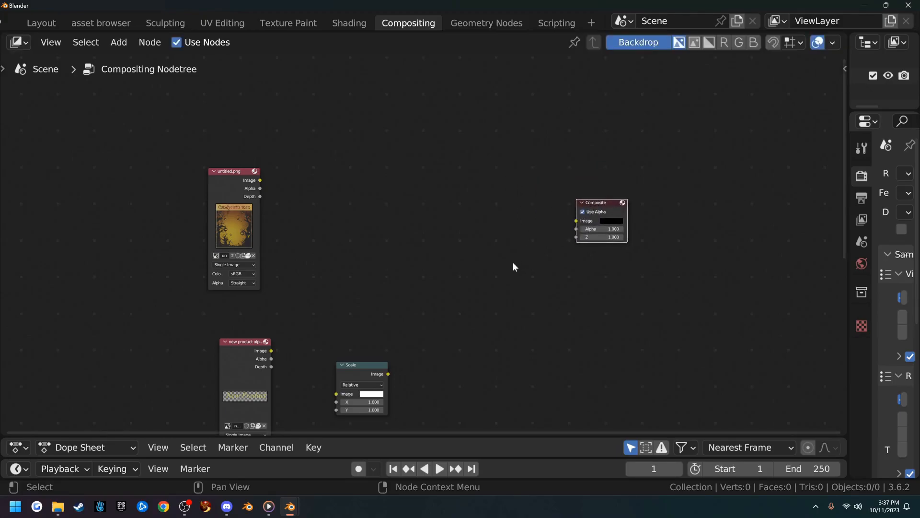
Step: Widen the side areas, make the Outliner area taller and turn it into an Image Editor
{"action": "left_click_drag", "start_coordinate": [848, 280], "coordinate": [721, 283]}
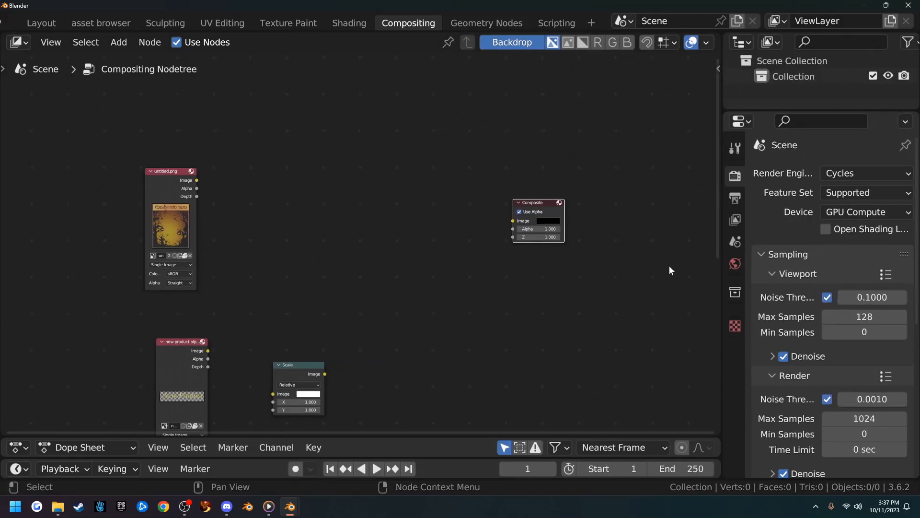
{"action": "left_click_drag", "start_coordinate": [812, 110], "coordinate": [772, 248]}
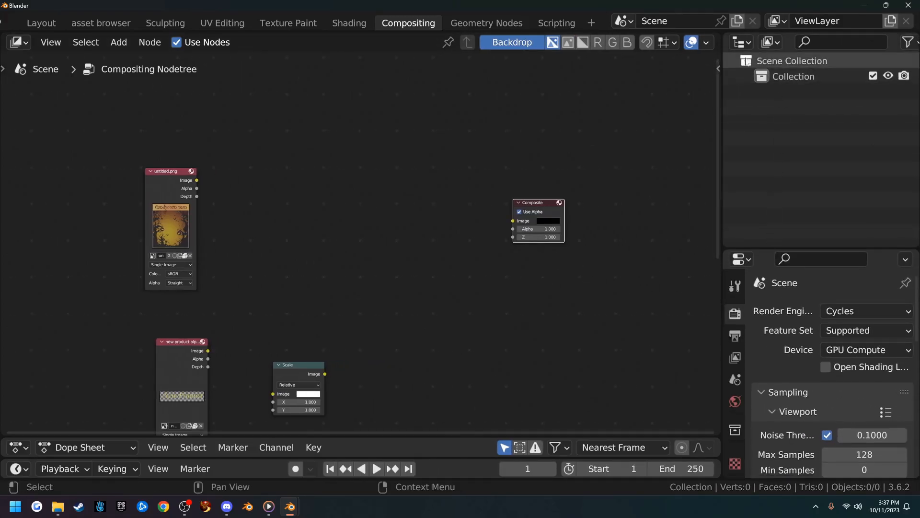
{"action": "left_click", "coordinate": [741, 42]}
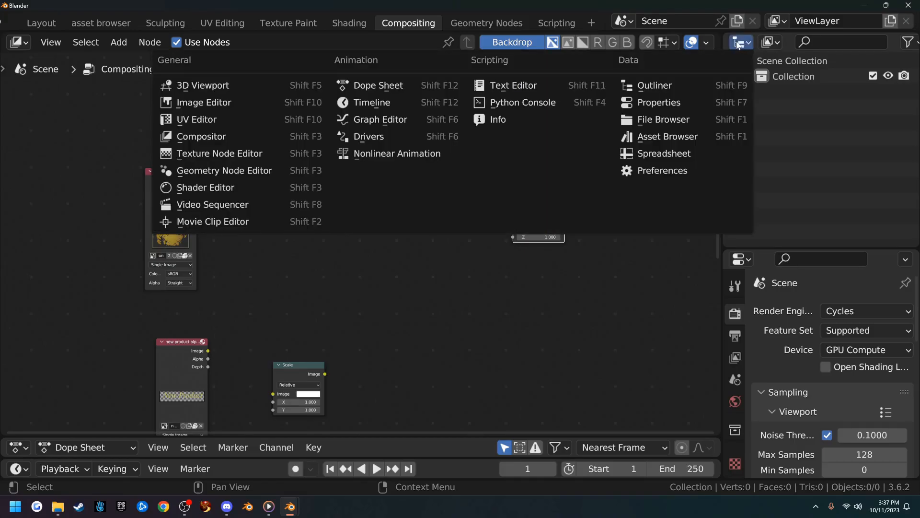
{"action": "left_click", "coordinate": [213, 104]}
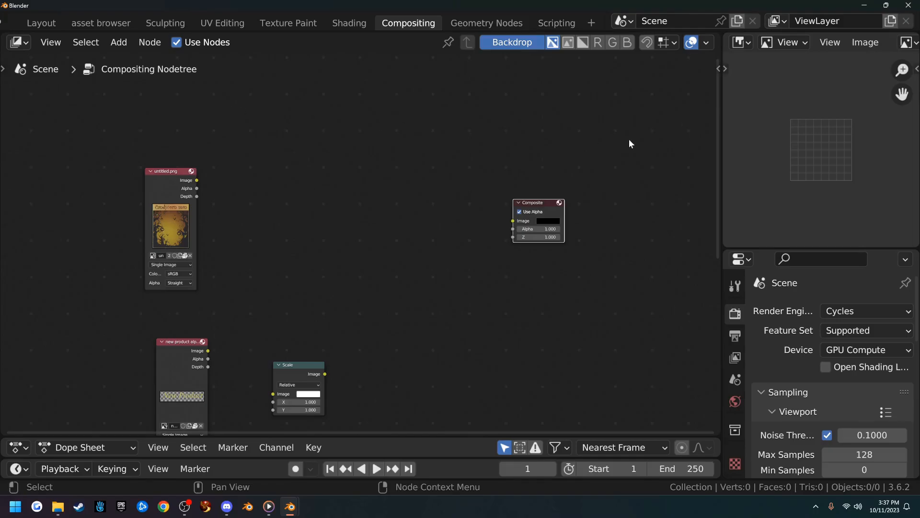
Step: Display the Render Result in the Image Editor
{"action": "left_click", "coordinate": [797, 43]}
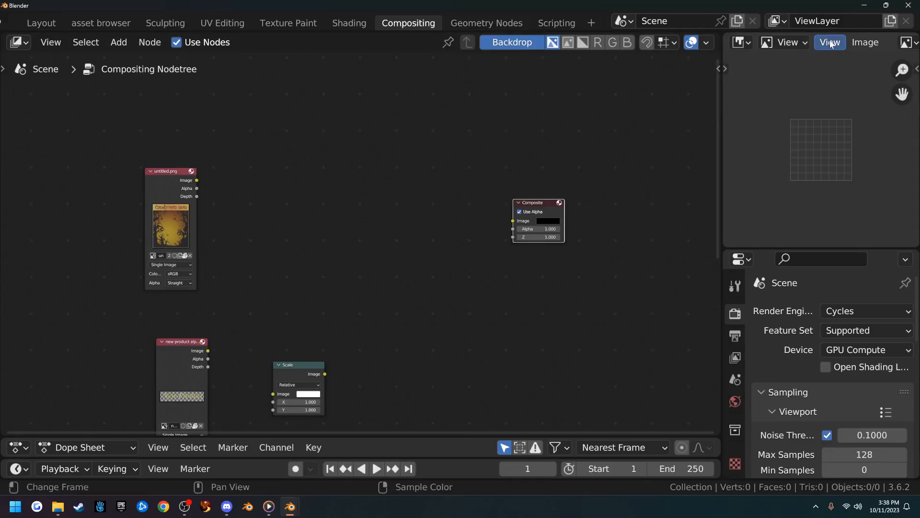
{"action": "middle_click_drag", "start_coordinate": [810, 102], "coordinate": [725, 97]}
{"action": "middle_click_drag", "start_coordinate": [853, 47], "coordinate": [745, 47]}
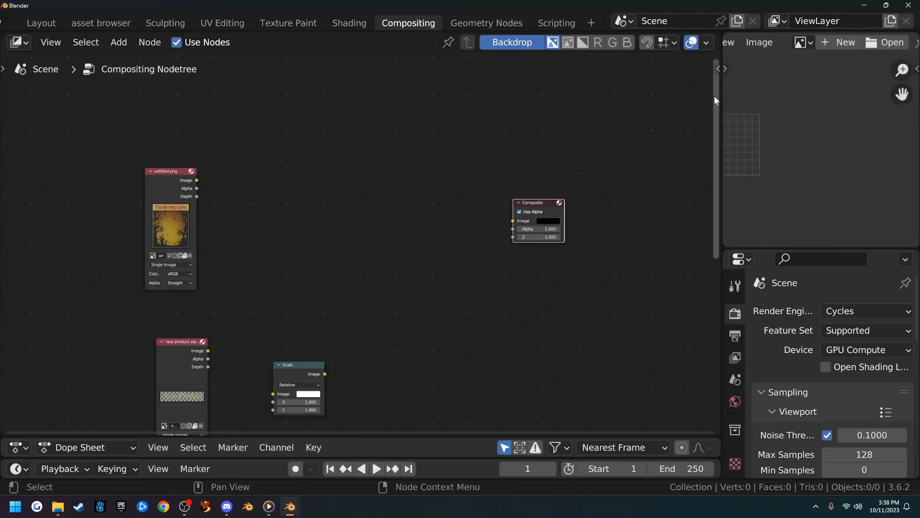
{"action": "middle_click_drag", "start_coordinate": [784, 151], "coordinate": [867, 179]}
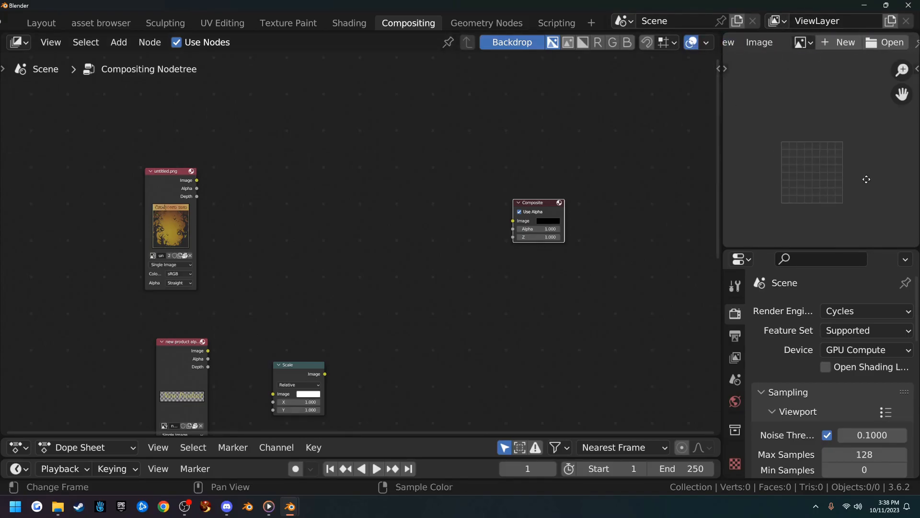
{"action": "left_click", "coordinate": [802, 42]}
{"action": "key", "text": "Up"}
{"action": "key", "text": "Up"}
{"action": "key", "text": "Up"}
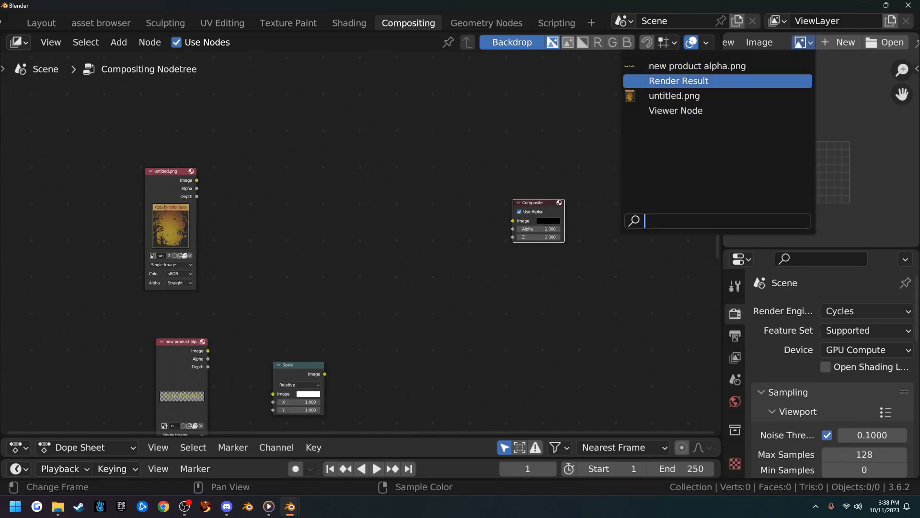
{"action": "left_click", "coordinate": [686, 82]}
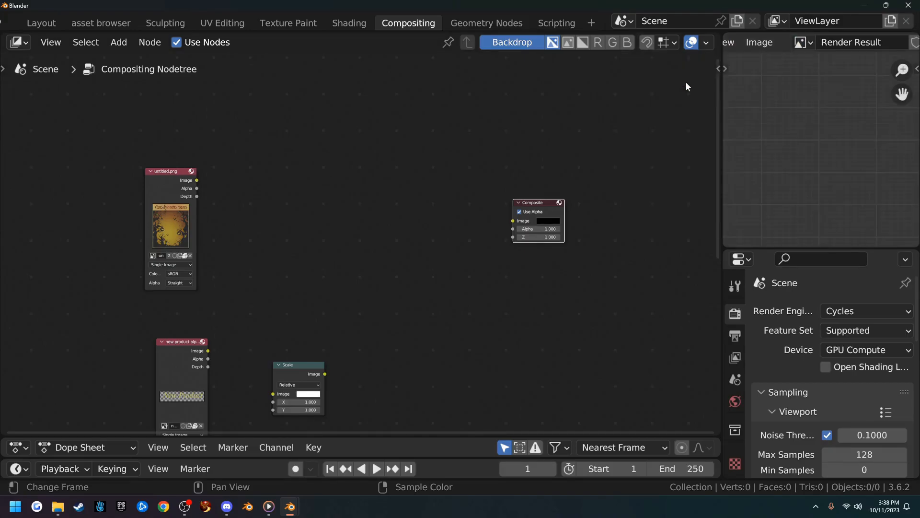
{"action": "scroll", "coordinate": [804, 138], "scroll_direction": "down", "scroll_amount": 1}
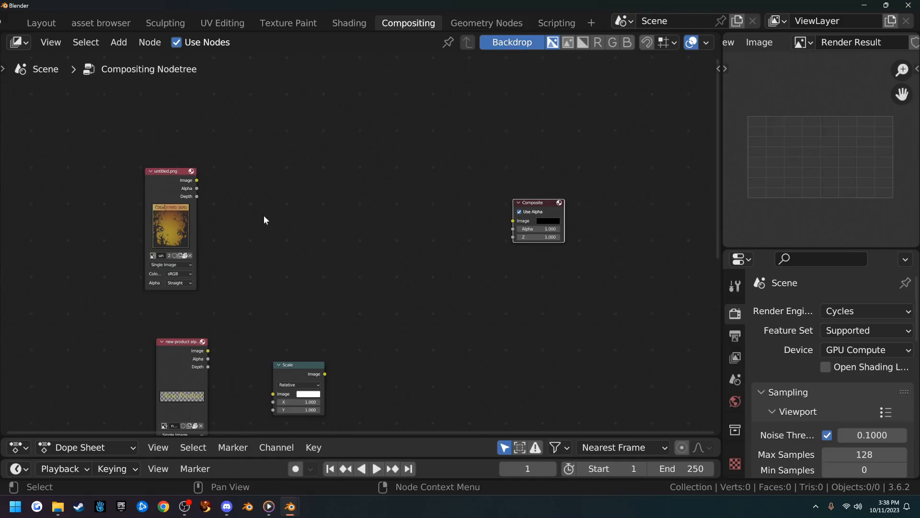
Step: Add a Viewer node below the Composite node and connect the Candycorn man untitled.png image output to it
{"action": "key", "text": "shift+a"}
{"action": "left_click", "coordinate": [418, 247]}
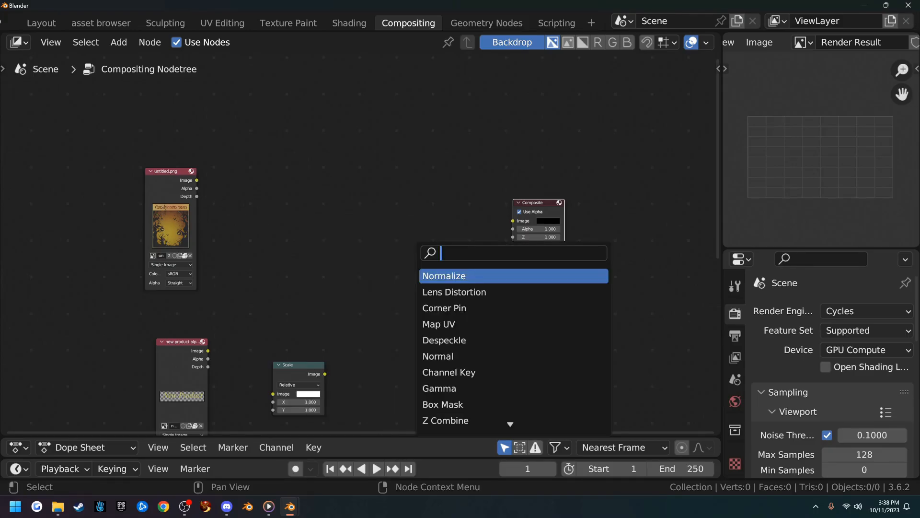
{"action": "type", "text": "viewer"}
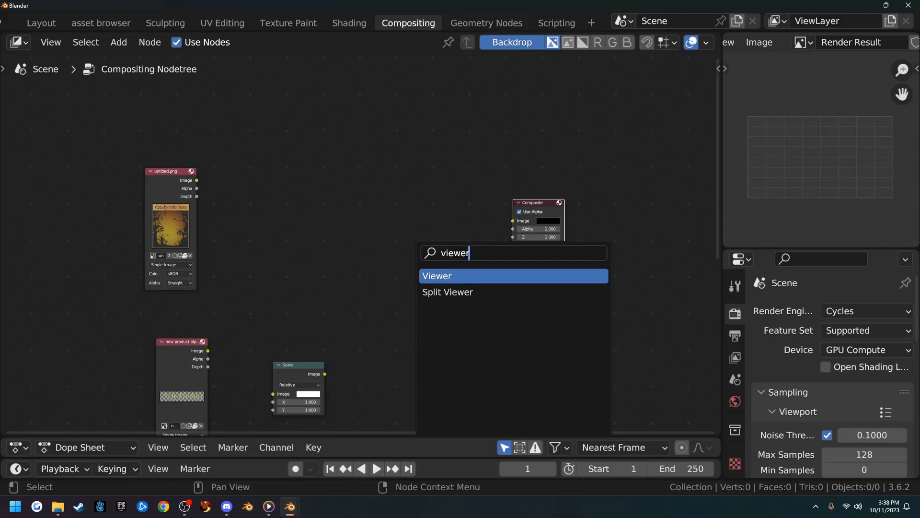
{"action": "left_click", "coordinate": [444, 276]}
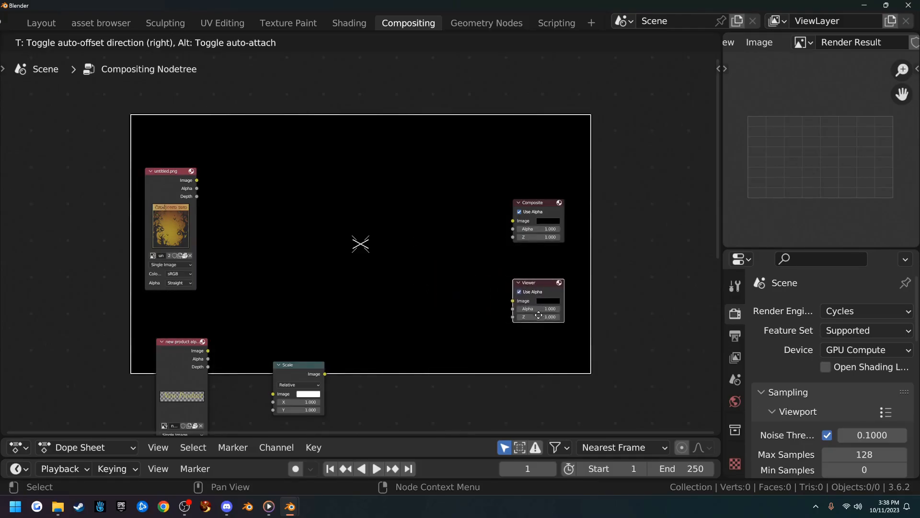
{"action": "left_click", "coordinate": [538, 314]}
{"action": "left_click_drag", "start_coordinate": [197, 180], "coordinate": [513, 300]}
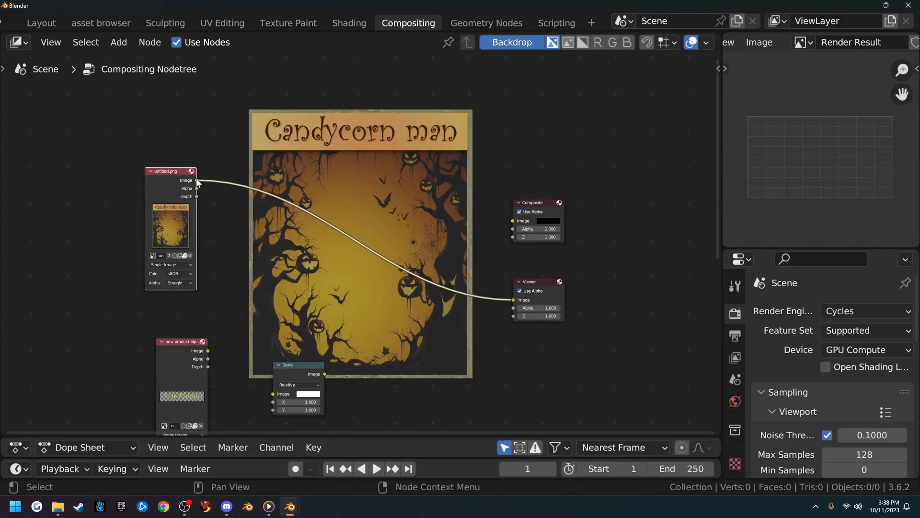
Step: Move the Composite and Viewer nodes farther from the image nodes, with Composite the more distant one
{"action": "left_click_drag", "start_coordinate": [539, 206], "coordinate": [561, 179]}
{"action": "left_click_drag", "start_coordinate": [534, 284], "coordinate": [572, 272]}
{"action": "left_click_drag", "start_coordinate": [559, 175], "coordinate": [649, 186]}
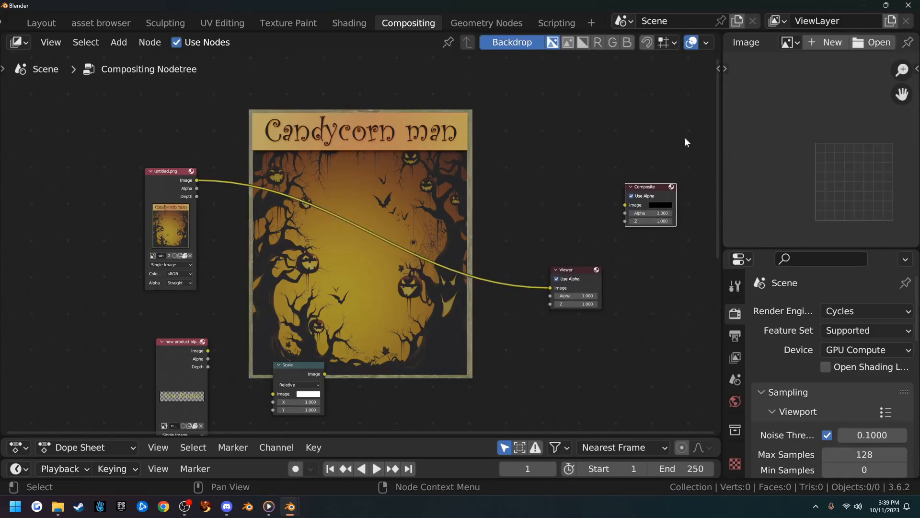
Step: Display the Viewer Node image in the Image Editor and frame it in view
{"action": "left_click", "coordinate": [789, 42]}
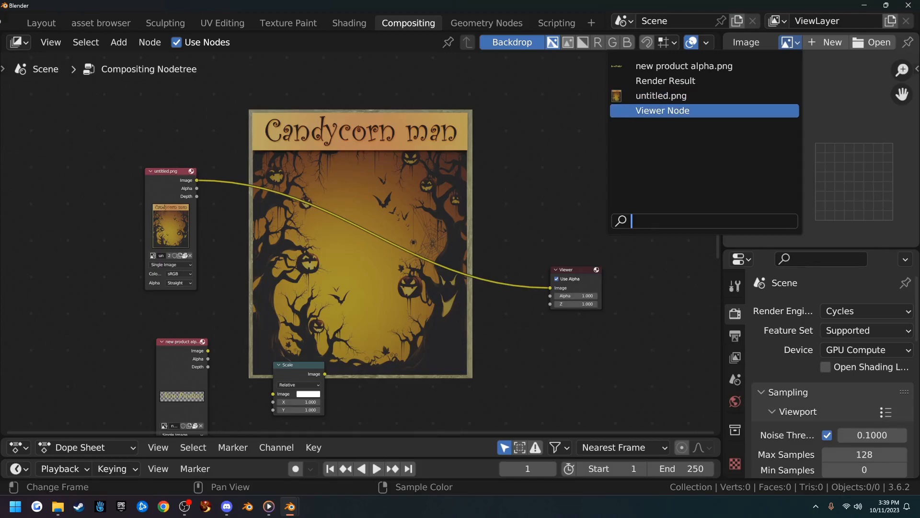
{"action": "left_click", "coordinate": [653, 111]}
{"action": "scroll", "coordinate": [787, 144], "scroll_direction": "down", "scroll_amount": 4}
{"action": "middle_click_drag", "start_coordinate": [835, 166], "coordinate": [806, 155]}
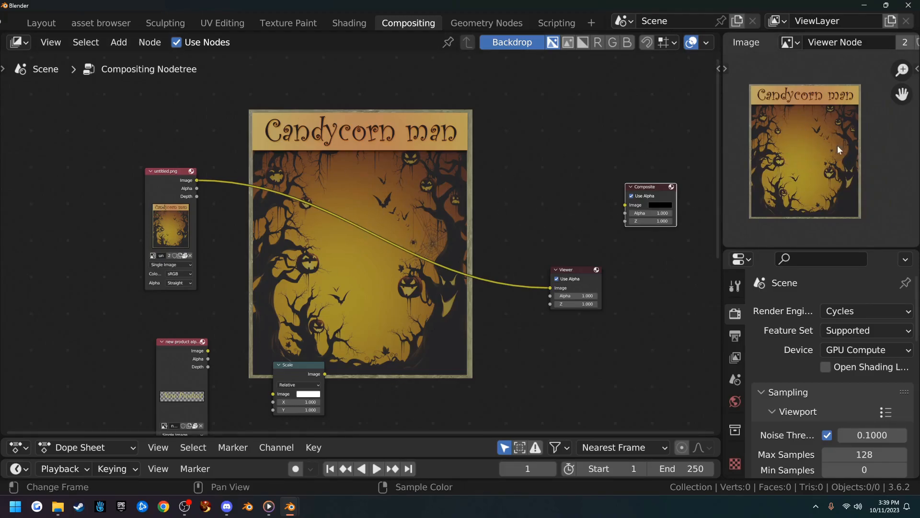
{"action": "scroll", "coordinate": [801, 169], "scroll_direction": "up", "scroll_amount": 1}
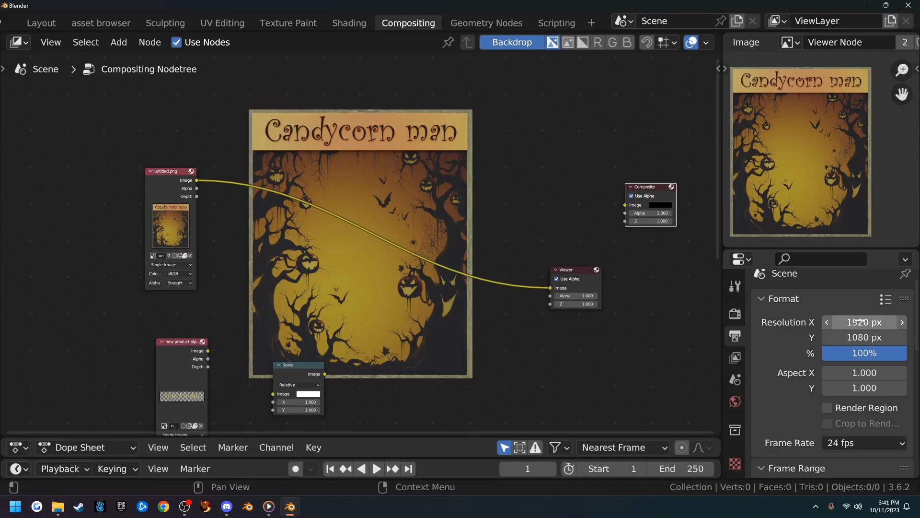
Step: Set the output resolution to 700 px in X and 525 px in Y
{"action": "left_click", "coordinate": [858, 319]}
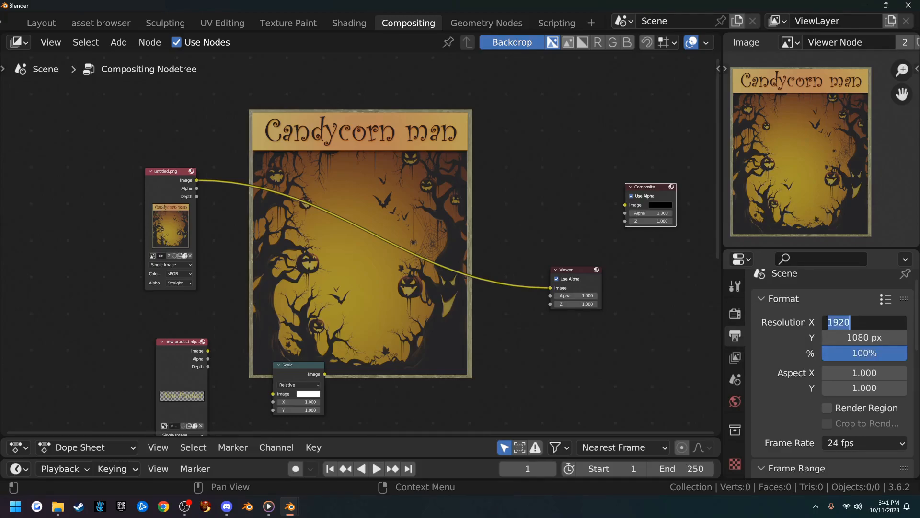
{"action": "type", "text": "700"}
{"action": "key", "text": "Return"}
{"action": "left_click", "coordinate": [852, 339]}
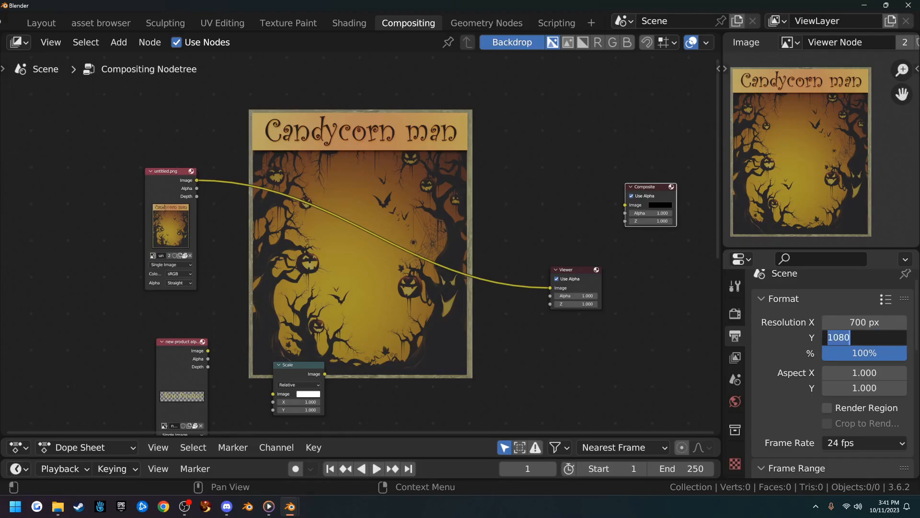
{"action": "type", "text": "525"}
{"action": "key", "text": "Return"}
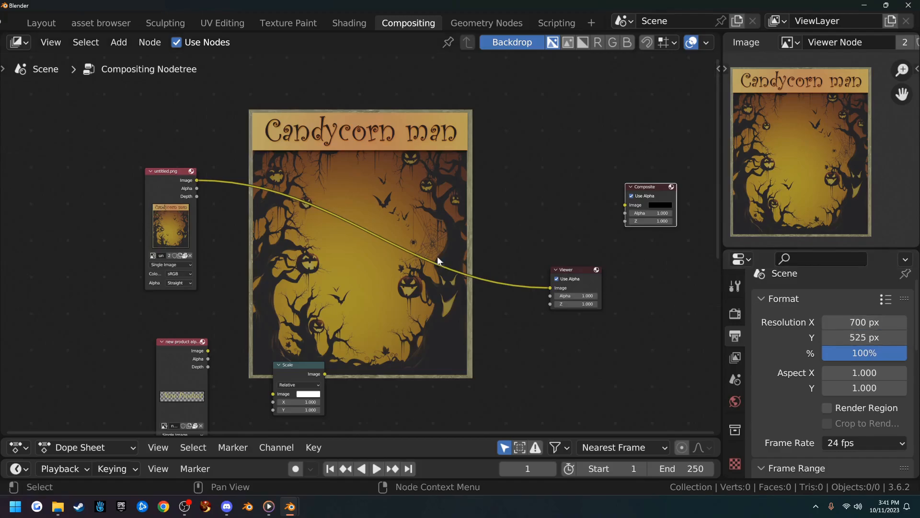
Step: Insert the Scale node between the Candycorn man image and the Viewer, and set it to Render Size with Crop
{"action": "left_click_drag", "start_coordinate": [295, 365], "coordinate": [272, 168]}
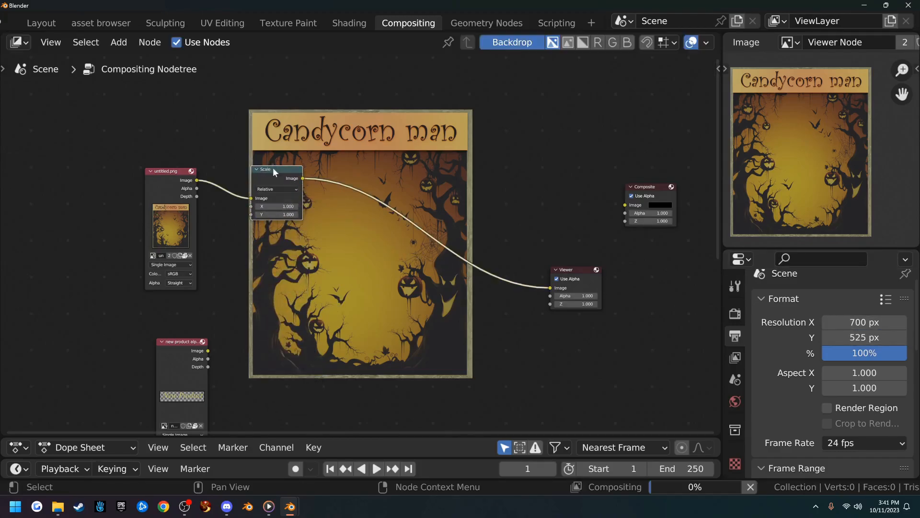
{"action": "left_click", "coordinate": [291, 191]}
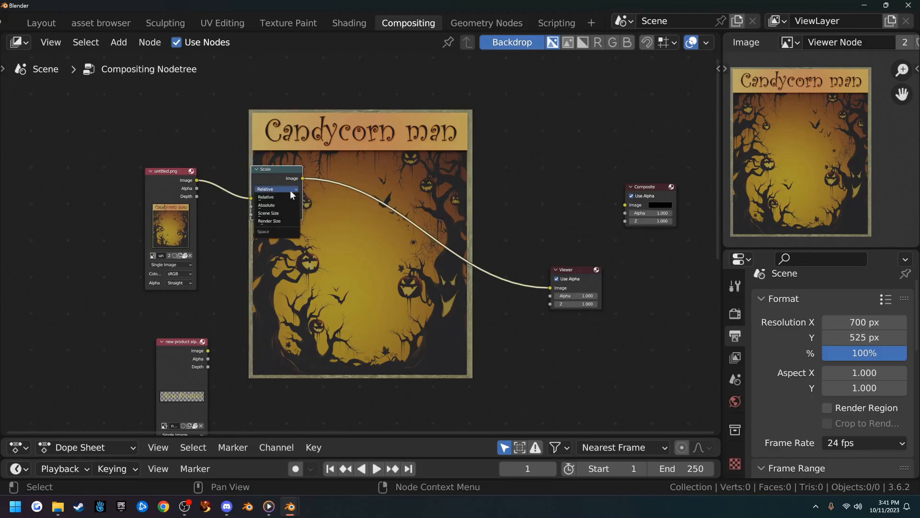
{"action": "left_click", "coordinate": [282, 218]}
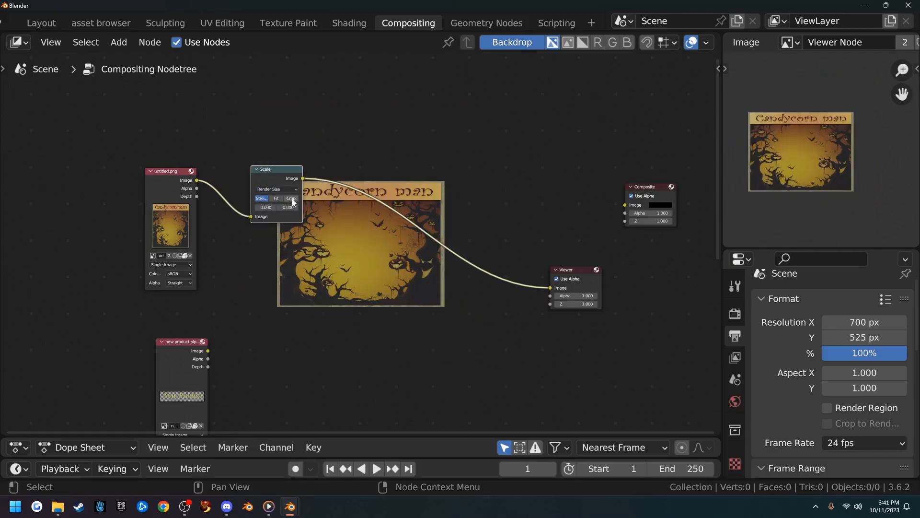
{"action": "left_click", "coordinate": [291, 198]}
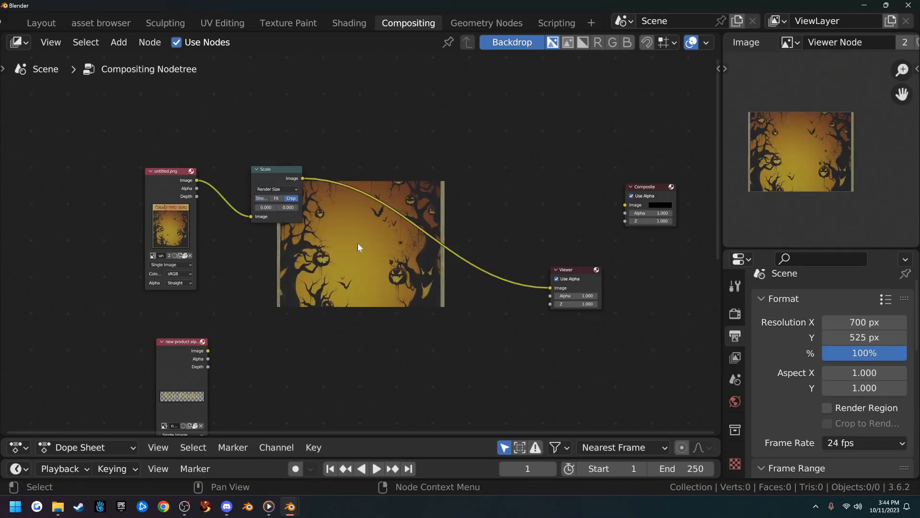
Step: Duplicate the Scale node into the link before the Viewer, and set the copy to Relative with a Y scale of 0.620
{"action": "left_click", "coordinate": [274, 178]}
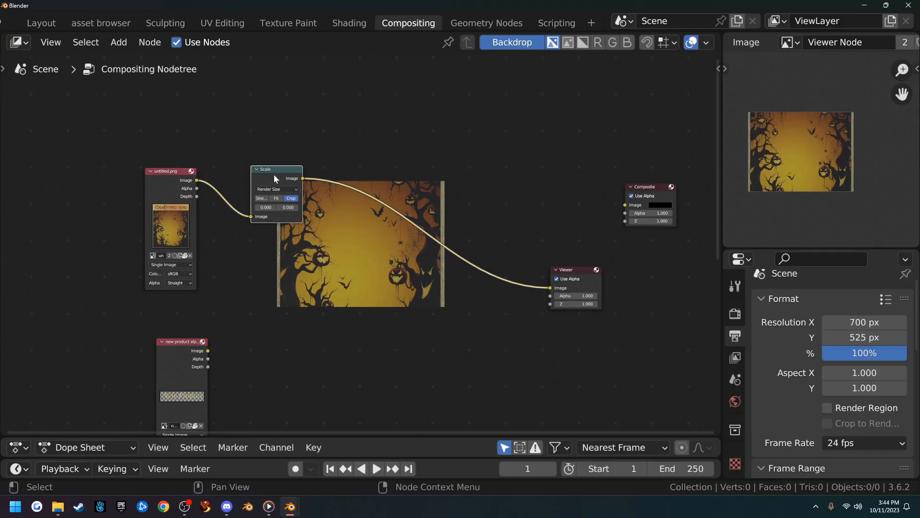
{"action": "key", "text": "shift+d"}
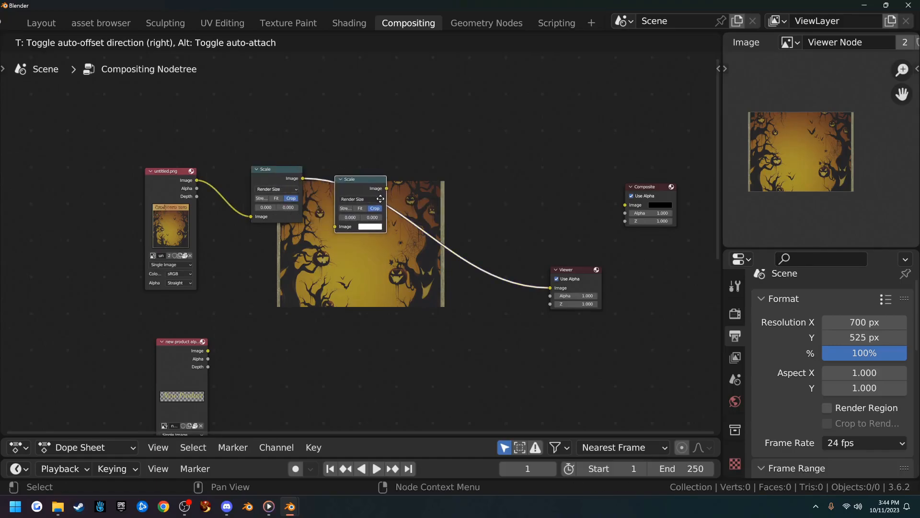
{"action": "left_click", "coordinate": [393, 223]}
{"action": "left_click", "coordinate": [389, 212]}
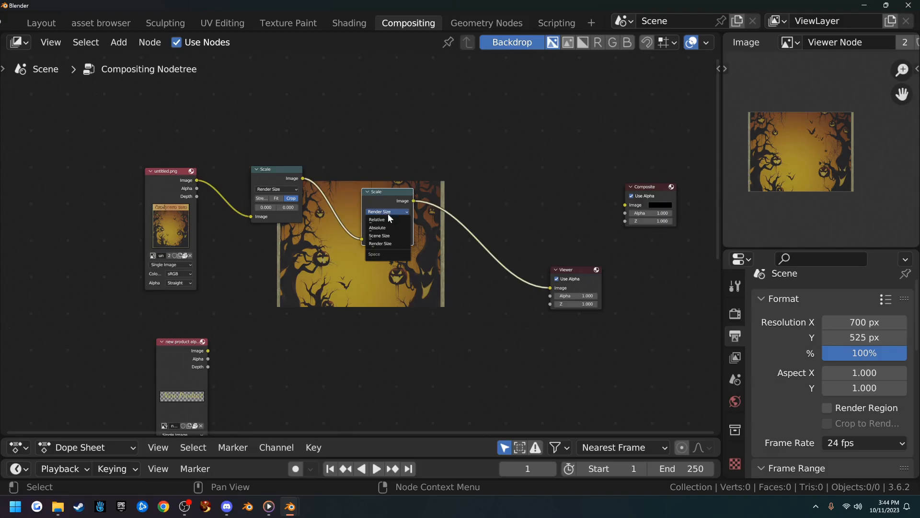
{"action": "left_click", "coordinate": [389, 219]}
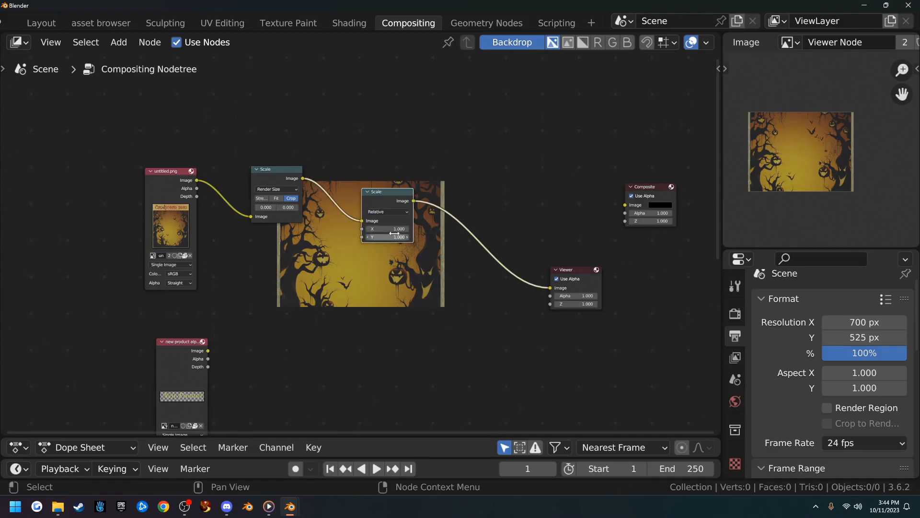
{"action": "left_click_drag", "start_coordinate": [398, 229], "coordinate": [402, 249], "text": "shift"}
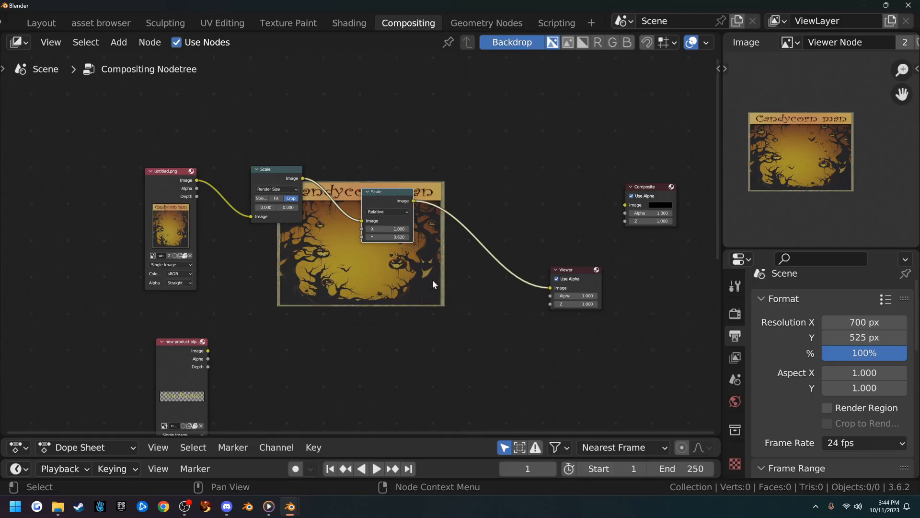
Step: Connect the Relative Scale node's output to the Composite node and render the image to check the result
{"action": "scroll", "coordinate": [382, 275], "scroll_direction": "down", "scroll_amount": 1}
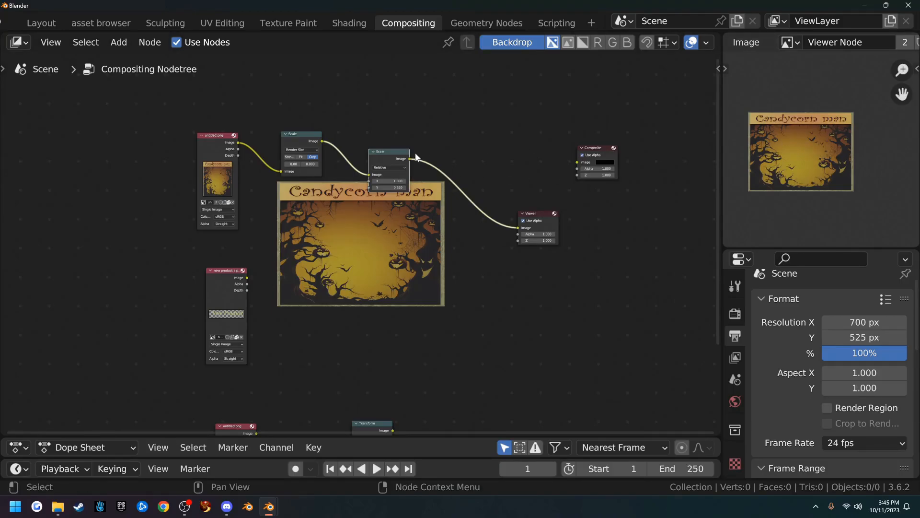
{"action": "left_click_drag", "start_coordinate": [410, 159], "coordinate": [577, 161]}
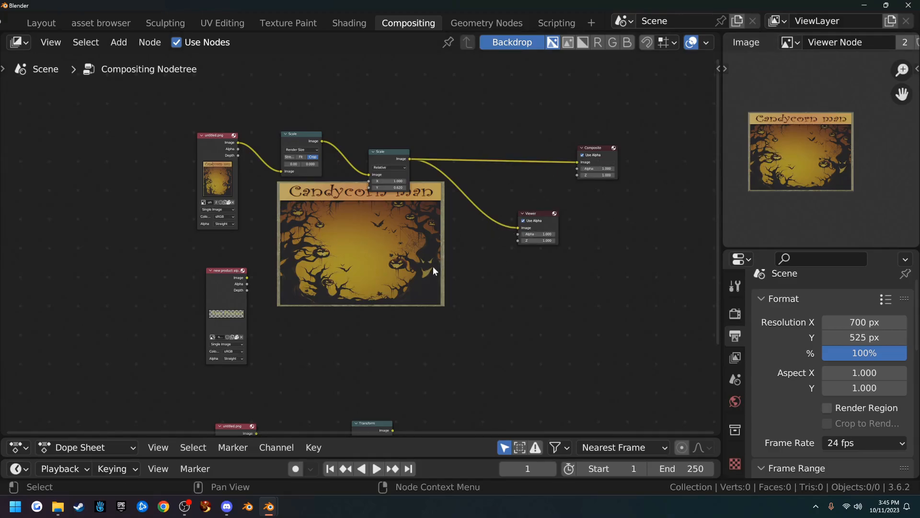
{"action": "key", "text": "F12"}
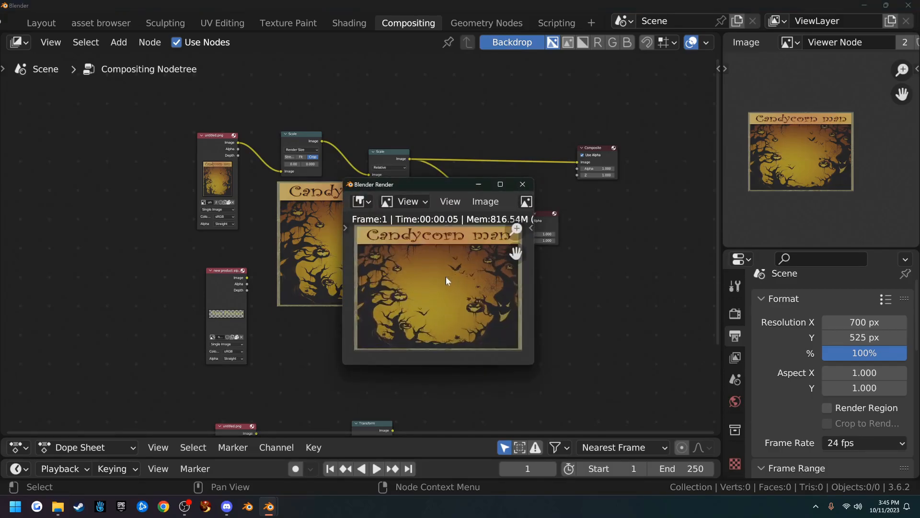
{"action": "left_click", "coordinate": [521, 188]}
Step: Duplicate both Scale nodes together and place the copies beside the new product alpha image node
{"action": "left_click_drag", "start_coordinate": [267, 116], "coordinate": [388, 244]}
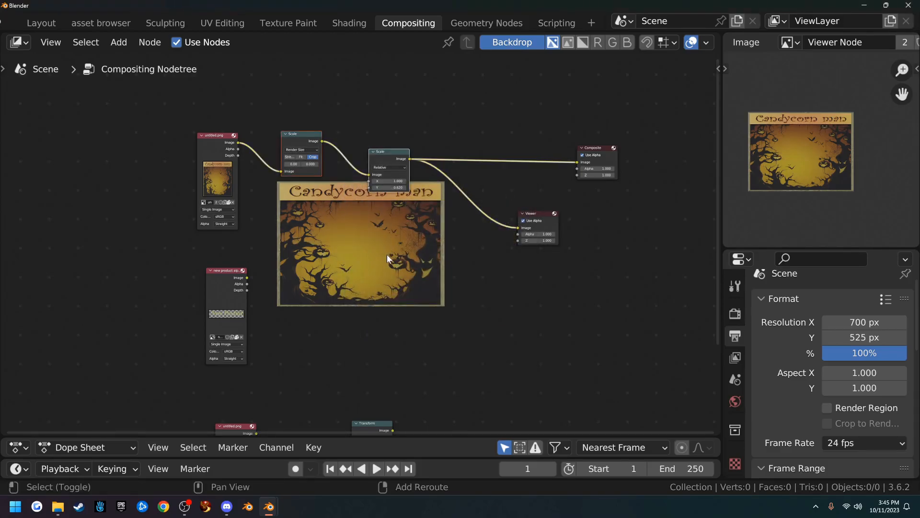
{"action": "key", "text": "shift+d"}
{"action": "left_click", "coordinate": [394, 386]}
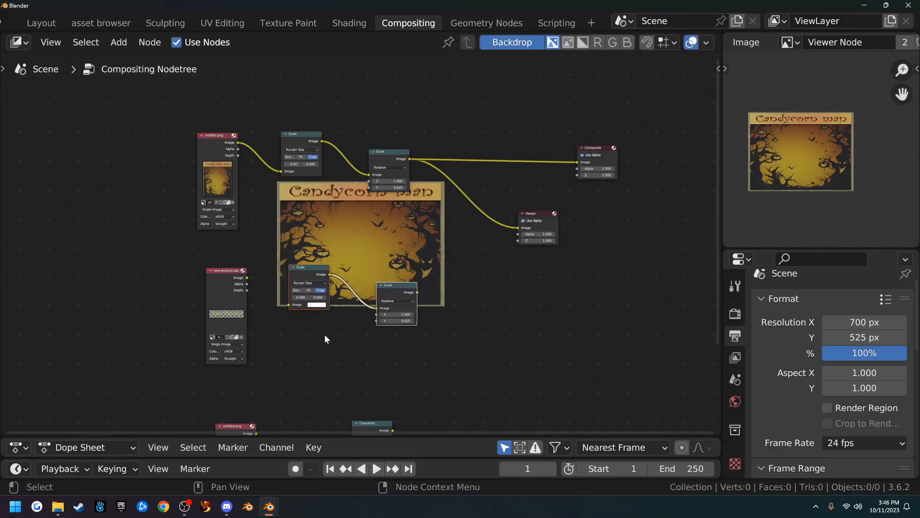
Step: Connect the new product alpha image to its Render Size Scale node and mix the two Relative Scale nodes' outputs with a Mix node
{"action": "scroll", "coordinate": [307, 335], "scroll_direction": "up", "scroll_amount": 1}
{"action": "left_click_drag", "start_coordinate": [215, 292], "coordinate": [270, 321]}
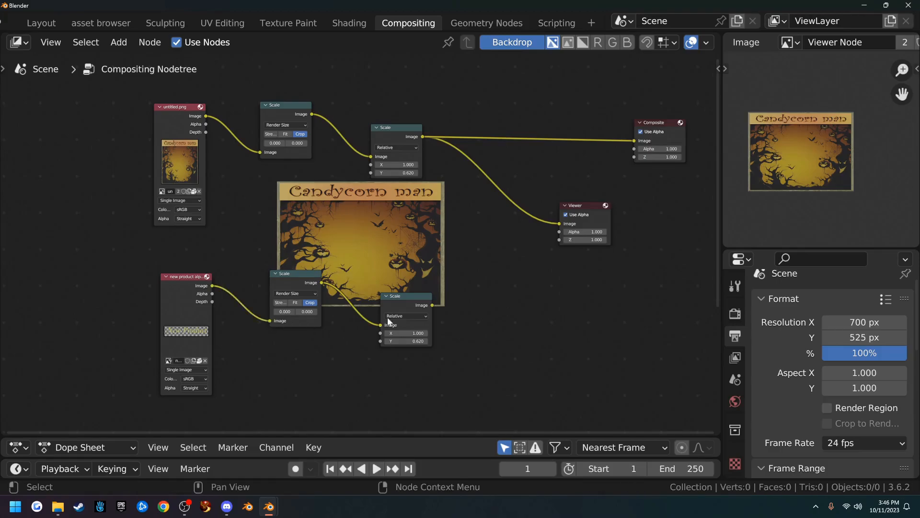
{"action": "left_click", "coordinate": [410, 298]}
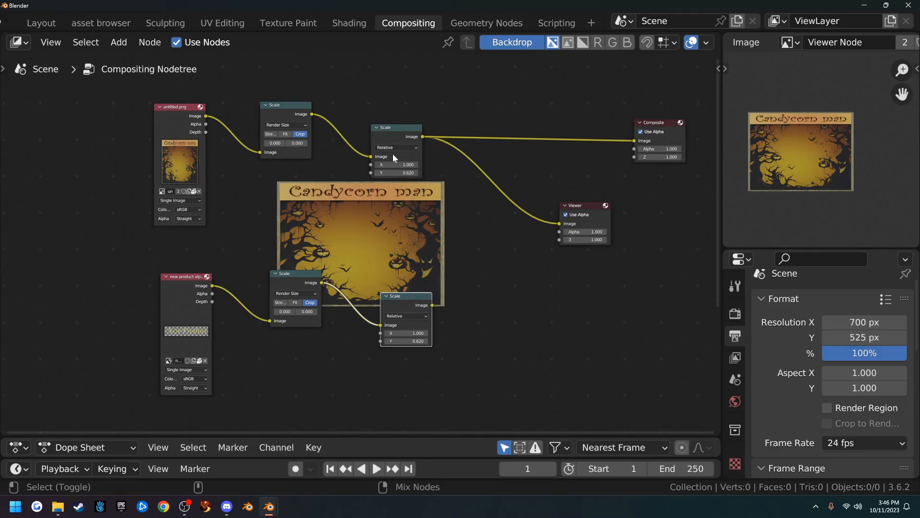
{"action": "right_click_drag", "start_coordinate": [392, 151], "coordinate": [415, 300], "text": "ctrl+shift"}
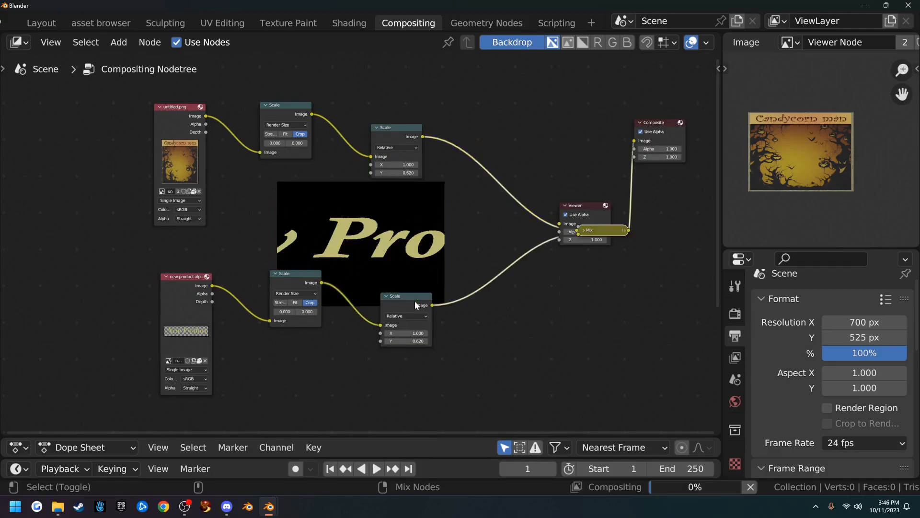
Step: Spread out the Viewer, Mix and new product Scale nodes with the Mix node expanded, and turn off the Viewer's Use Alpha
{"action": "left_click_drag", "start_coordinate": [577, 215], "coordinate": [663, 272]}
{"action": "left_click_drag", "start_coordinate": [610, 234], "coordinate": [553, 185]}
{"action": "left_click_drag", "start_coordinate": [411, 294], "coordinate": [412, 261]}
{"action": "left_click_drag", "start_coordinate": [302, 275], "coordinate": [301, 277]}
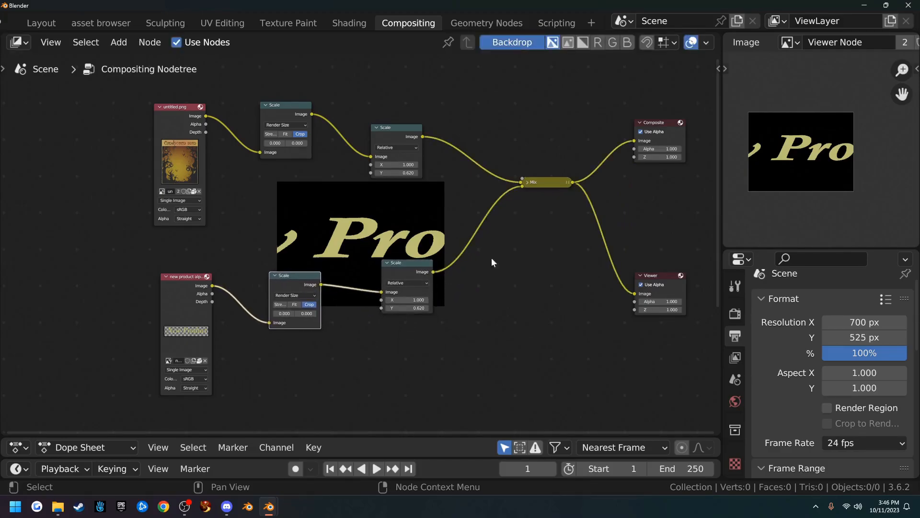
{"action": "left_click_drag", "start_coordinate": [650, 281], "coordinate": [650, 230]}
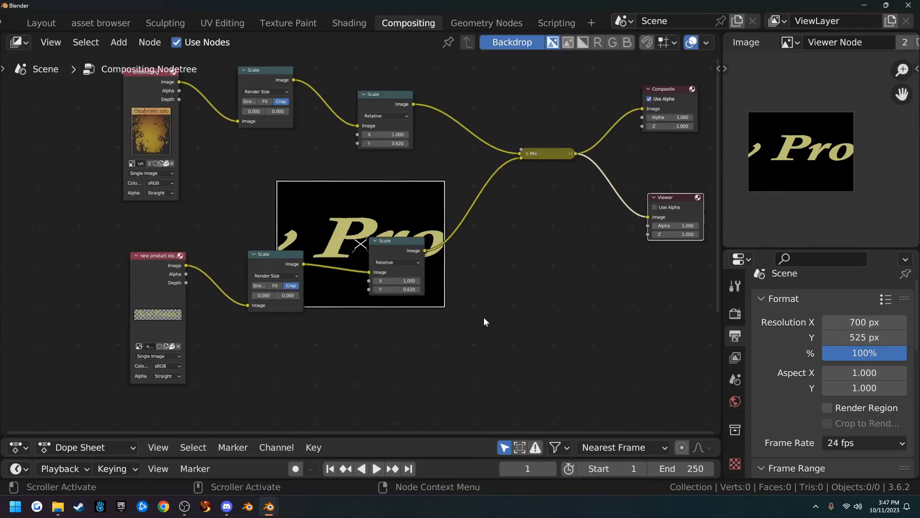
{"action": "left_click", "coordinate": [525, 152]}
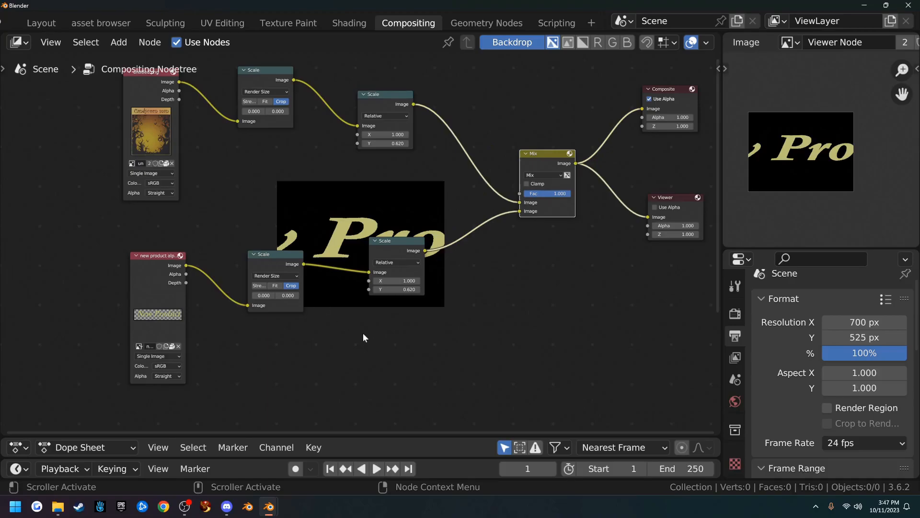
Step: Separate the new product's two Scale nodes and set its Relative Scale to X 0.240 and Y 0.300
{"action": "left_click_drag", "start_coordinate": [396, 243], "coordinate": [422, 245]}
{"action": "left_click_drag", "start_coordinate": [277, 253], "coordinate": [265, 236]}
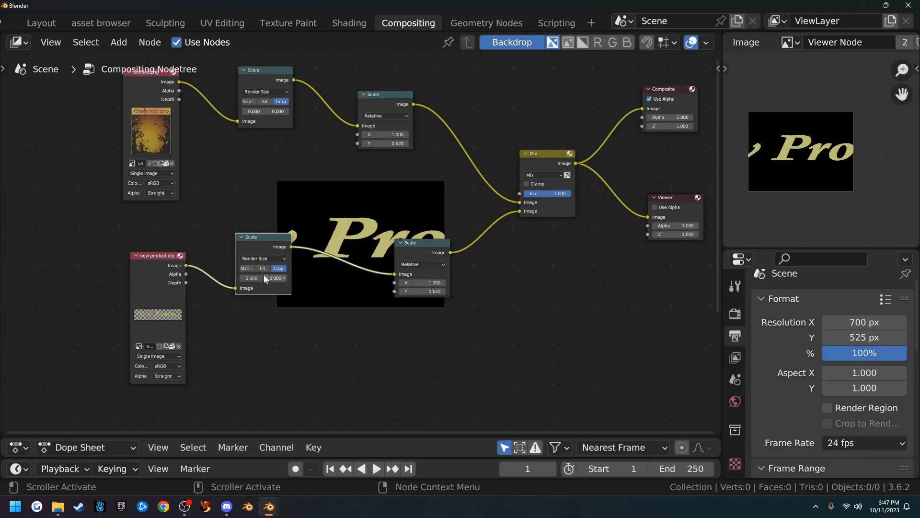
{"action": "left_click_drag", "start_coordinate": [430, 283], "coordinate": [405, 292], "text": "shift"}
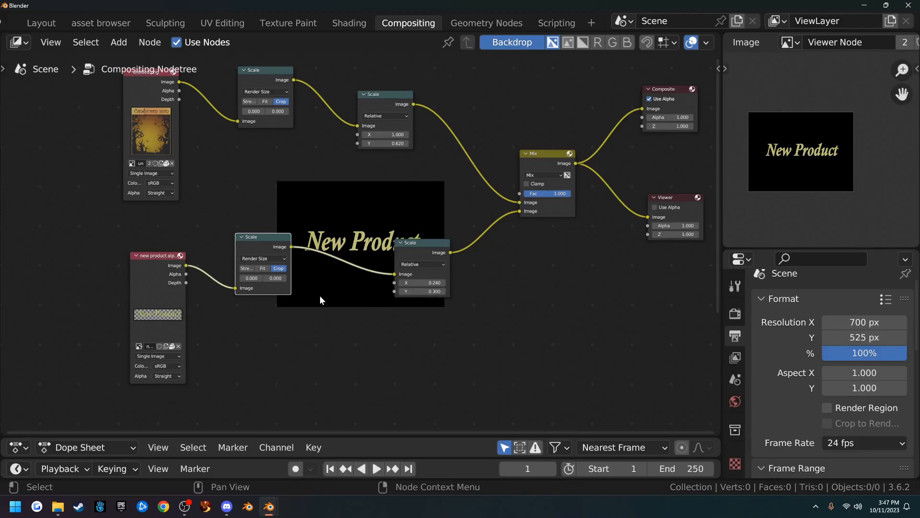
Step: Duplicate the spare Transform node and insert the copy between the new product's two Scale nodes
{"action": "scroll", "coordinate": [324, 299], "scroll_direction": "down", "scroll_amount": 4}
{"action": "scroll", "coordinate": [345, 328], "scroll_direction": "up", "scroll_amount": 1}
{"action": "middle_click_drag", "start_coordinate": [345, 332], "coordinate": [347, 299]}
{"action": "left_click", "coordinate": [358, 379]}
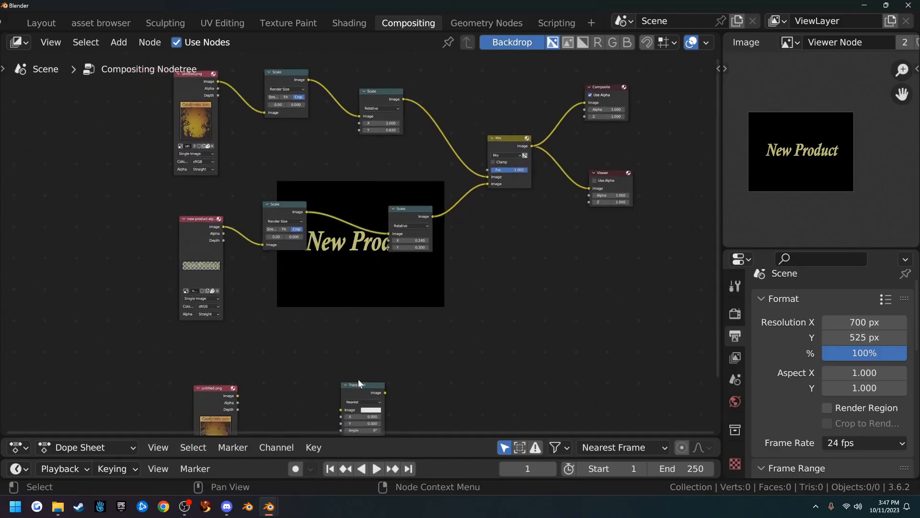
{"action": "key", "text": "shift+d"}
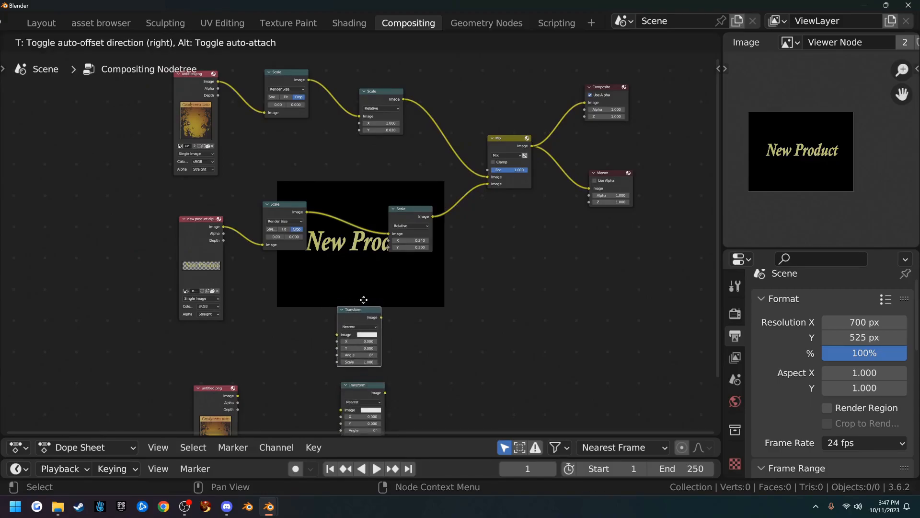
{"action": "left_click", "coordinate": [354, 194]}
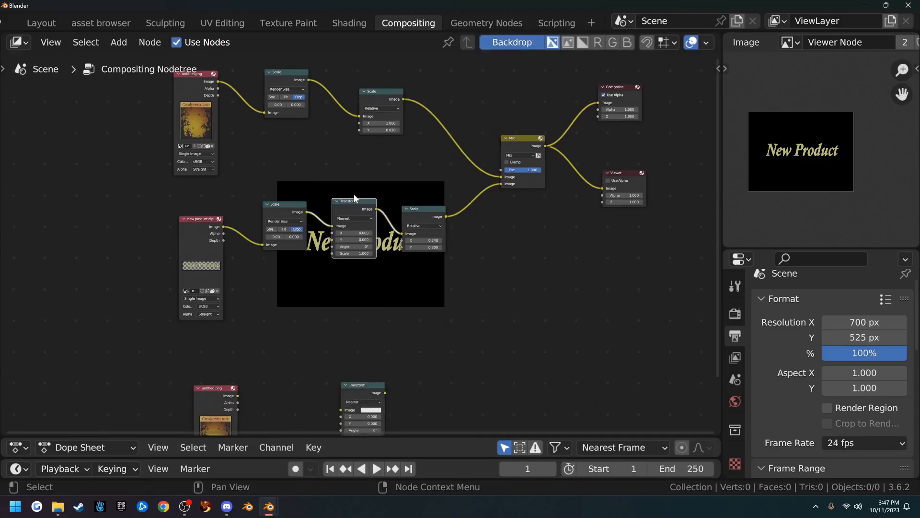
Step: Include the alpha of the second input in the Mix node so the text overlays the Candycorn man sign
{"action": "scroll", "coordinate": [396, 309], "scroll_direction": "up", "scroll_amount": 2}
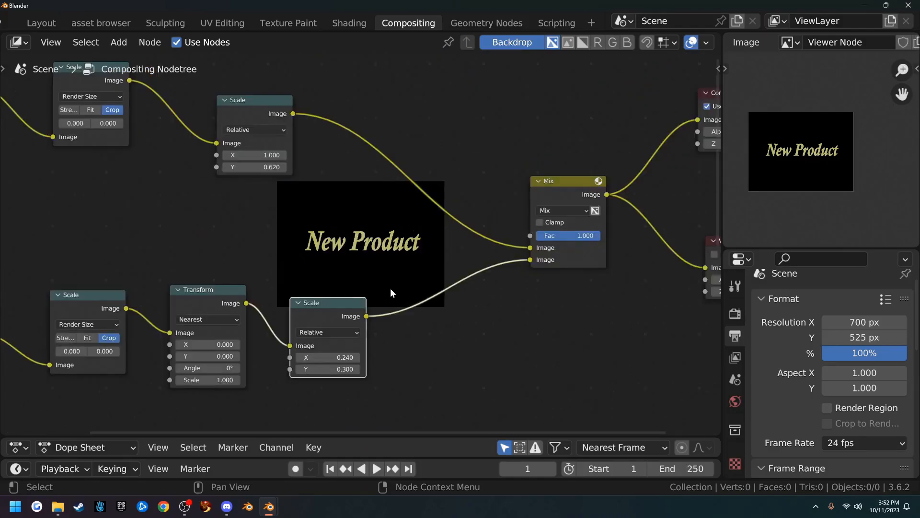
{"action": "middle_click_drag", "start_coordinate": [141, 240], "coordinate": [320, 199]}
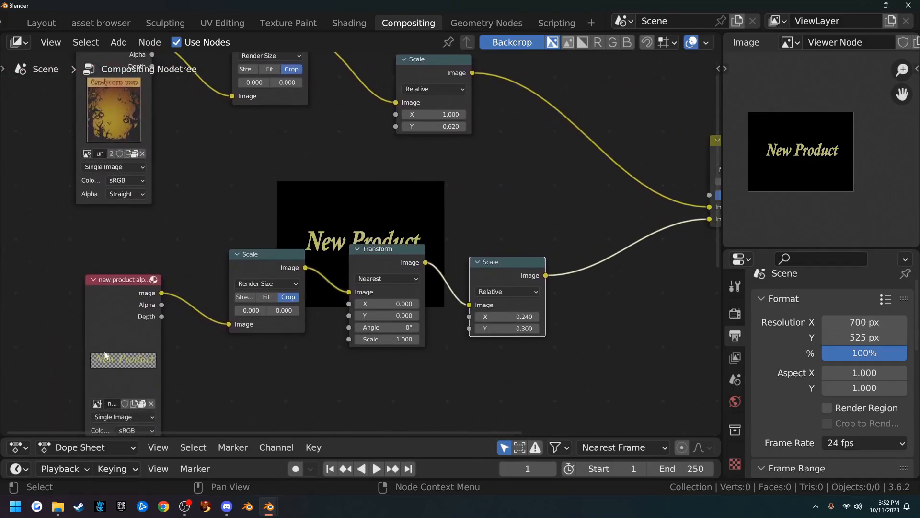
{"action": "middle_click_drag", "start_coordinate": [518, 190], "coordinate": [394, 227]}
{"action": "scroll", "coordinate": [407, 218], "scroll_direction": "down", "scroll_amount": 4}
{"action": "middle_click_drag", "start_coordinate": [508, 210], "coordinate": [411, 217]}
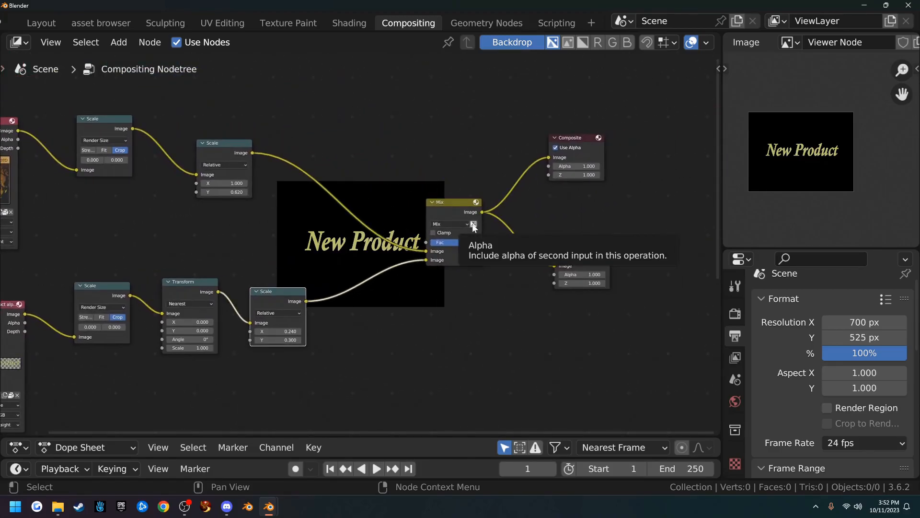
{"action": "left_click", "coordinate": [474, 223]}
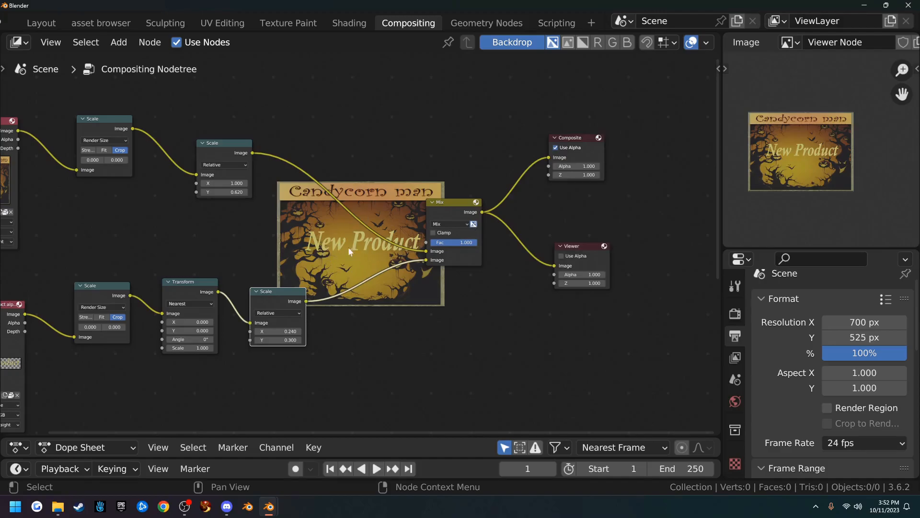
Step: Set the new product Render Size Scale node's offset to X -0.40 and Y 0.020
{"action": "middle_click_drag", "start_coordinate": [220, 357], "coordinate": [355, 326]}
{"action": "scroll", "coordinate": [356, 322], "scroll_direction": "up", "scroll_amount": 2}
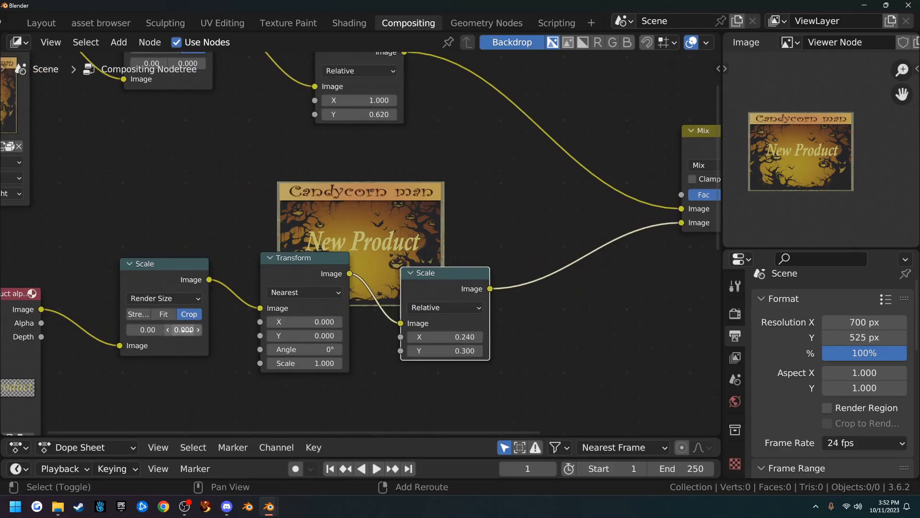
{"action": "left_click_drag", "start_coordinate": [148, 329], "coordinate": [129, 330]}
{"action": "mouse_move", "coordinate": [184, 330]}
{"action": "left_mouse_down"}
{"action": "mouse_move", "coordinate": [172, 330]}
{"action": "mouse_move", "coordinate": [185, 330]}
{"action": "left_mouse_up"}
Step: Rotate the new product text to 33.8° in its Transform node and set its Relative Scale to X 0.130 and Y 0.160
{"action": "left_click_drag", "start_coordinate": [316, 350], "coordinate": [371, 350]}
{"action": "middle_click_drag", "start_coordinate": [303, 260], "coordinate": [238, 285]}
{"action": "left_click_drag", "start_coordinate": [383, 358], "coordinate": [363, 376]}
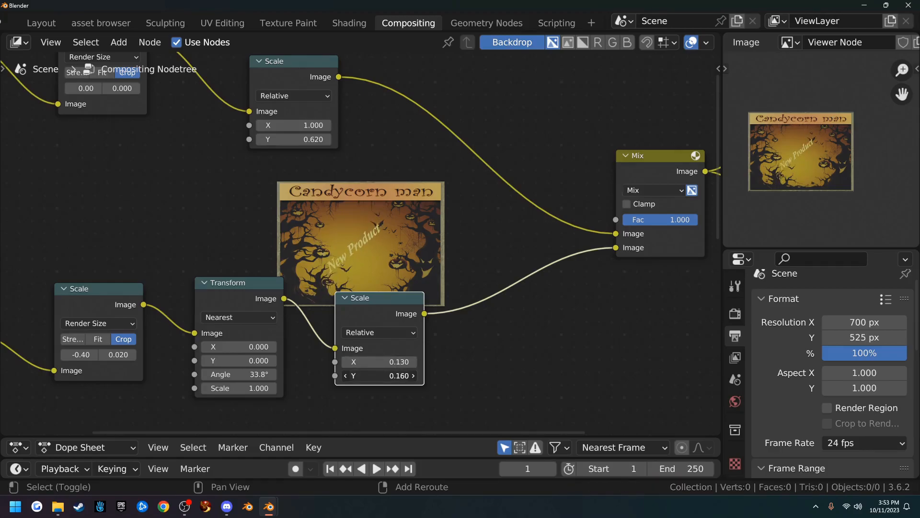
Step: Set the Y scale of the new product's Relative Scale node to 0.130
{"action": "left_click", "coordinate": [393, 375]}
{"action": "type", "text": "130"}
{"action": "key", "text": "Return"}
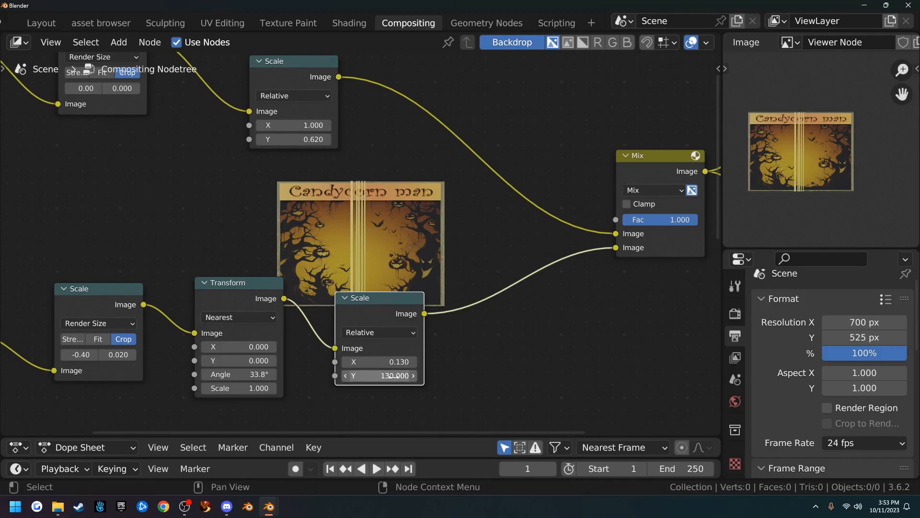
{"action": "key", "text": "KP_Decimal"}
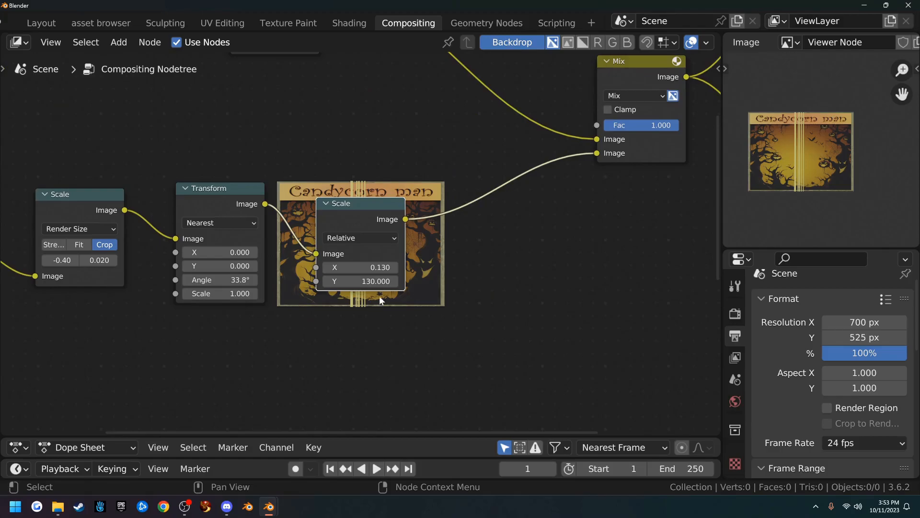
{"action": "left_click", "coordinate": [365, 281]}
{"action": "type", "text": "3"}
{"action": "key", "text": "Return"}
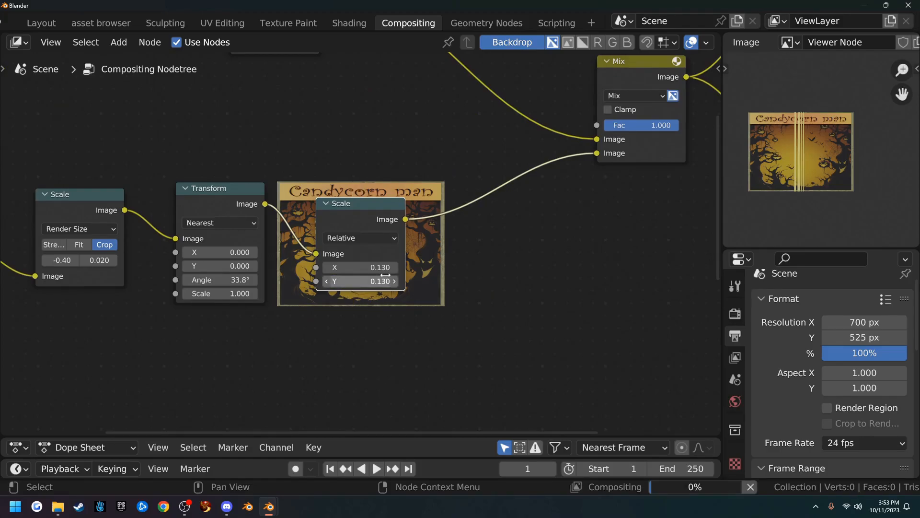
Step: Reposition the new product text with a Render Size offset of X -0.84 and Y 1.680, and set its Relative Scale to 0.170 on both axes
{"action": "left_click_drag", "start_coordinate": [370, 205], "coordinate": [377, 311]}
{"action": "left_click_drag", "start_coordinate": [61, 260], "coordinate": [31, 260]}
{"action": "left_click_drag", "start_coordinate": [99, 260], "coordinate": [50, 263]}
{"action": "left_click_drag", "start_coordinate": [382, 374], "coordinate": [382, 386]}
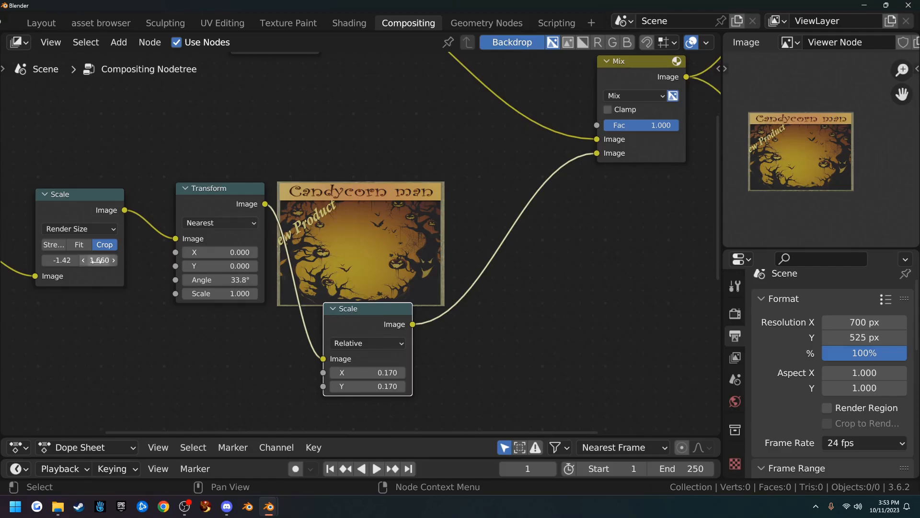
{"action": "mouse_move", "coordinate": [86, 259]}
{"action": "left_mouse_down"}
{"action": "mouse_move", "coordinate": [67, 260]}
{"action": "mouse_move", "coordinate": [88, 260]}
{"action": "left_mouse_up"}
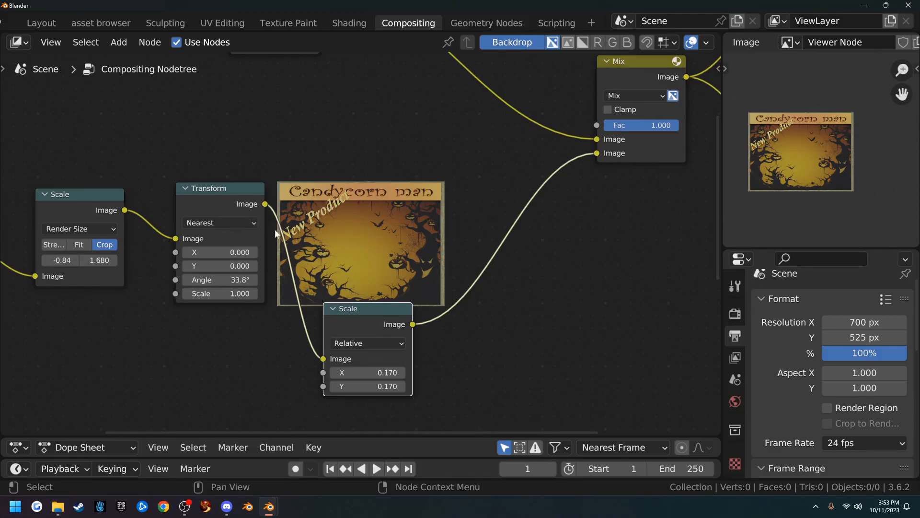
Step: Render the image to check the new product text over the sign, and close the render window
{"action": "scroll", "coordinate": [353, 230], "scroll_direction": "down", "scroll_amount": 4}
{"action": "mouse_move", "coordinate": [446, 213]}
{"action": "middle_mouse_down"}
{"action": "mouse_move", "coordinate": [458, 206]}
{"action": "mouse_move", "coordinate": [436, 212]}
{"action": "middle_mouse_up"}
{"action": "key", "text": "F12"}
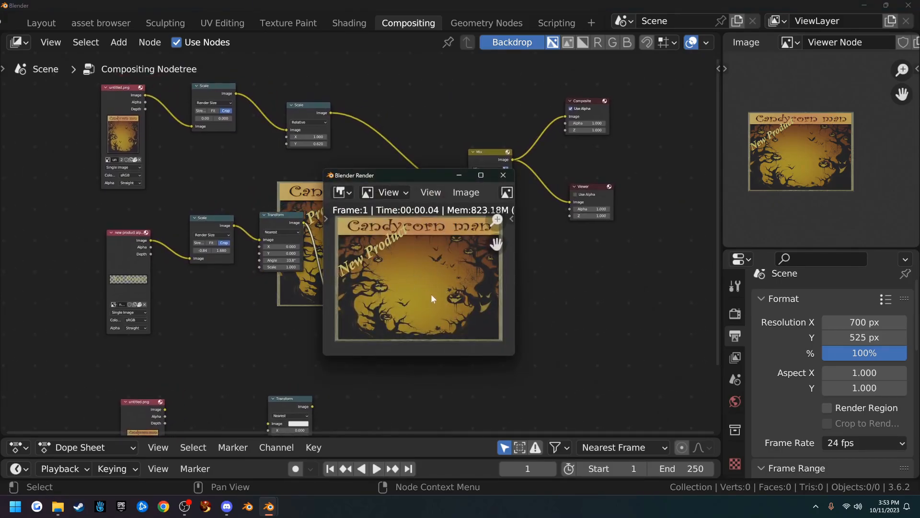
{"action": "left_click", "coordinate": [503, 175]}
Step: Duplicate the Candycorn man's Render Size and Relative Scale nodes and place the copies before and after the spare Transform node
{"action": "scroll", "coordinate": [278, 305], "scroll_direction": "down", "scroll_amount": 1}
{"action": "middle_click_drag", "start_coordinate": [278, 305], "coordinate": [308, 275]}
{"action": "mouse_move", "coordinate": [322, 331]}
{"action": "left_mouse_down"}
{"action": "mouse_move", "coordinate": [338, 329]}
{"action": "mouse_move", "coordinate": [320, 329]}
{"action": "left_mouse_up"}
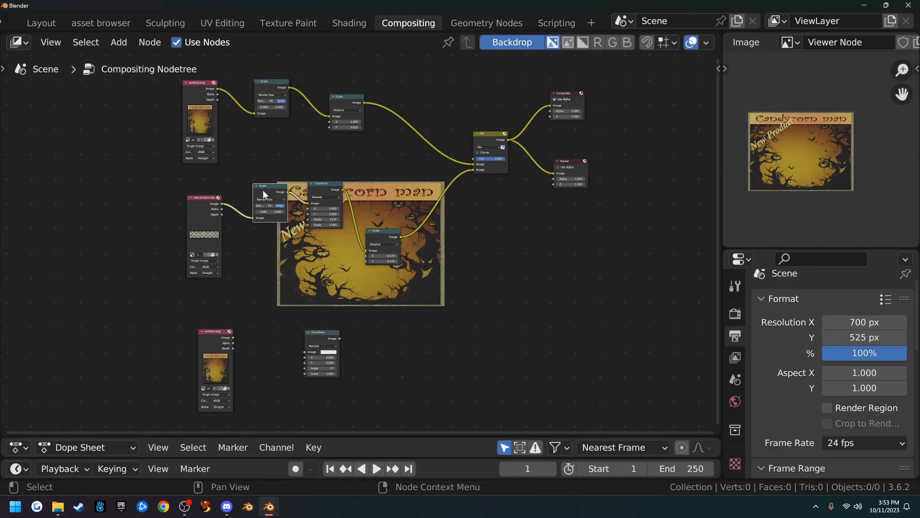
{"action": "left_click", "coordinate": [274, 84]}
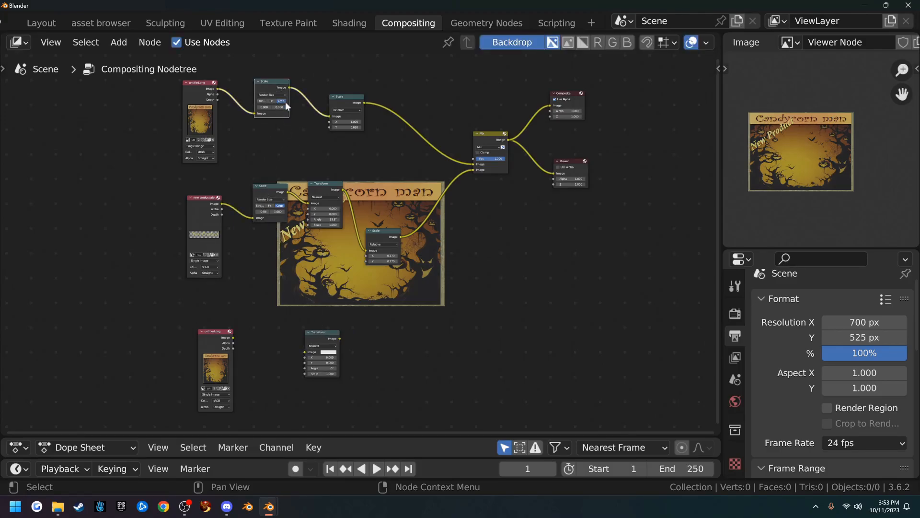
{"action": "key", "text": "shift+d"}
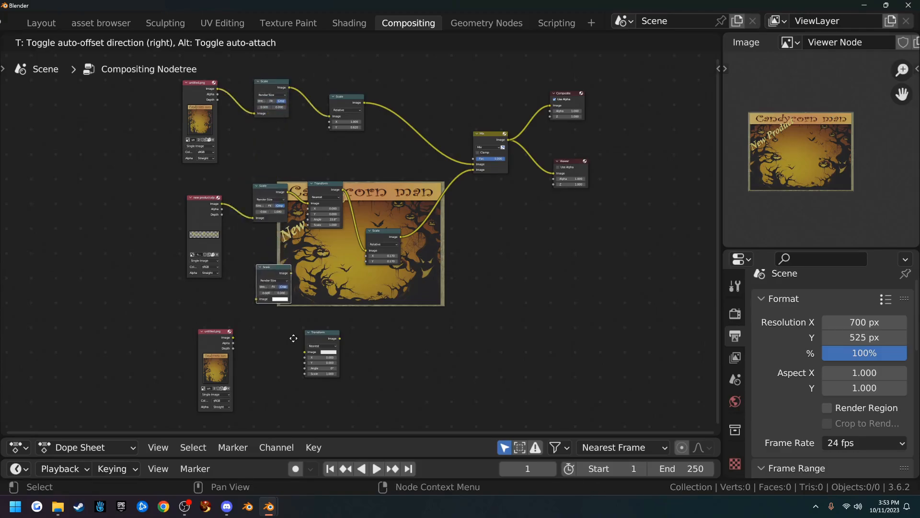
{"action": "left_click", "coordinate": [286, 400]}
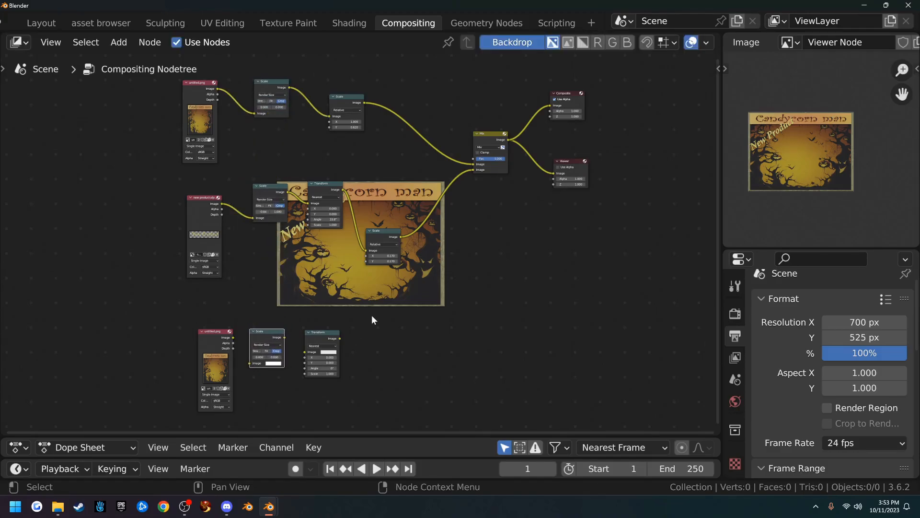
{"action": "left_click", "coordinate": [355, 101]}
{"action": "key", "text": "shift+d"}
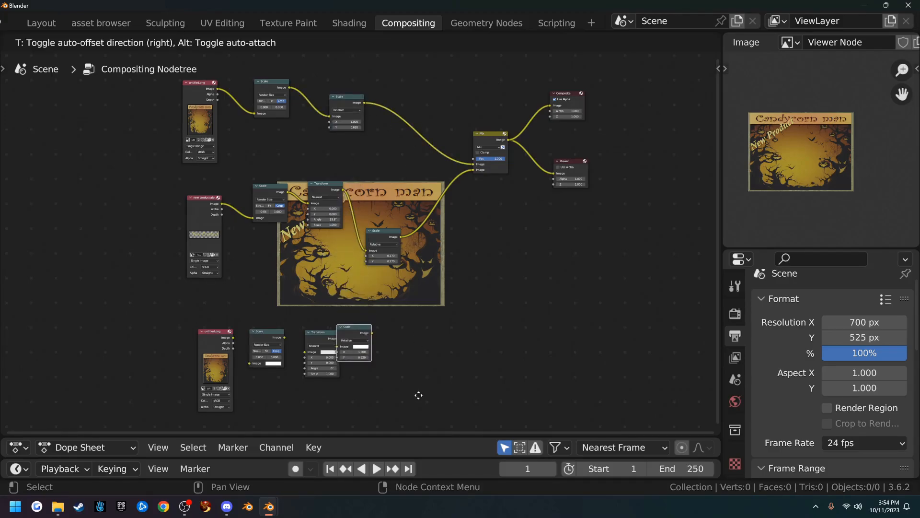
{"action": "left_click", "coordinate": [448, 399]}
Step: Link the Render Size Scale, Transform and Relative Scale nodes into a third chain, and delete the duplicate Candycorn man image node
{"action": "left_click_drag", "start_coordinate": [284, 337], "coordinate": [366, 351]}
{"action": "left_click_drag", "start_coordinate": [233, 337], "coordinate": [250, 363]}
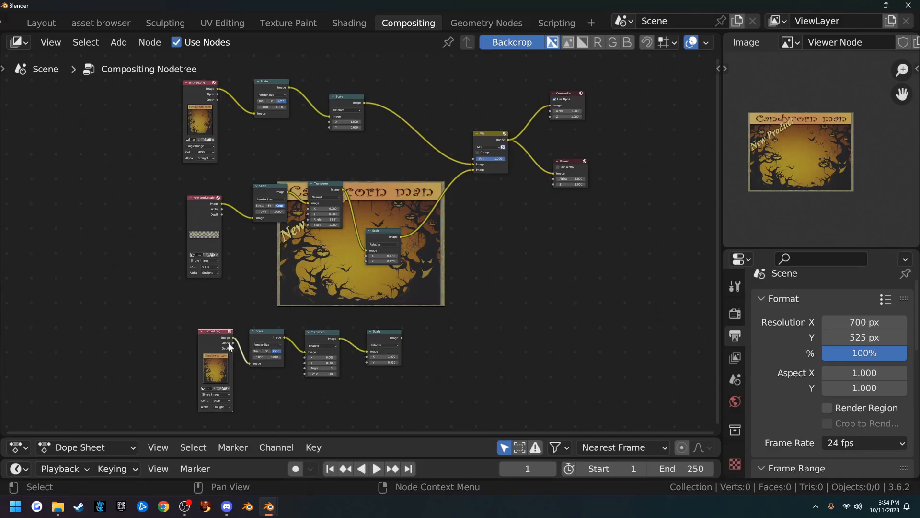
{"action": "left_click_drag", "start_coordinate": [209, 335], "coordinate": [175, 321]}
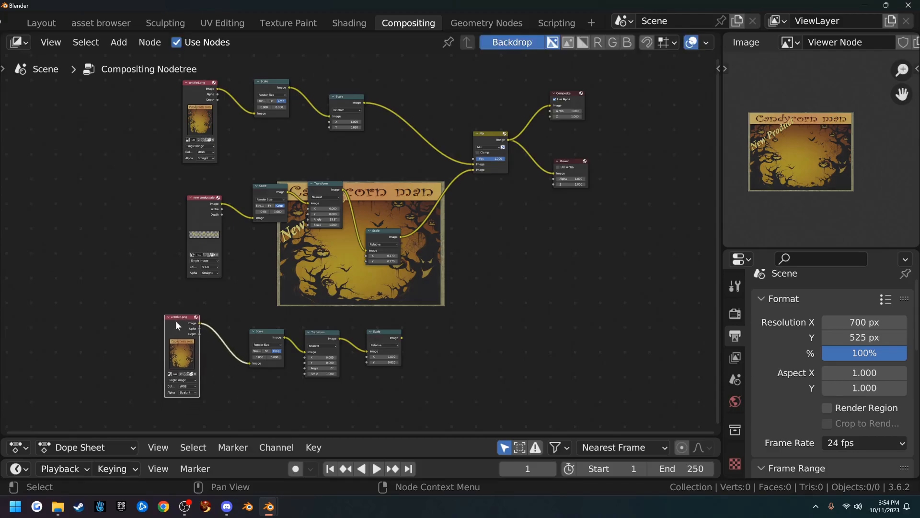
{"action": "key", "text": "x"}
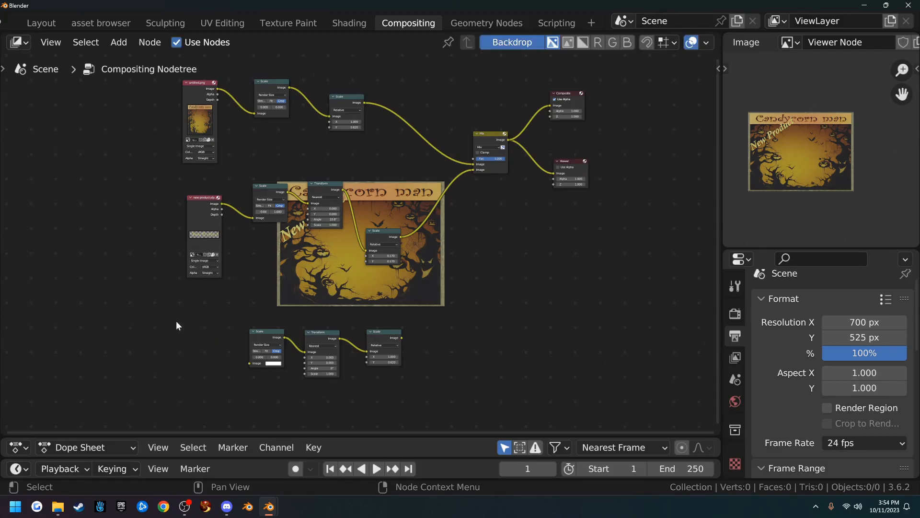
Step: Bring the alpha teapot image from the desktop into the node editor and connect it to the third chain's Render Size Scale node
{"action": "double_click", "coordinate": [352, 4]}
{"action": "left_click_drag", "start_coordinate": [25, 235], "coordinate": [316, 346]}
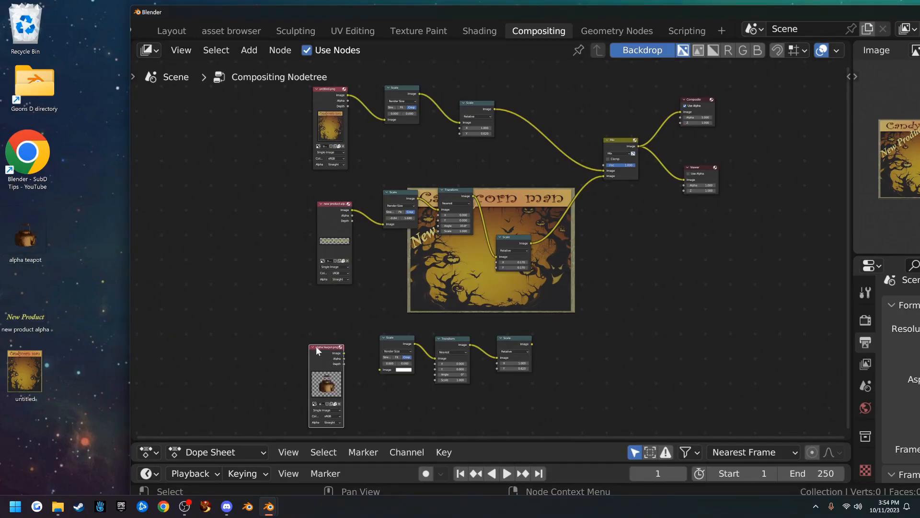
{"action": "double_click", "coordinate": [496, 7]}
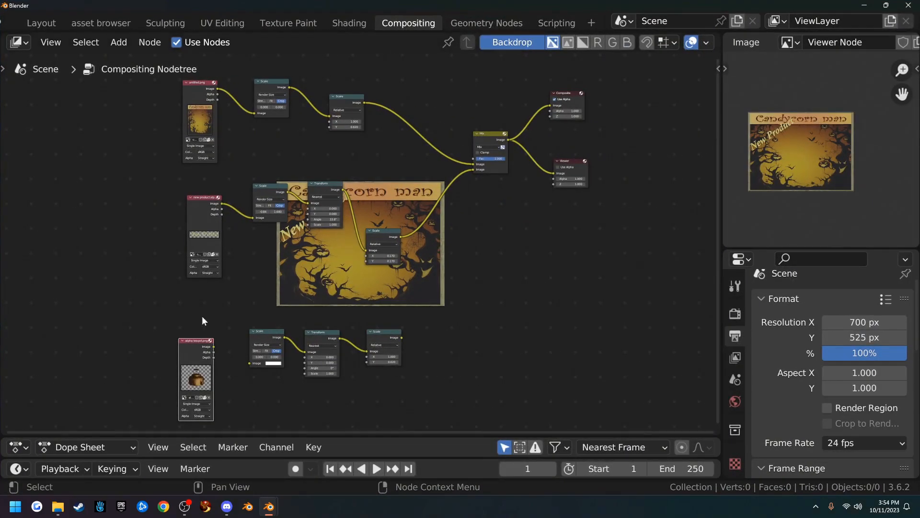
{"action": "left_click_drag", "start_coordinate": [214, 346], "coordinate": [250, 363]}
Step: Mix the existing Mix node's output with the teapot's Relative Scale output, and make room by moving the Composite and Viewer nodes past the expanded new Mix node
{"action": "right_click_drag", "start_coordinate": [491, 135], "coordinate": [397, 334], "text": "ctrl+shift"}
{"action": "left_click", "coordinate": [559, 92]}
{"action": "left_click", "coordinate": [585, 162], "text": "shift"}
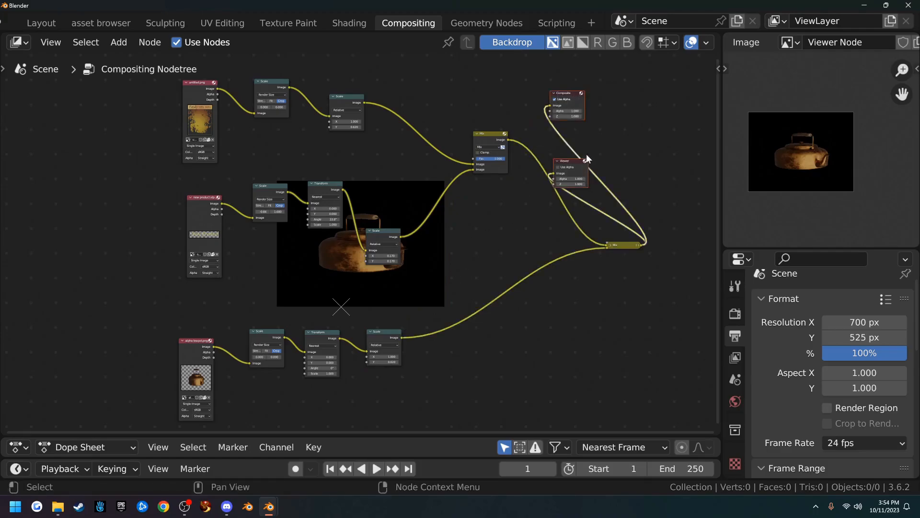
{"action": "left_click_drag", "start_coordinate": [573, 94], "coordinate": [689, 157]}
{"action": "left_click", "coordinate": [610, 245]}
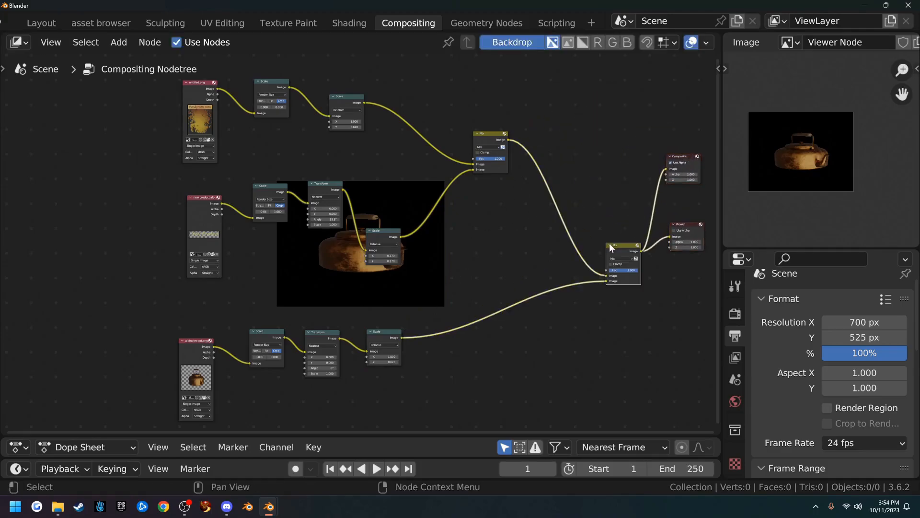
Step: Turn on the alpha option of the Mix node that overlays the teapot on the sign
{"action": "middle_click_drag", "start_coordinate": [572, 257], "coordinate": [455, 265]}
{"action": "scroll", "coordinate": [447, 266], "scroll_direction": "up", "scroll_amount": 3}
{"action": "left_click", "coordinate": [596, 244]}
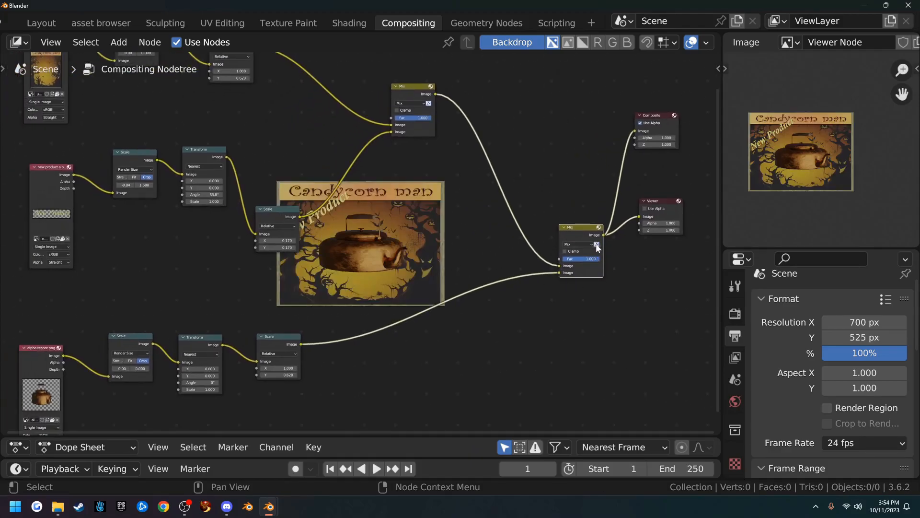
{"action": "scroll", "coordinate": [599, 248], "scroll_direction": "up", "scroll_amount": 4}
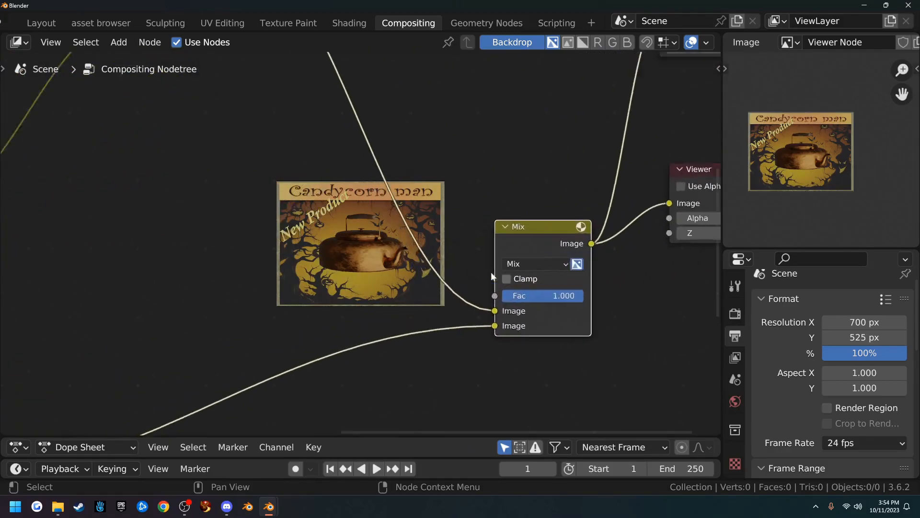
Step: Set the Y factor of the teapot's Relative Scale node to 1
{"action": "scroll", "coordinate": [417, 279], "scroll_direction": "down", "scroll_amount": 2}
{"action": "middle_click_drag", "start_coordinate": [303, 298], "coordinate": [433, 291]}
{"action": "middle_click_drag", "start_coordinate": [200, 296], "coordinate": [413, 212]}
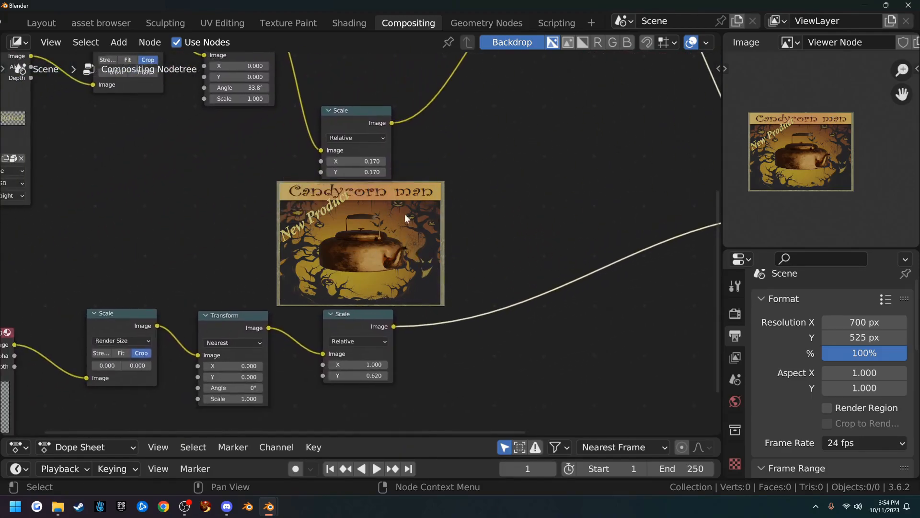
{"action": "middle_click_drag", "start_coordinate": [194, 269], "coordinate": [230, 281]}
{"action": "scroll", "coordinate": [205, 288], "scroll_direction": "down", "scroll_amount": 1}
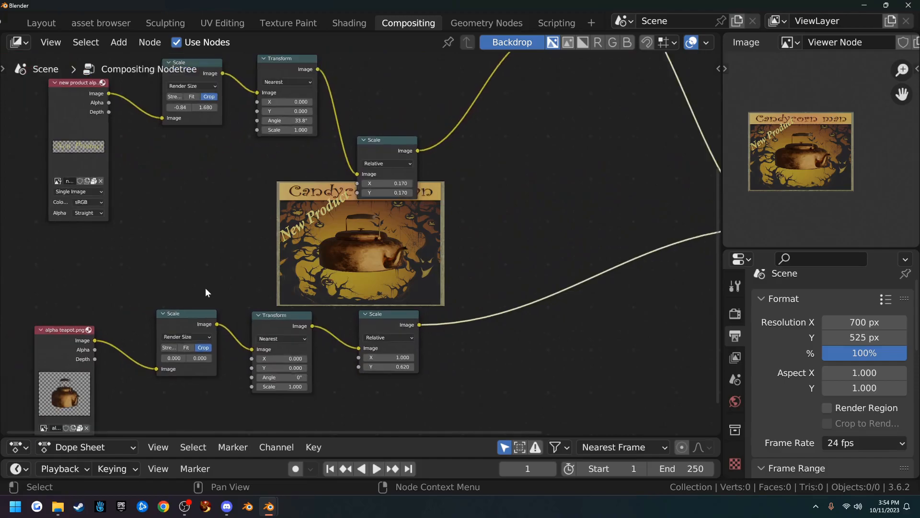
{"action": "scroll", "coordinate": [225, 300], "scroll_direction": "up", "scroll_amount": 1}
{"action": "double_click", "coordinate": [391, 388]}
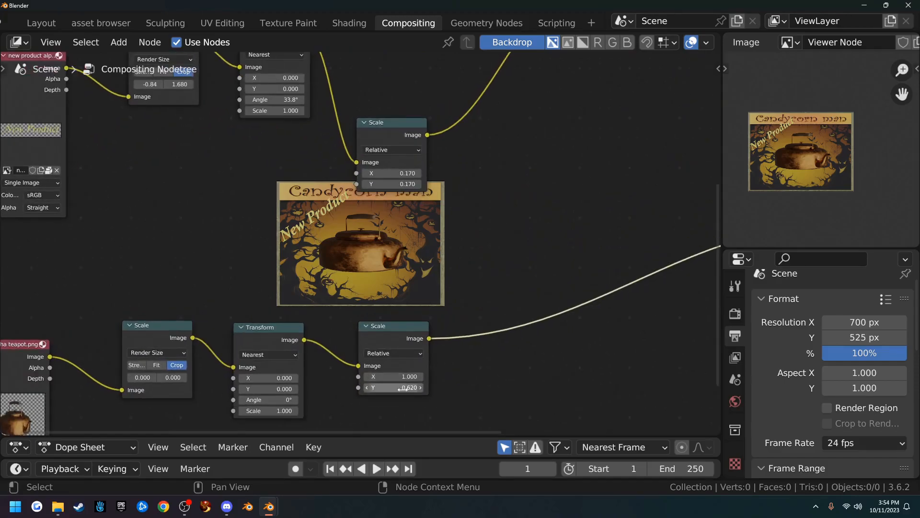
{"action": "type", "text": "1"}
{"action": "key", "text": "Return"}
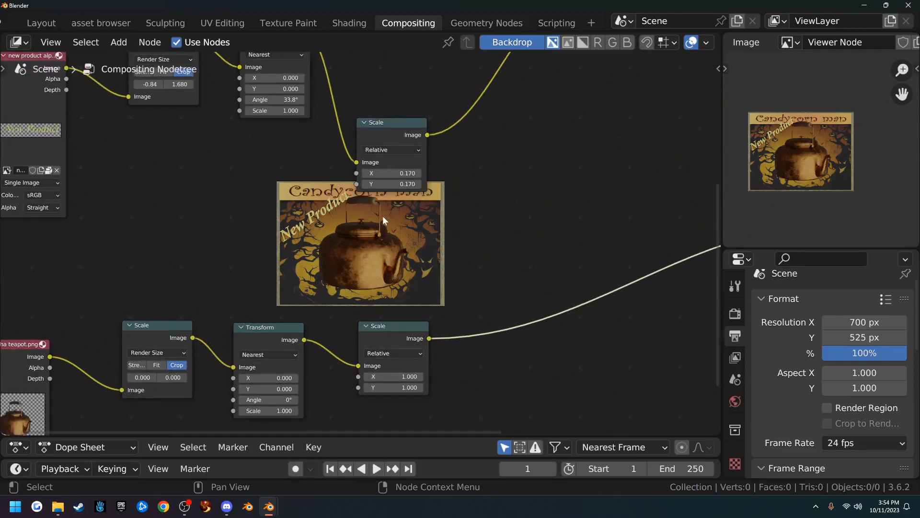
Step: Scale the teapot to 0.680 in X and Y on its Relative Scale node, and set its Render Size node's Y offset to -0.06
{"action": "left_click_drag", "start_coordinate": [399, 377], "coordinate": [400, 377]}
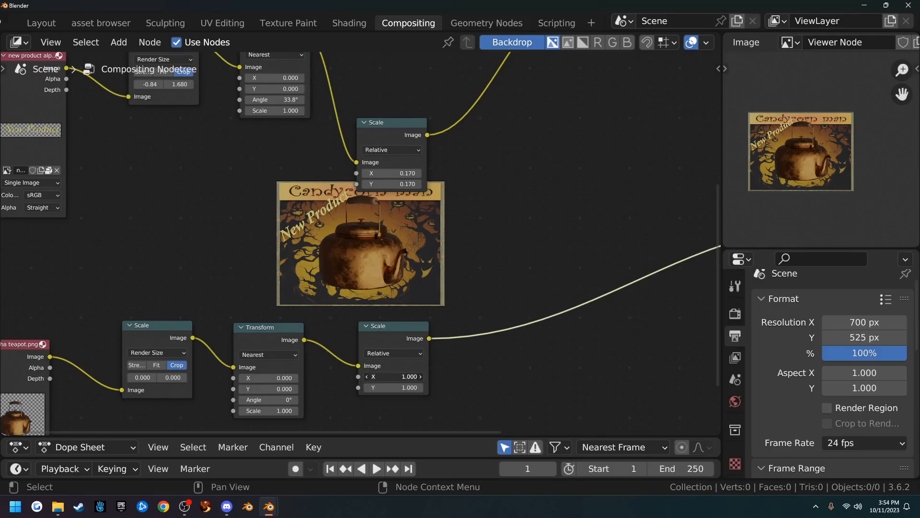
{"action": "key", "text": "Return"}
{"action": "mouse_move", "coordinate": [400, 385]}
{"action": "left_mouse_down"}
{"action": "mouse_move", "coordinate": [415, 385]}
{"action": "mouse_move", "coordinate": [381, 386]}
{"action": "mouse_move", "coordinate": [392, 385]}
{"action": "left_mouse_up"}
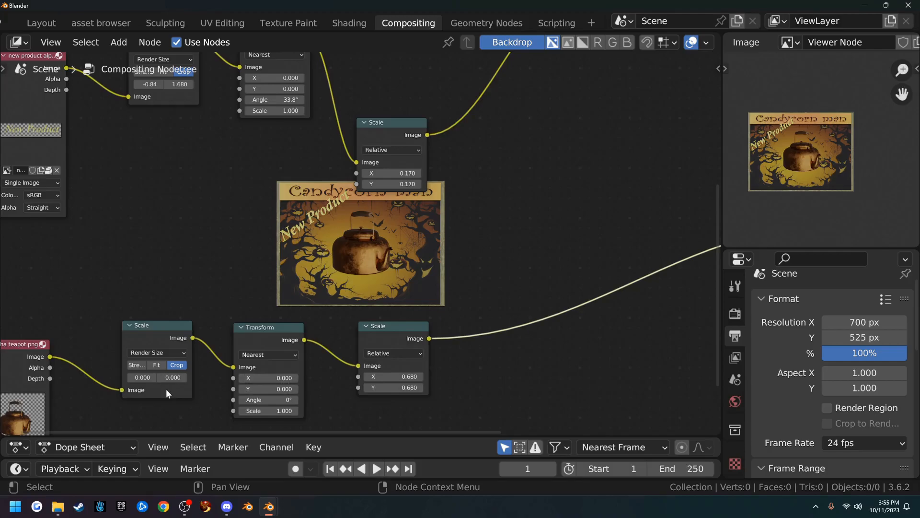
{"action": "left_click_drag", "start_coordinate": [182, 381], "coordinate": [176, 381], "text": "shift"}
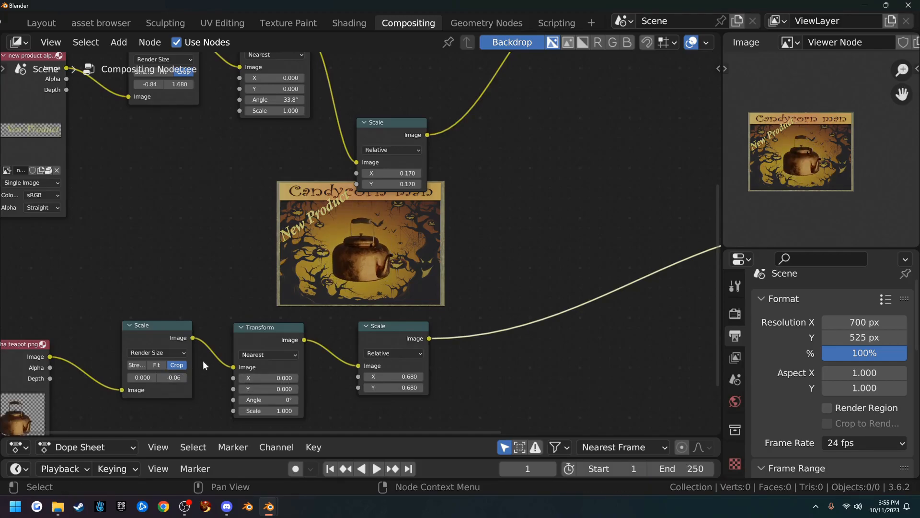
Step: Render the composite and save it as a PNG named "new vender image" on the desktop
{"action": "mouse_move", "coordinate": [503, 252]}
{"action": "middle_mouse_down"}
{"action": "mouse_move", "coordinate": [485, 293]}
{"action": "mouse_move", "coordinate": [498, 240]}
{"action": "middle_mouse_up"}
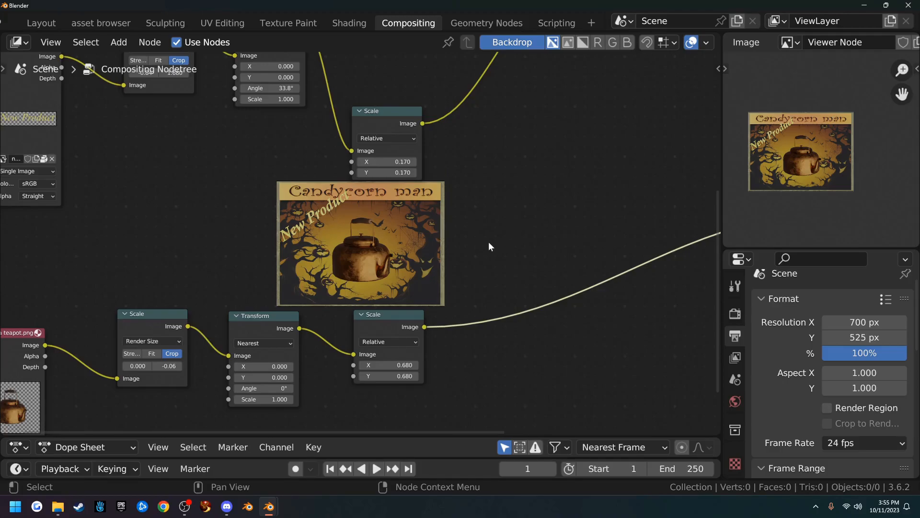
{"action": "key", "text": "F12"}
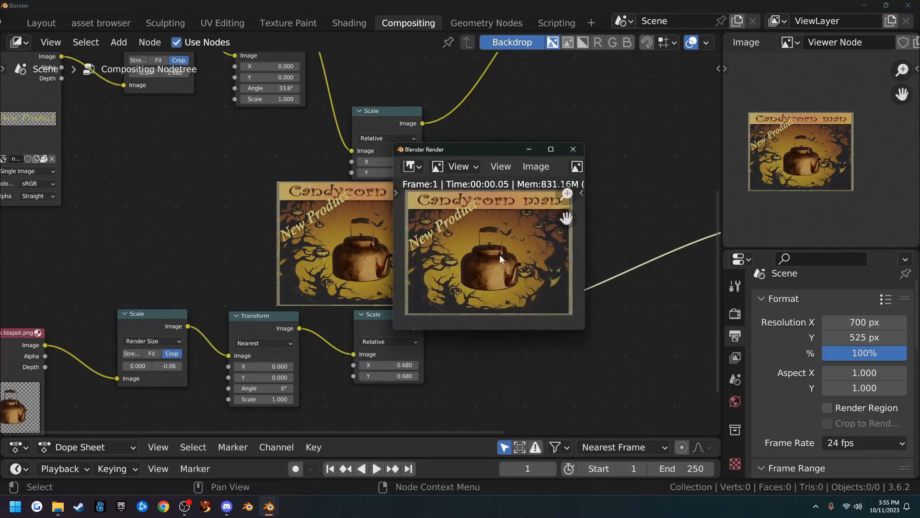
{"action": "left_click", "coordinate": [530, 167]}
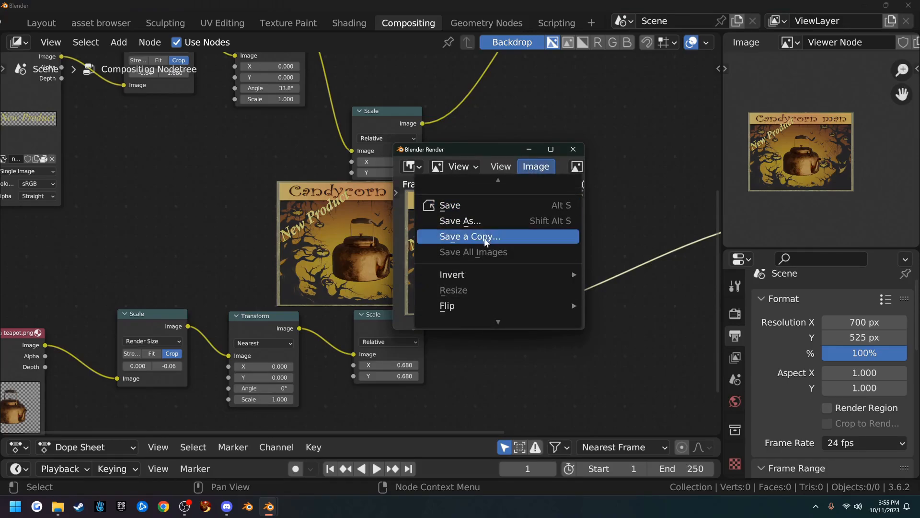
{"action": "left_click", "coordinate": [485, 221]}
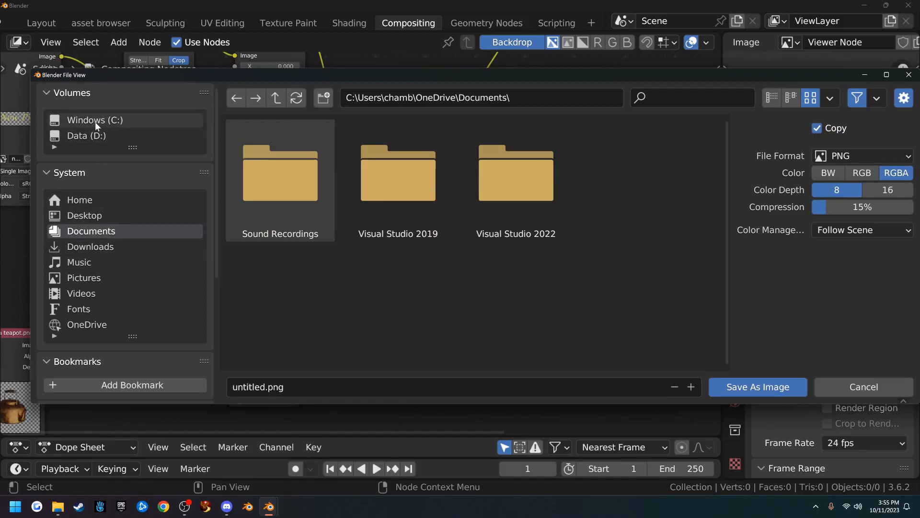
{"action": "left_click", "coordinate": [88, 215]}
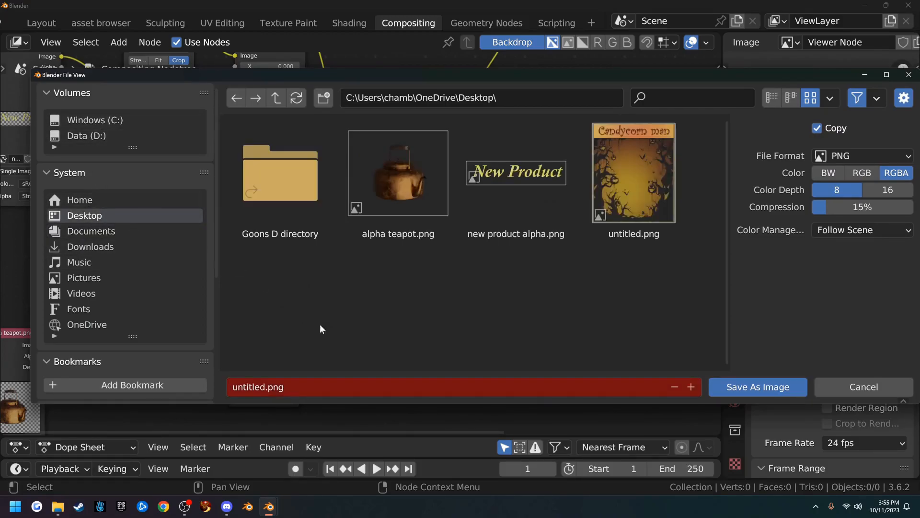
{"action": "left_click", "coordinate": [369, 394]}
{"action": "type", "text": "new vender image"}
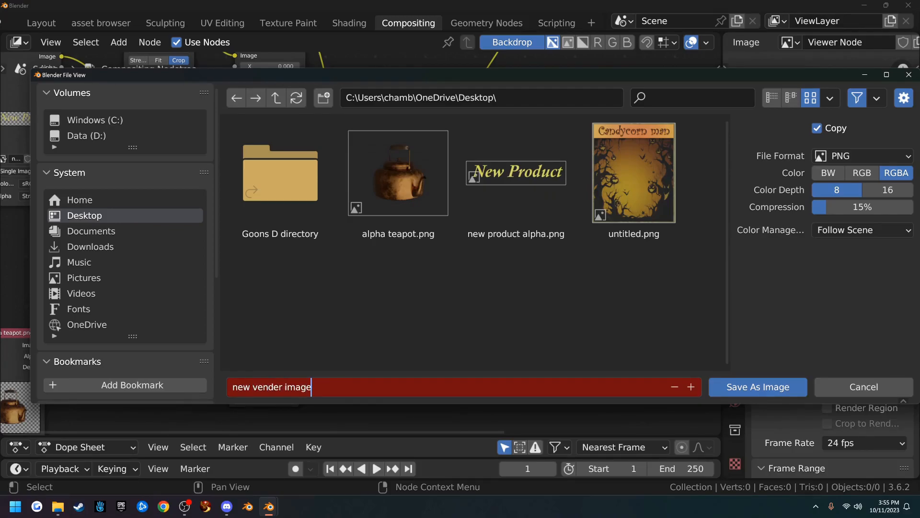
{"action": "key", "text": "Return"}
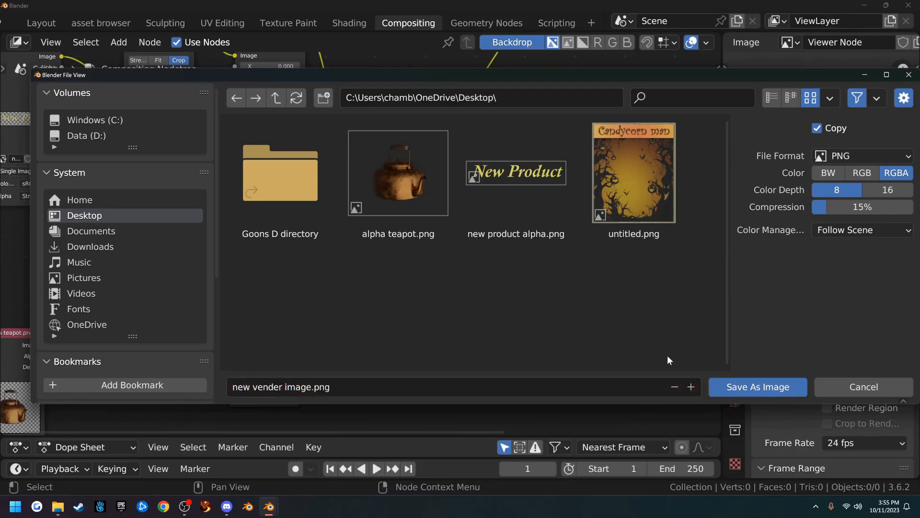
{"action": "left_click", "coordinate": [746, 384]}
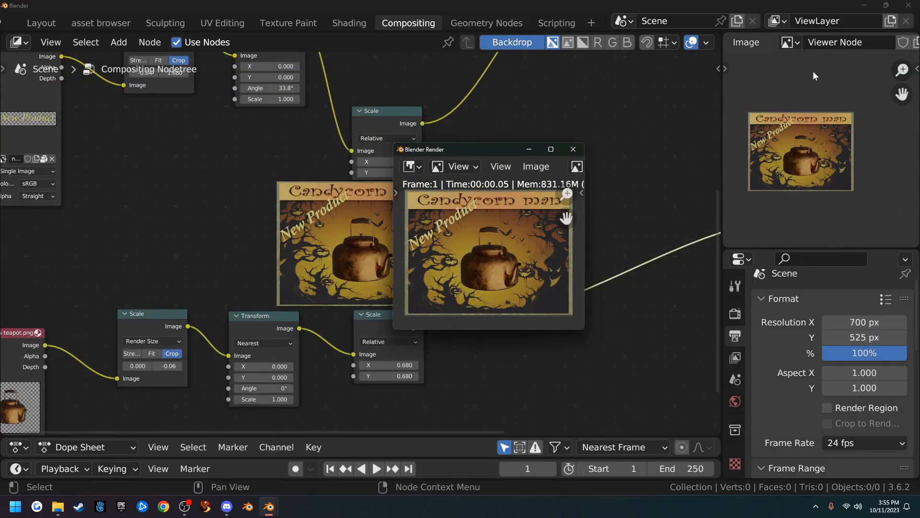
Step: Clear Blender's windows from the desktop, open new vender image.png in the image viewer, and examine the saved composite
{"action": "left_click", "coordinate": [864, 5]}
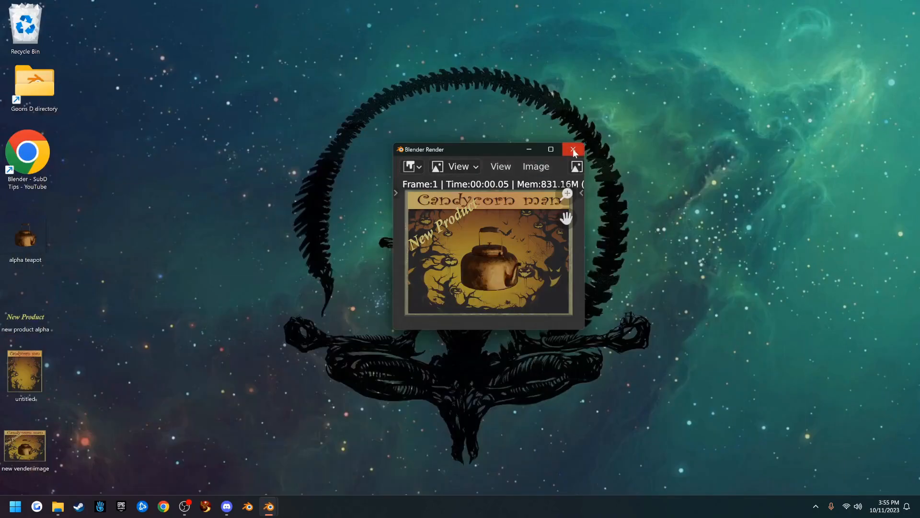
{"action": "left_click", "coordinate": [572, 149]}
{"action": "double_click", "coordinate": [25, 446]}
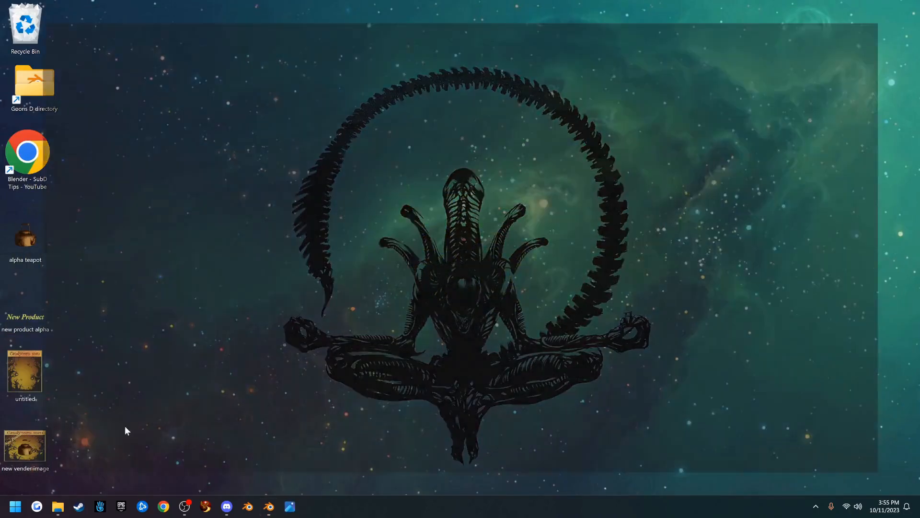
{"action": "scroll", "coordinate": [545, 282], "scroll_direction": "up", "scroll_amount": 4}
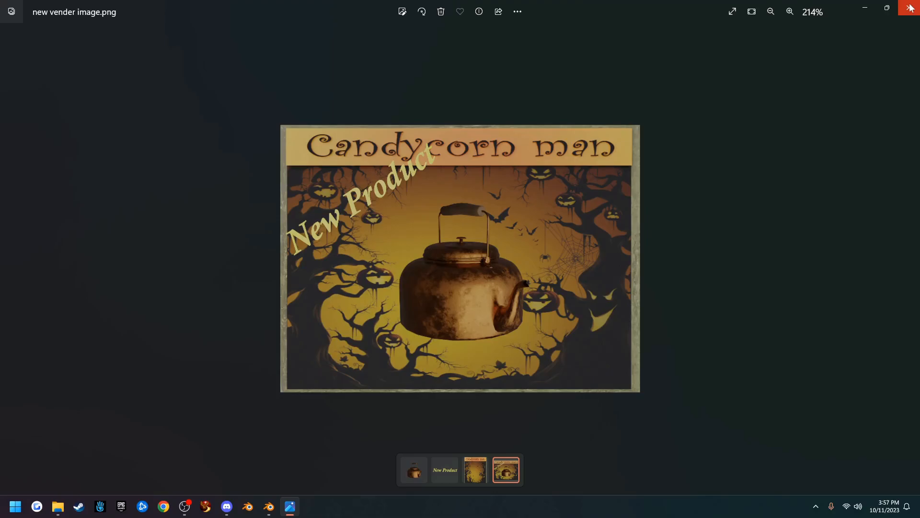
{"action": "left_click", "coordinate": [910, 8]}
Step: Switch back to the Blender compositor and disconnect the teapot image from its Render Size Scale node
{"action": "mouse_move", "coordinate": [269, 506]}
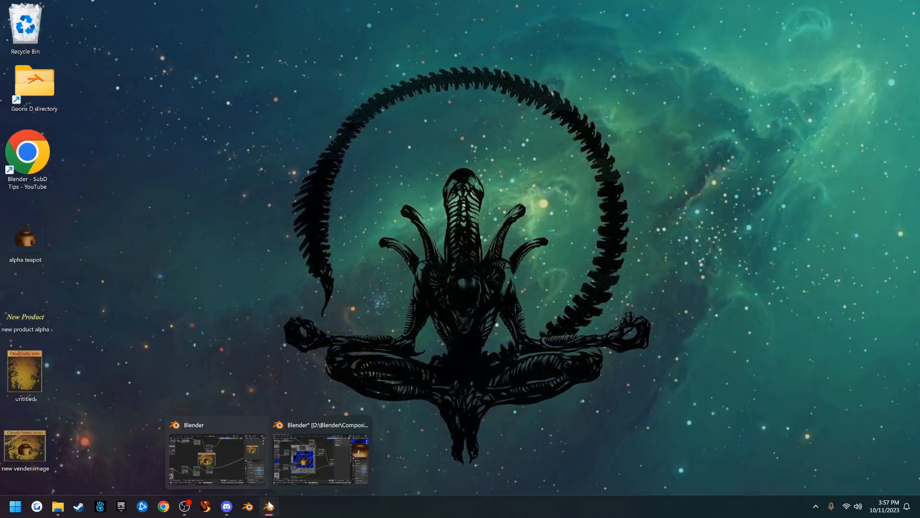
{"action": "left_click", "coordinate": [229, 457]}
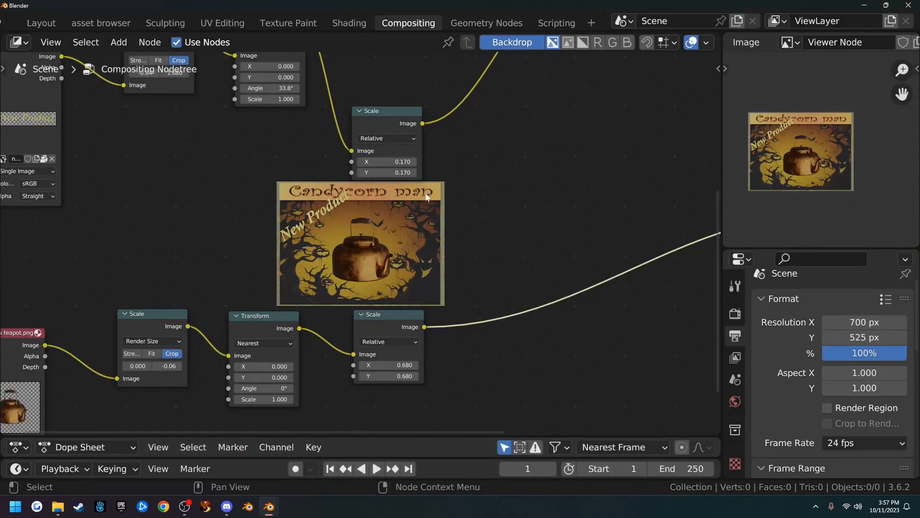
{"action": "middle_click_drag", "start_coordinate": [172, 181], "coordinate": [269, 200]}
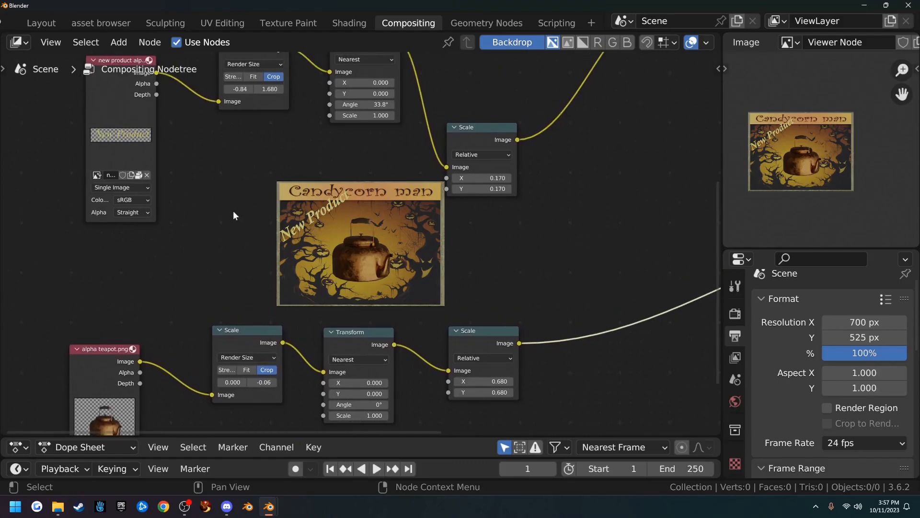
{"action": "scroll", "coordinate": [231, 215], "scroll_direction": "down", "scroll_amount": 3}
{"action": "scroll", "coordinate": [255, 224], "scroll_direction": "up", "scroll_amount": 3}
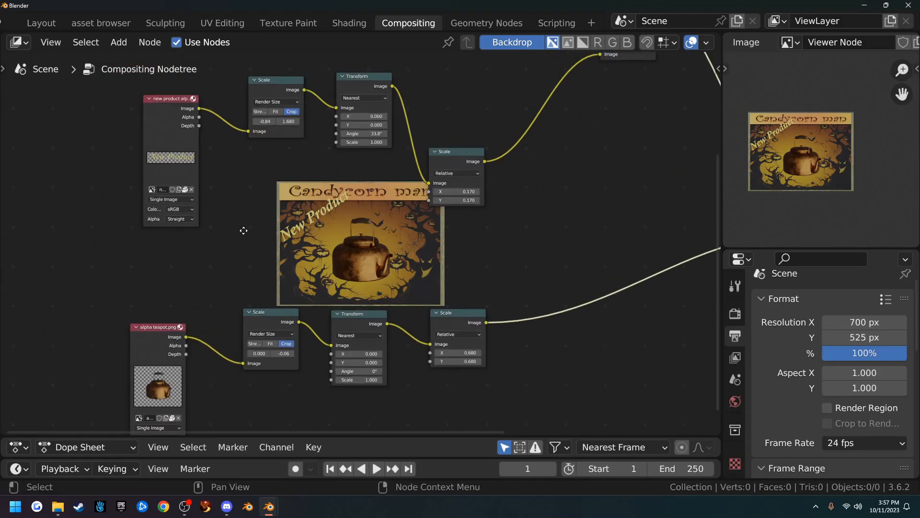
{"action": "middle_click_drag", "start_coordinate": [255, 223], "coordinate": [246, 212]}
{"action": "left_click_drag", "start_coordinate": [247, 345], "coordinate": [221, 333]}
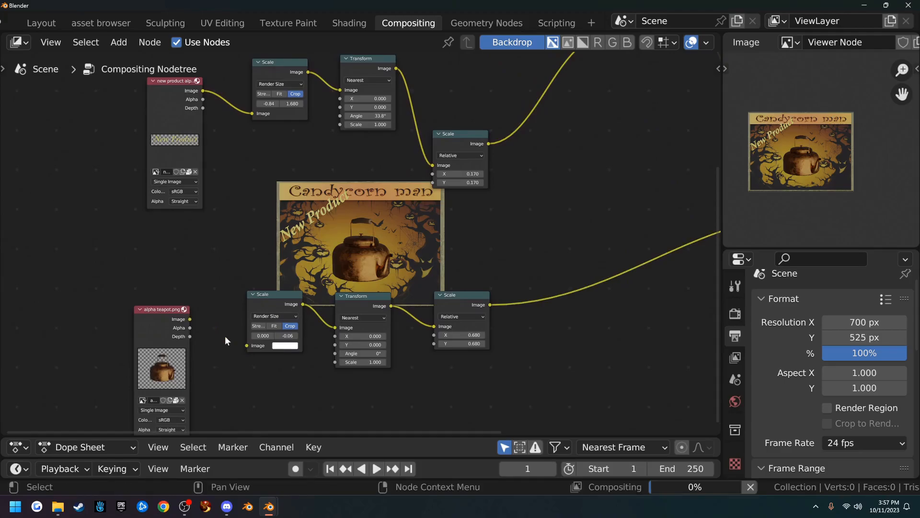
{"action": "middle_click_drag", "start_coordinate": [574, 262], "coordinate": [393, 276]}
{"action": "middle_click_drag", "start_coordinate": [142, 308], "coordinate": [415, 343]}
Step: Bypass the teapot's Mix node by linking the first Mix node directly to Viewer and Composite, and move the unlinked Mix node aside
{"action": "left_click_drag", "start_coordinate": [459, 332], "coordinate": [561, 270]}
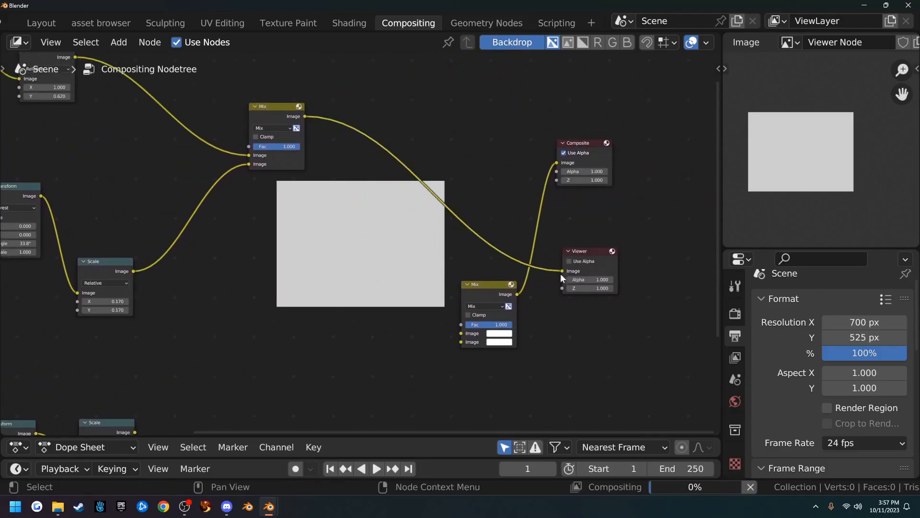
{"action": "left_click_drag", "start_coordinate": [305, 115], "coordinate": [557, 162]}
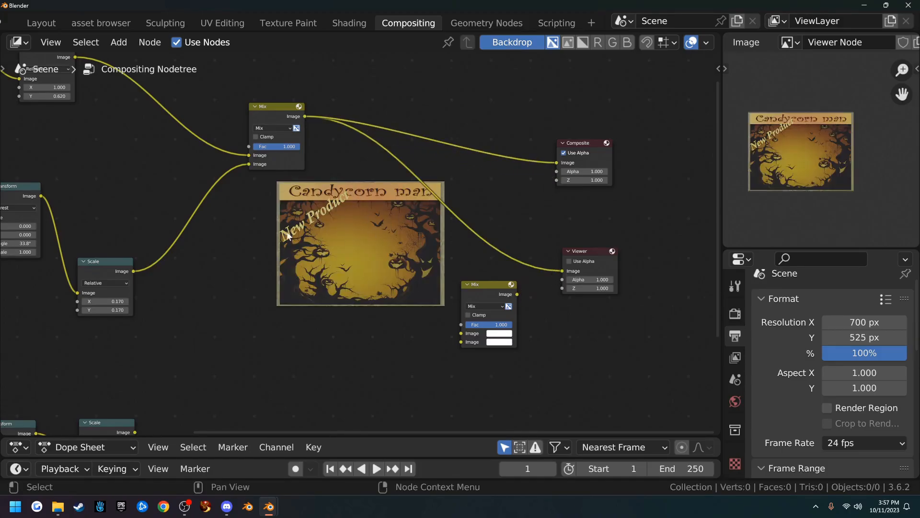
{"action": "middle_click_drag", "start_coordinate": [298, 235], "coordinate": [366, 214]}
{"action": "left_click_drag", "start_coordinate": [555, 267], "coordinate": [497, 310]}
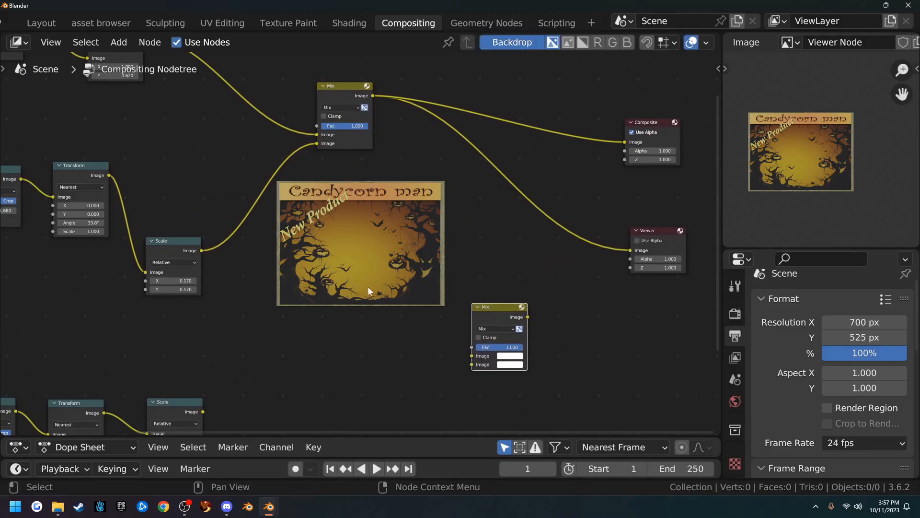
{"action": "middle_click_drag", "start_coordinate": [377, 298], "coordinate": [464, 230]}
{"action": "left_click_drag", "start_coordinate": [585, 244], "coordinate": [536, 241]}
{"action": "middle_click_drag", "start_coordinate": [482, 245], "coordinate": [474, 310]}
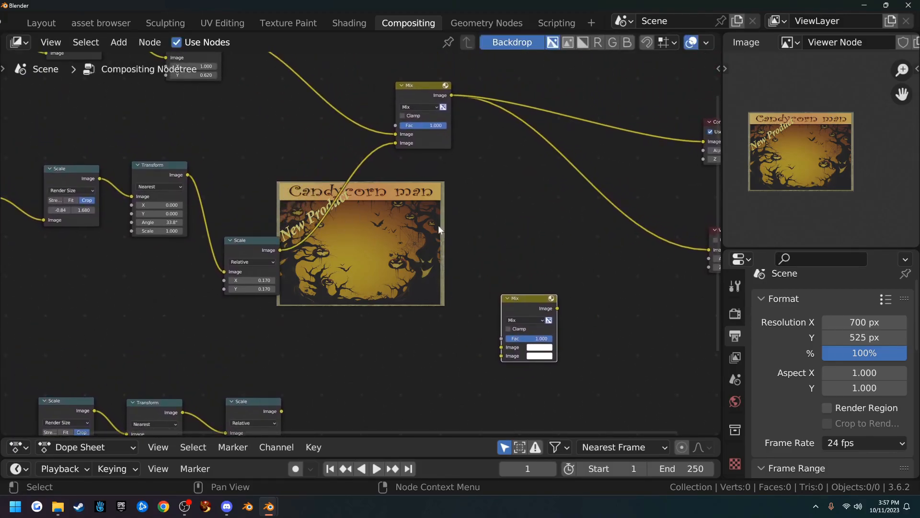
{"action": "scroll", "coordinate": [387, 228], "scroll_direction": "up", "scroll_amount": 2}
{"action": "scroll", "coordinate": [387, 227], "scroll_direction": "up", "scroll_amount": 1}
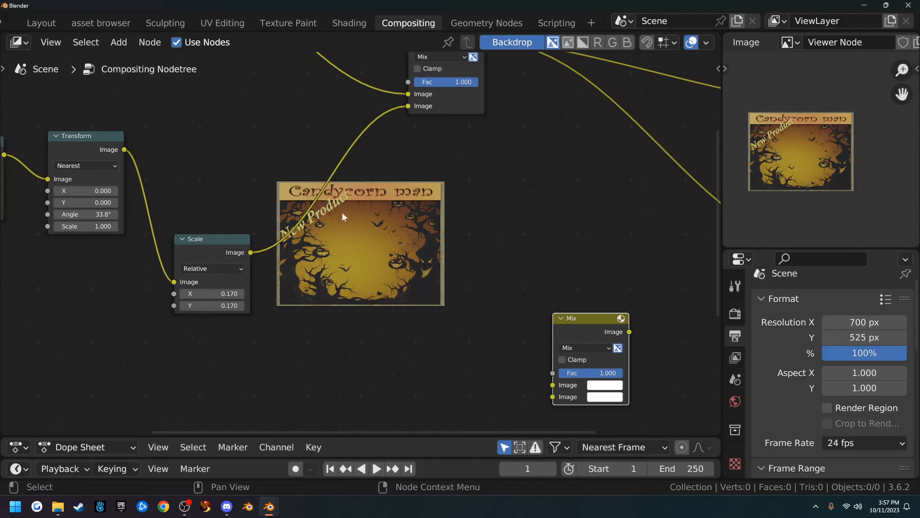
Step: Connect the teapot image to its Render Size Scale node, and its Relative Scale output to the unlinked Mix node's second Image input
{"action": "scroll", "coordinate": [451, 169], "scroll_direction": "down", "scroll_amount": 3}
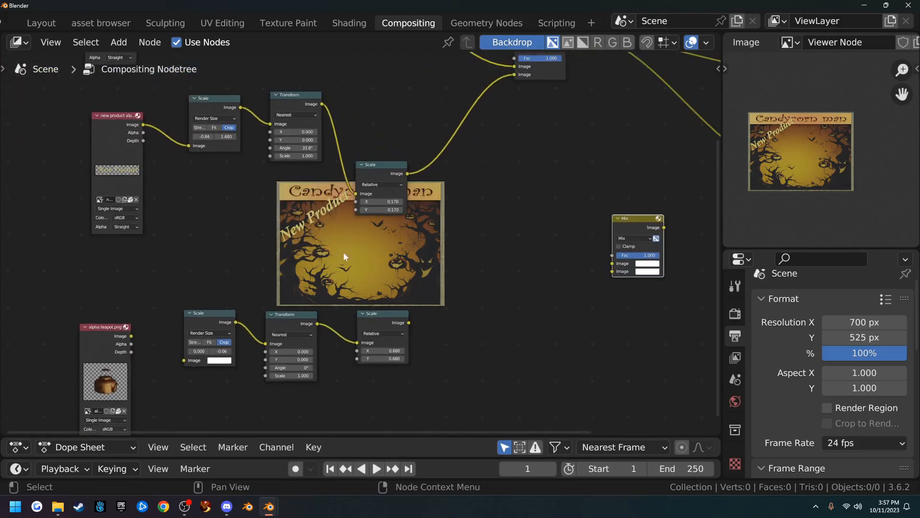
{"action": "middle_click_drag", "start_coordinate": [347, 255], "coordinate": [340, 218]}
{"action": "left_click_drag", "start_coordinate": [125, 299], "coordinate": [177, 324]}
{"action": "middle_click_drag", "start_coordinate": [288, 284], "coordinate": [186, 295]}
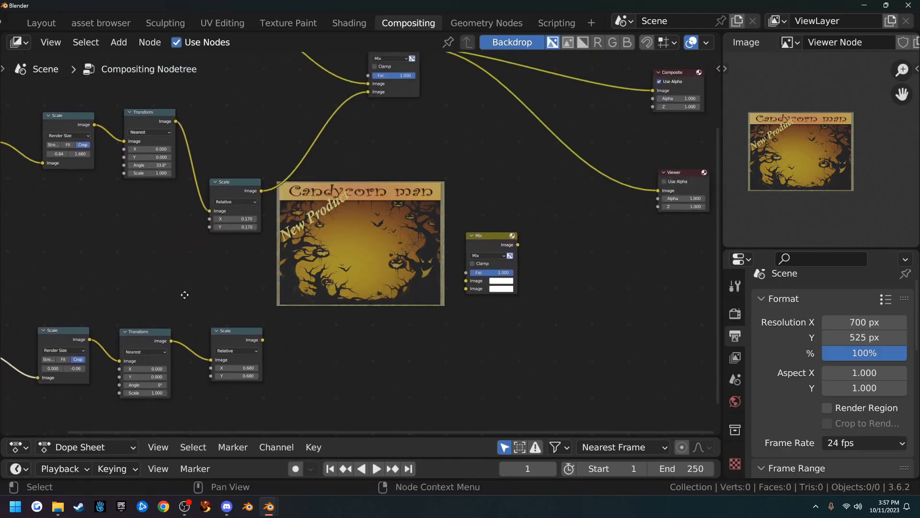
{"action": "middle_click_drag", "start_coordinate": [388, 269], "coordinate": [338, 308]}
{"action": "left_click_drag", "start_coordinate": [216, 379], "coordinate": [418, 327]}
{"action": "left_click_drag", "start_coordinate": [437, 274], "coordinate": [468, 240]}
{"action": "middle_click_drag", "start_coordinate": [400, 191], "coordinate": [373, 199]}
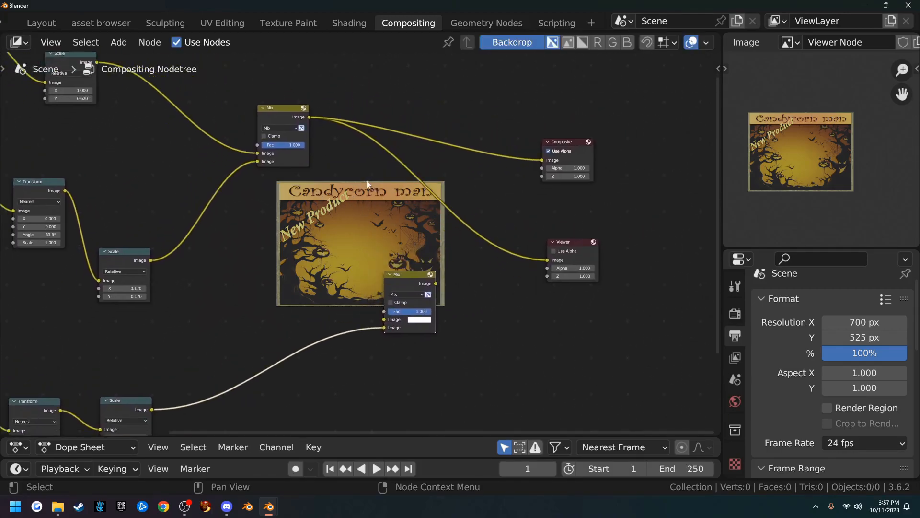
Step: Link the first Mix node's output into the teapot Mix node's first Image input, and route the teapot Mix output to Composite and Viewer
{"action": "left_click_drag", "start_coordinate": [309, 116], "coordinate": [384, 319]}
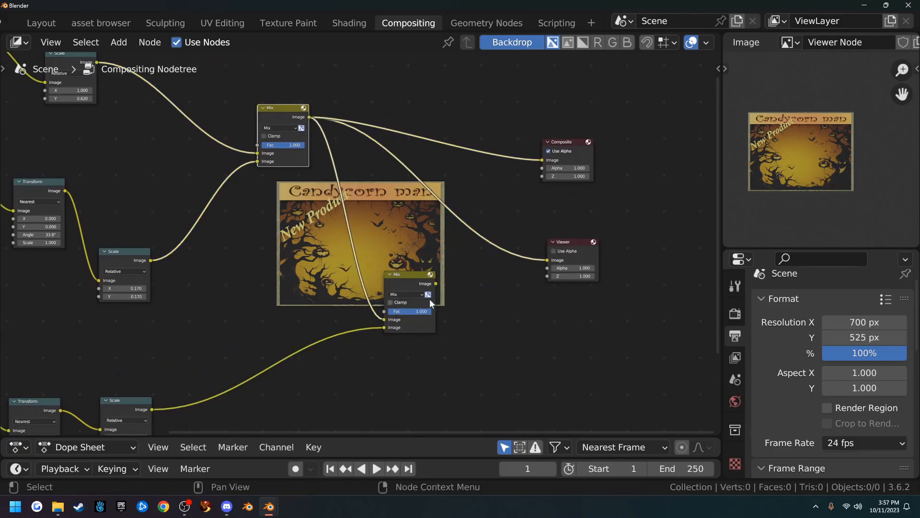
{"action": "left_click_drag", "start_coordinate": [547, 260], "coordinate": [516, 244]}
{"action": "left_click_drag", "start_coordinate": [543, 160], "coordinate": [508, 196]}
{"action": "left_click_drag", "start_coordinate": [436, 284], "coordinate": [548, 260]}
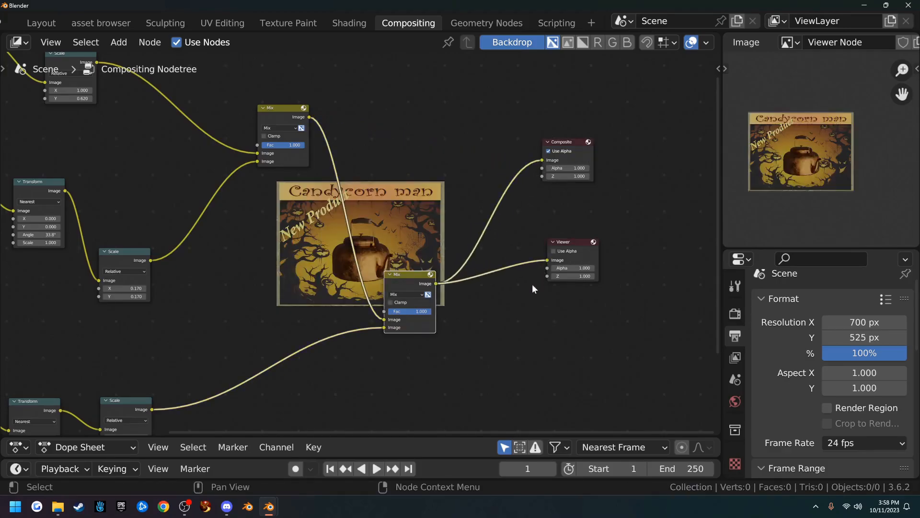
Step: Examine the teapot chain by selecting its image, Render Size Scale, Transform and Relative Scale nodes in the full node tree
{"action": "scroll", "coordinate": [262, 265], "scroll_direction": "down", "scroll_amount": 3}
{"action": "middle_click_drag", "start_coordinate": [263, 265], "coordinate": [392, 239]}
{"action": "scroll", "coordinate": [427, 239], "scroll_direction": "down", "scroll_amount": 3}
{"action": "scroll", "coordinate": [360, 257], "scroll_direction": "down", "scroll_amount": 3}
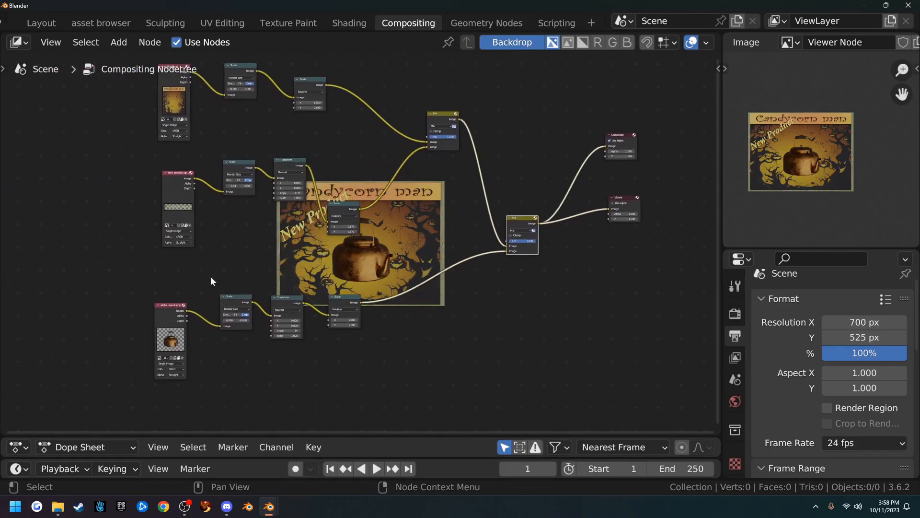
{"action": "left_click_drag", "start_coordinate": [96, 273], "coordinate": [418, 375]}
{"action": "middle_click_drag", "start_coordinate": [177, 284], "coordinate": [165, 281]}
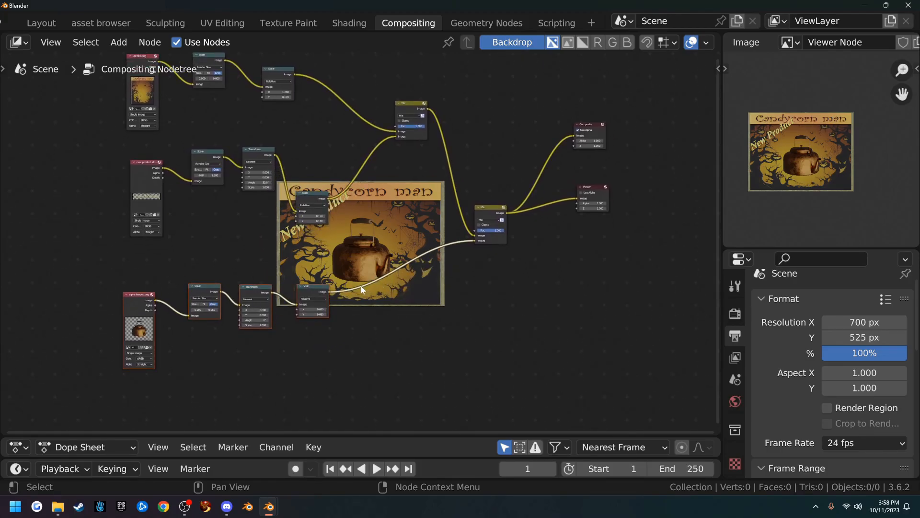
Step: Mute the teapot's Mix node to compare the composite without it, and unmute it
{"action": "left_click", "coordinate": [487, 210]}
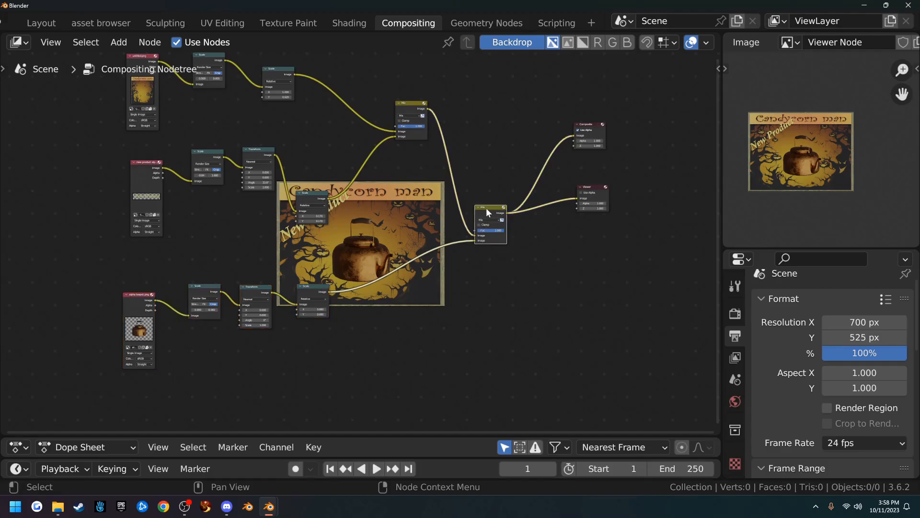
{"action": "key", "text": "m"}
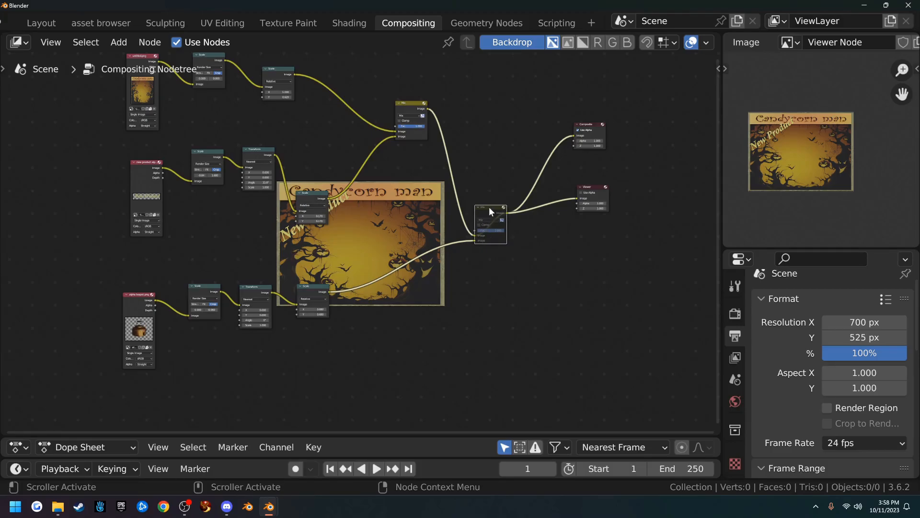
{"action": "key", "text": "m"}
Step: Examine the routes from the teapot, "New Product" and sign image nodes through to the two Mix nodes
{"action": "scroll", "coordinate": [519, 258], "scroll_direction": "up", "scroll_amount": 3}
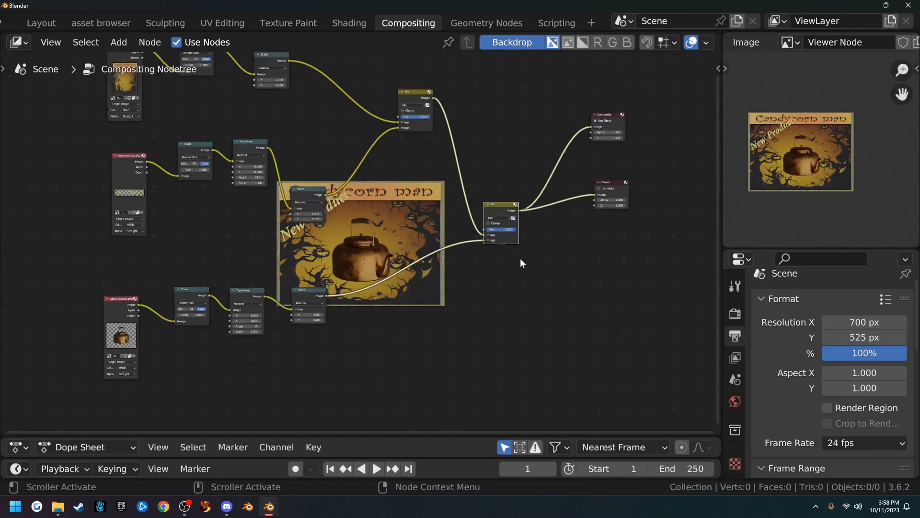
{"action": "middle_click_drag", "start_coordinate": [528, 259], "coordinate": [413, 291]}
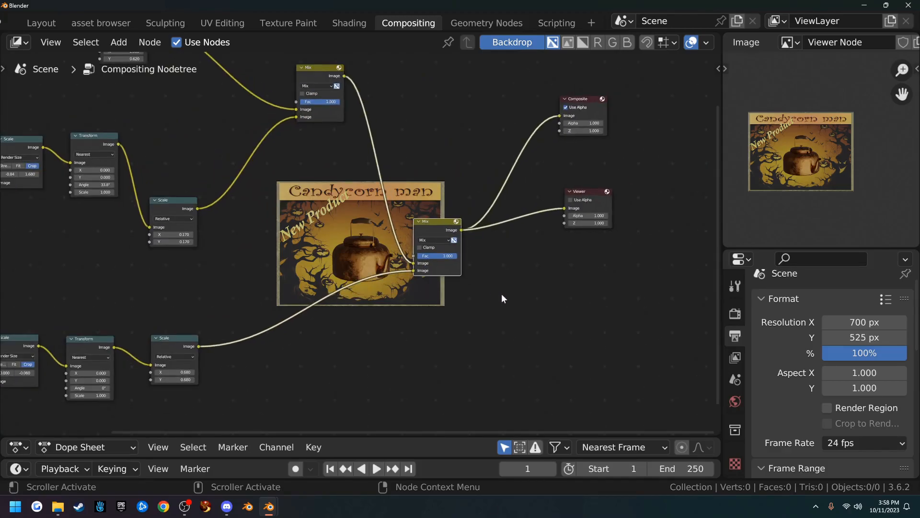
{"action": "middle_click_drag", "start_coordinate": [269, 268], "coordinate": [426, 241]}
{"action": "middle_click_drag", "start_coordinate": [166, 276], "coordinate": [232, 238]}
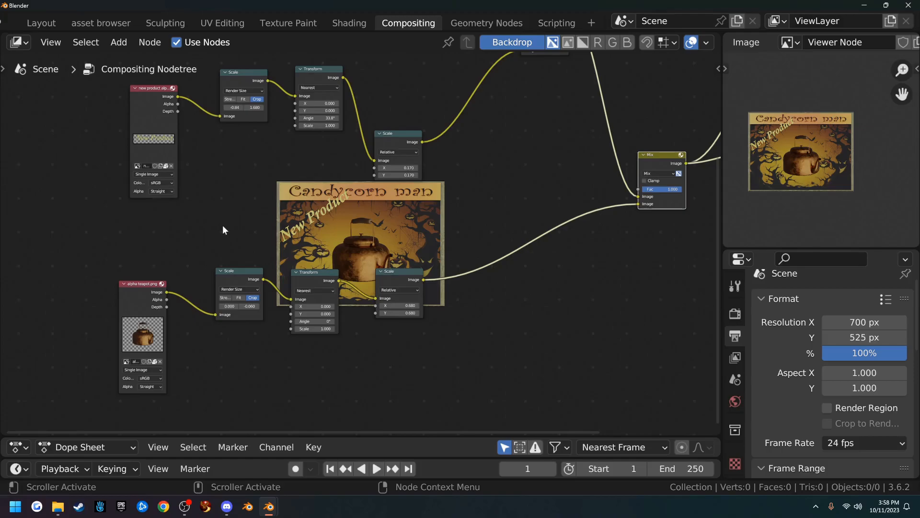
{"action": "middle_click_drag", "start_coordinate": [195, 192], "coordinate": [211, 295]}
{"action": "middle_click_drag", "start_coordinate": [190, 147], "coordinate": [187, 177]}
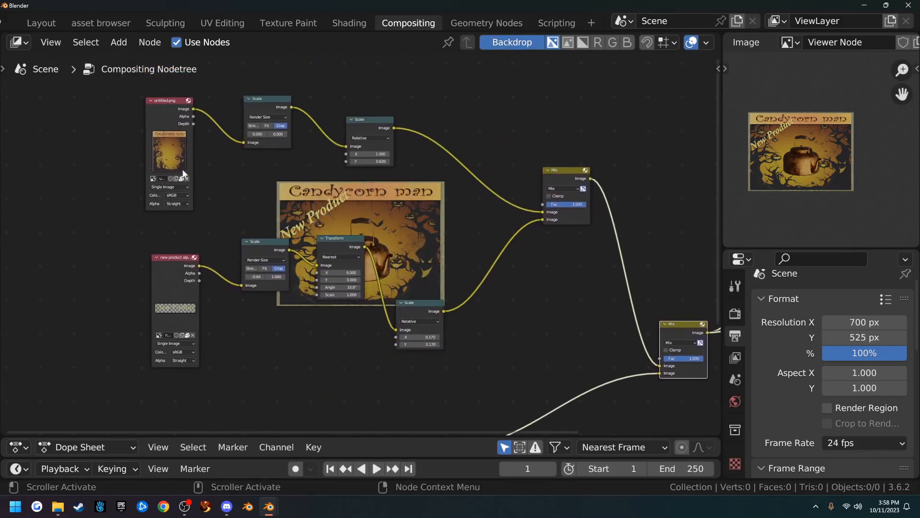
{"action": "scroll", "coordinate": [257, 185], "scroll_direction": "down", "scroll_amount": 3}
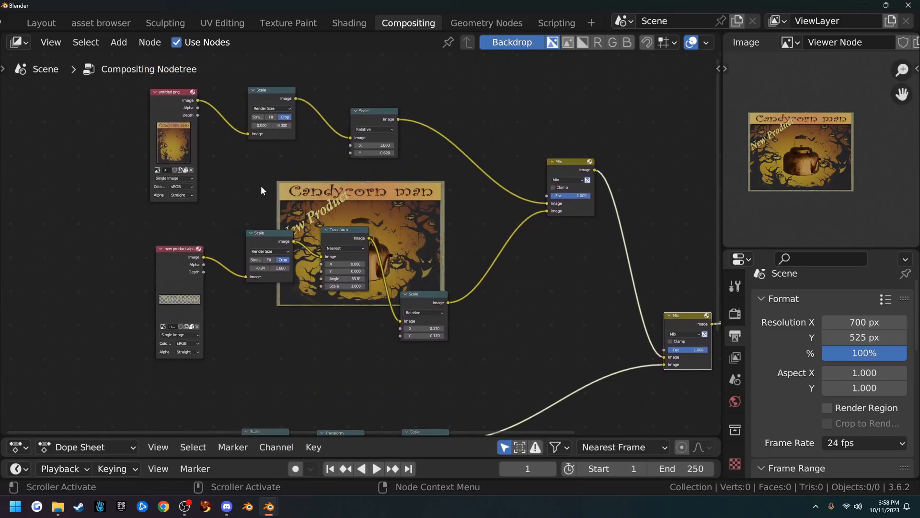
Step: Select the sign's image node with both of its Scale nodes and move them up, away from the "New Product" chain
{"action": "left_click_drag", "start_coordinate": [168, 120], "coordinate": [453, 196]}
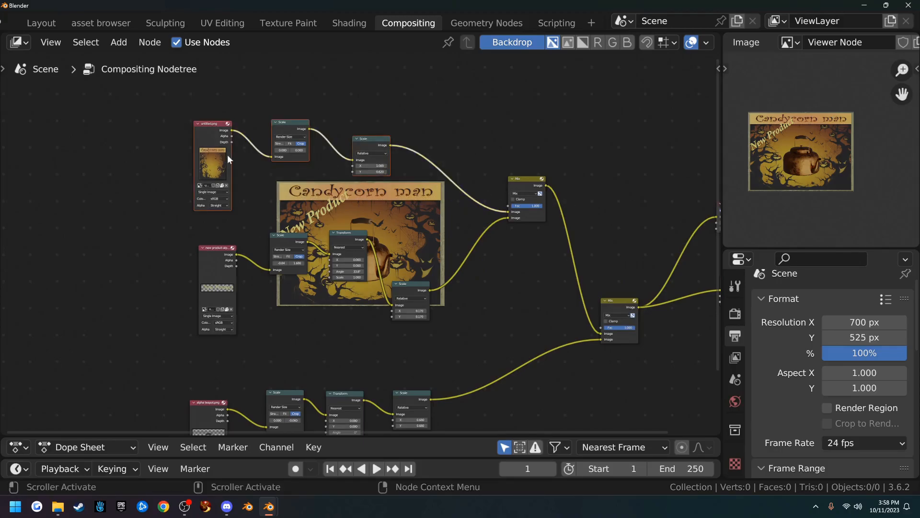
{"action": "left_click_drag", "start_coordinate": [187, 112], "coordinate": [441, 198]}
{"action": "middle_click_drag", "start_coordinate": [425, 215], "coordinate": [417, 155]}
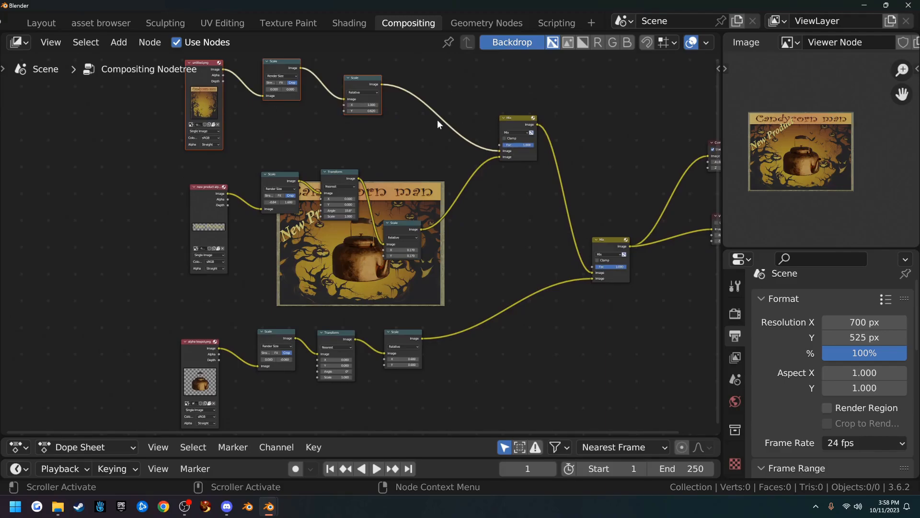
{"action": "key", "text": "g"}
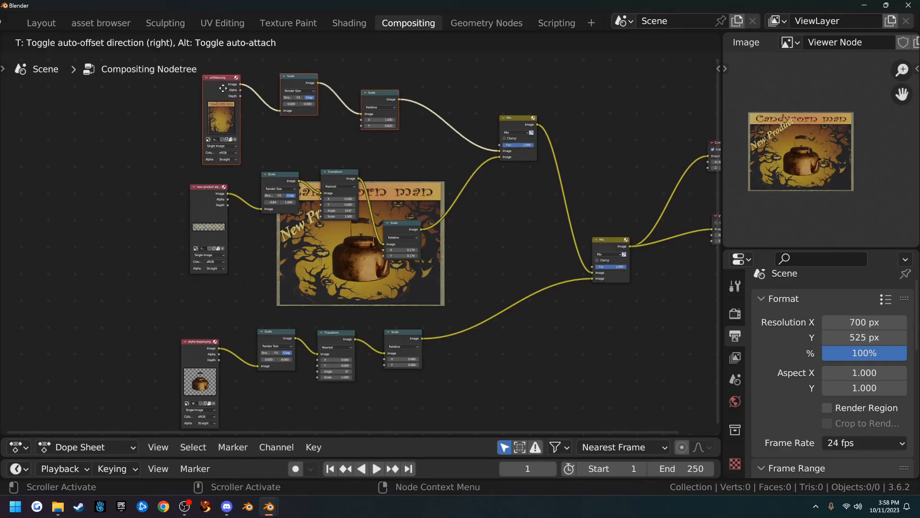
{"action": "left_click_drag", "start_coordinate": [201, 221], "coordinate": [199, 221]}
Step: Move the "New Product", teapot and sign image nodes farther from their Render Size Scale nodes to spread out the chains
{"action": "middle_click_drag", "start_coordinate": [206, 249], "coordinate": [205, 104]}
{"action": "left_click_drag", "start_coordinate": [202, 273], "coordinate": [174, 270]}
{"action": "middle_click_drag", "start_coordinate": [175, 271], "coordinate": [204, 103]}
{"action": "left_click_drag", "start_coordinate": [227, 271], "coordinate": [203, 264]}
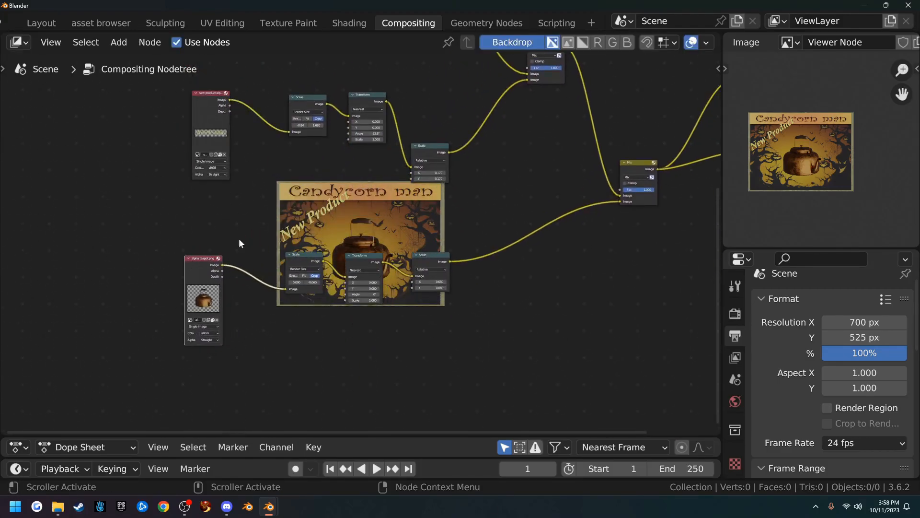
{"action": "middle_click_drag", "start_coordinate": [315, 176], "coordinate": [311, 224]}
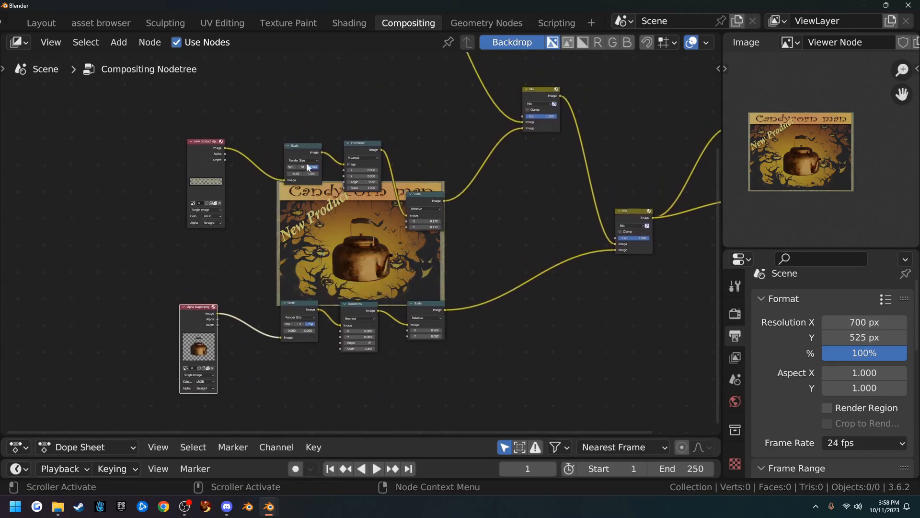
{"action": "middle_click_drag", "start_coordinate": [306, 177], "coordinate": [349, 325]}
{"action": "left_click_drag", "start_coordinate": [269, 91], "coordinate": [242, 144]}
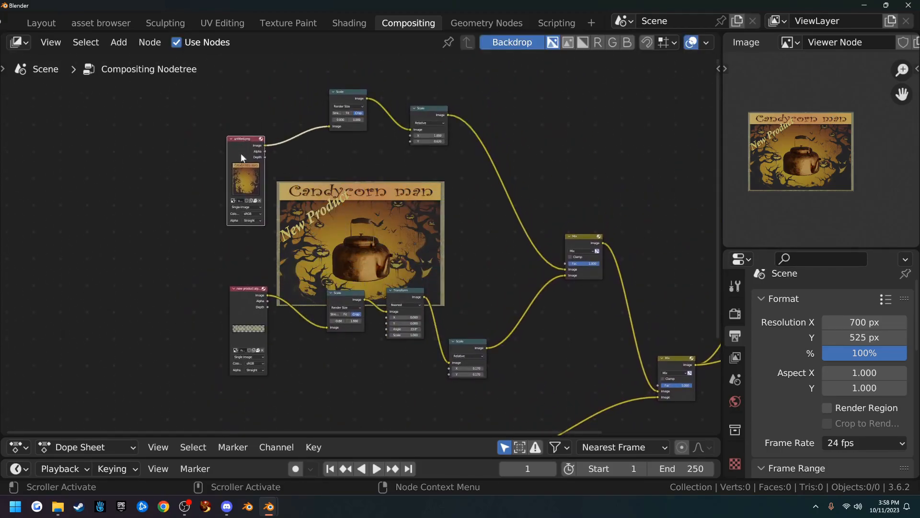
Step: Add the grey tile texture whose name starts with 93414d868a3a from the misc folder as an Image node, and close the folder
{"action": "mouse_move", "coordinate": [58, 506]}
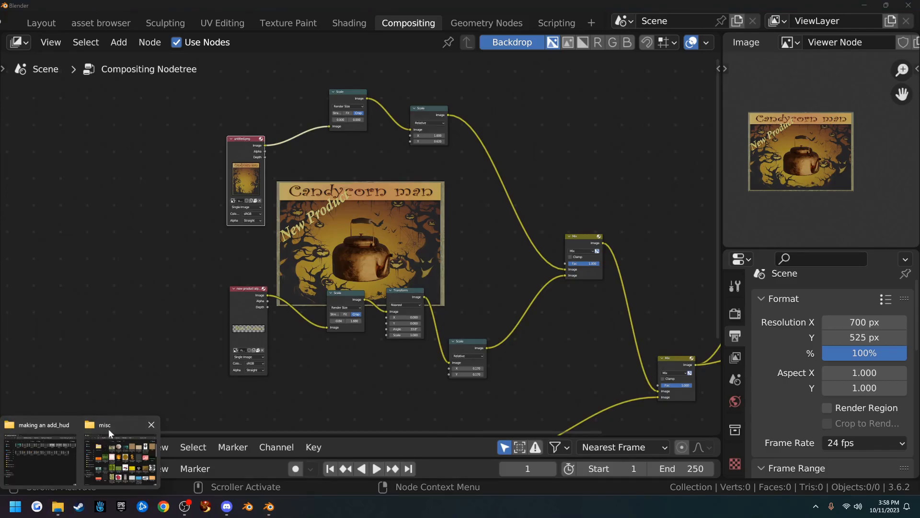
{"action": "left_click", "coordinate": [109, 429]}
{"action": "scroll", "coordinate": [205, 312], "scroll_direction": "down", "scroll_amount": 4}
{"action": "middle_click_drag", "start_coordinate": [200, 268], "coordinate": [102, 271]}
{"action": "scroll", "coordinate": [106, 297], "scroll_direction": "up", "scroll_amount": 1}
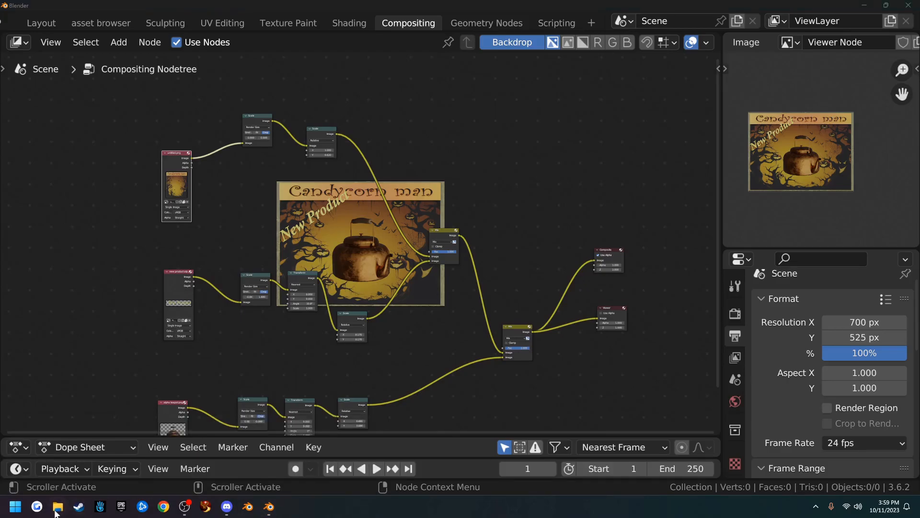
{"action": "mouse_move", "coordinate": [57, 512]}
{"action": "left_click", "coordinate": [125, 429]}
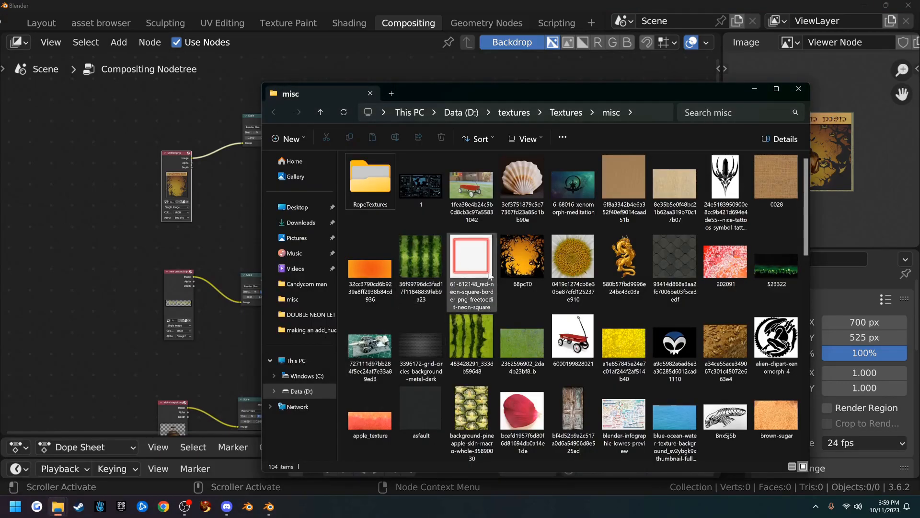
{"action": "mouse_move", "coordinate": [528, 268]}
{"action": "left_mouse_down"}
{"action": "mouse_move", "coordinate": [354, 282]}
{"action": "mouse_move", "coordinate": [133, 249]}
{"action": "mouse_move", "coordinate": [439, 249]}
{"action": "mouse_move", "coordinate": [525, 269]}
{"action": "left_mouse_up"}
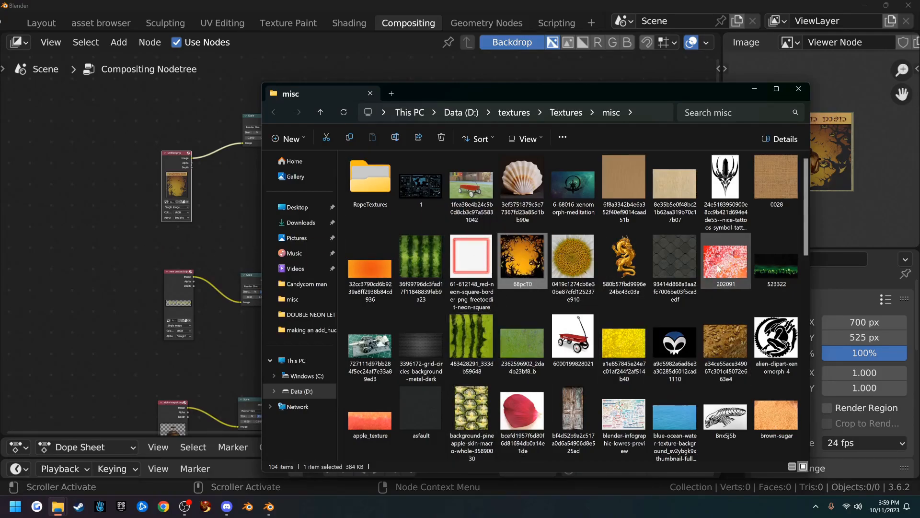
{"action": "left_click_drag", "start_coordinate": [674, 269], "coordinate": [79, 262]}
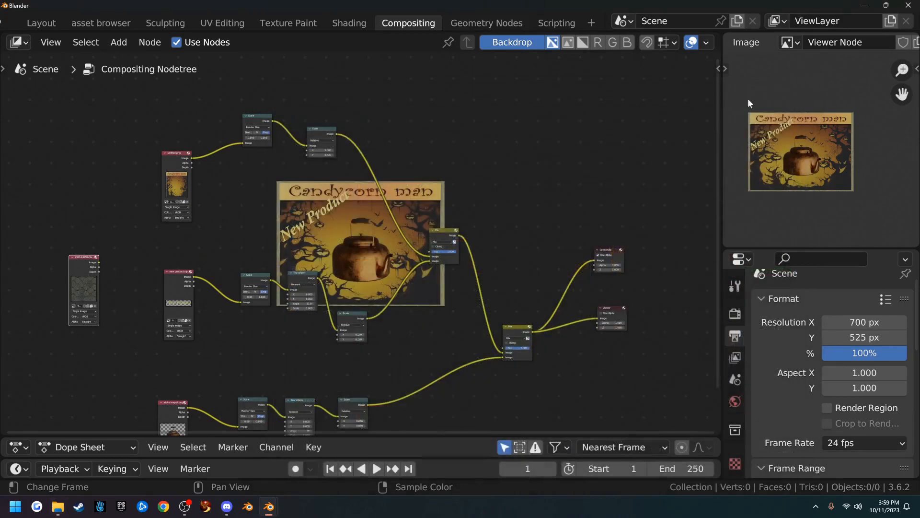
{"action": "left_click", "coordinate": [798, 89]}
Step: Place the tile texture's image node beside the sign's image node and widen the sign chain's Render Size Scale node
{"action": "middle_click_drag", "start_coordinate": [165, 244], "coordinate": [207, 227]}
{"action": "left_click_drag", "start_coordinate": [133, 239], "coordinate": [168, 134]}
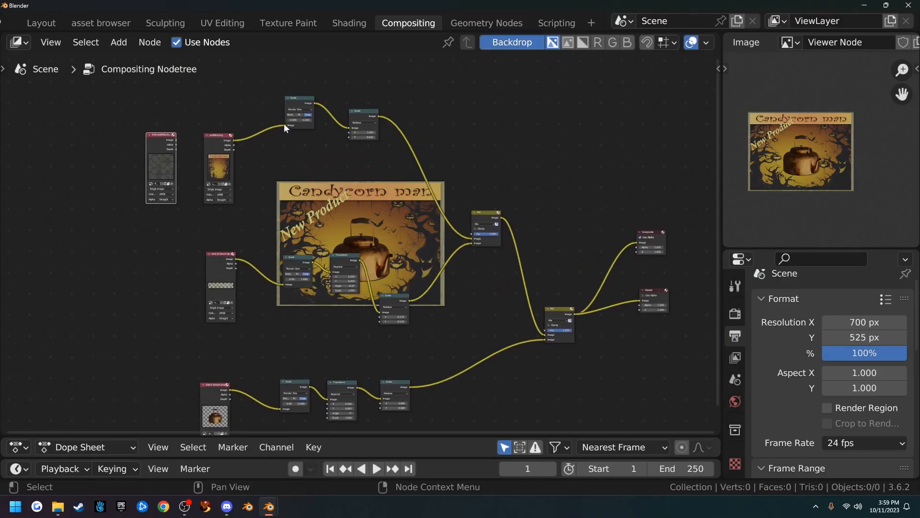
{"action": "left_click_drag", "start_coordinate": [284, 126], "coordinate": [258, 145]}
{"action": "left_click_drag", "start_coordinate": [280, 103], "coordinate": [297, 97]}
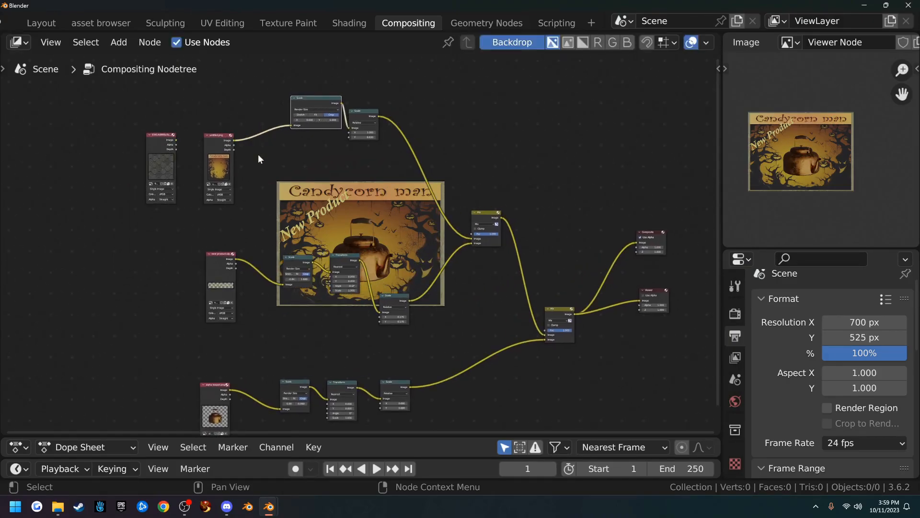
Step: Unlink untitled.png from the sign's Image node
{"action": "scroll", "coordinate": [258, 149], "scroll_direction": "up", "scroll_amount": 8}
{"action": "middle_click_drag", "start_coordinate": [170, 84], "coordinate": [276, 243]}
{"action": "scroll", "coordinate": [276, 243], "scroll_direction": "up", "scroll_amount": 6}
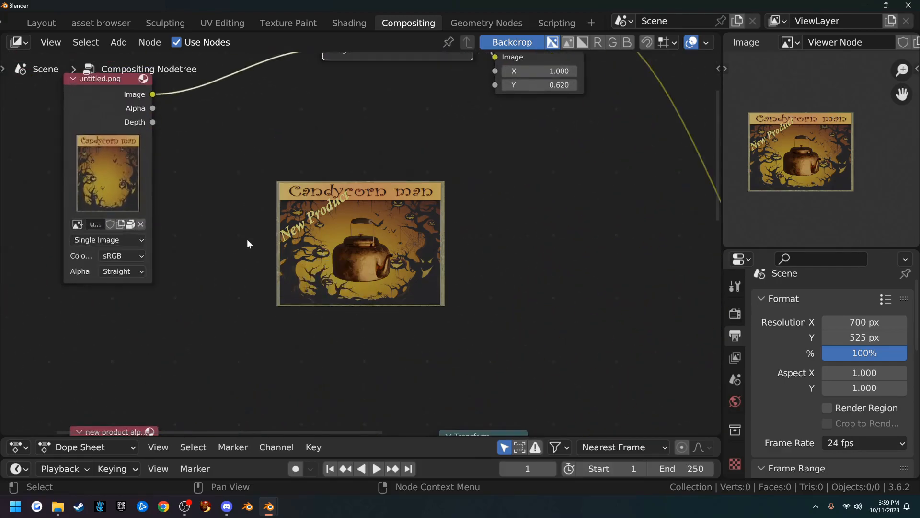
{"action": "left_click", "coordinate": [140, 226]}
{"action": "middle_click_drag", "start_coordinate": [175, 216], "coordinate": [265, 241]}
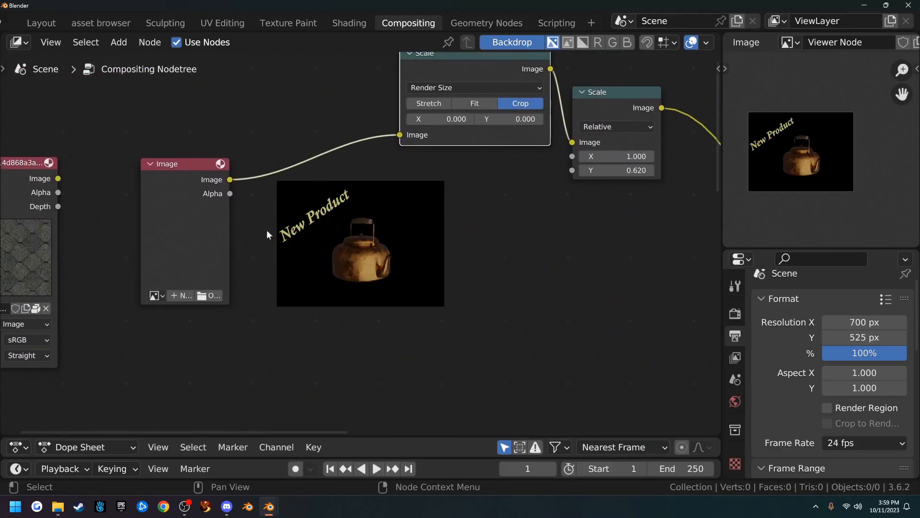
Step: Disconnect the empty Image node from the Render Size Scale node and link the tile texture's Image output in its place
{"action": "left_click_drag", "start_coordinate": [400, 136], "coordinate": [265, 176]}
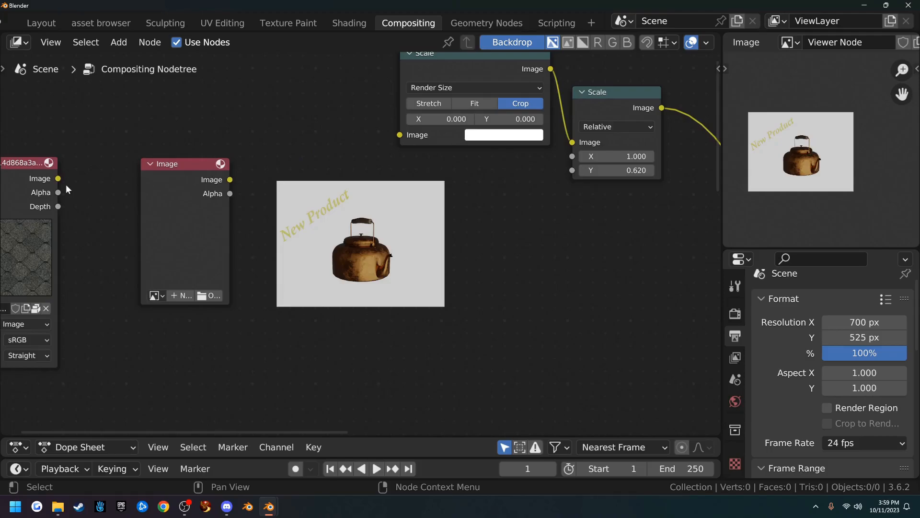
{"action": "left_click_drag", "start_coordinate": [58, 179], "coordinate": [400, 134]}
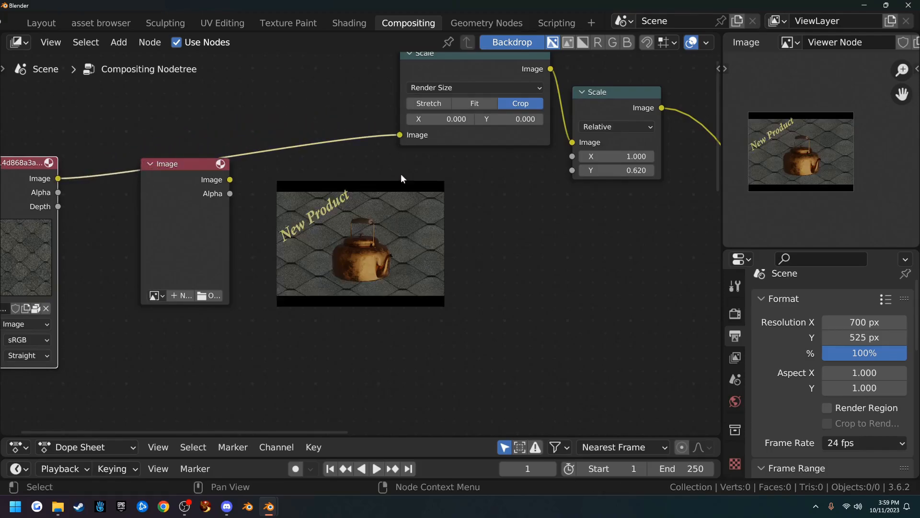
{"action": "scroll", "coordinate": [376, 214], "scroll_direction": "up", "scroll_amount": 2}
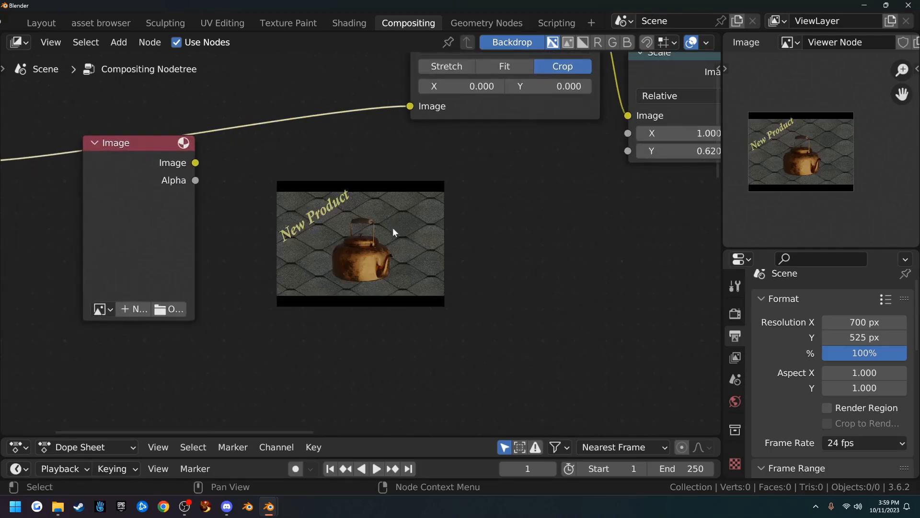
{"action": "scroll", "coordinate": [408, 236], "scroll_direction": "down", "scroll_amount": 4}
{"action": "scroll", "coordinate": [369, 201], "scroll_direction": "up", "scroll_amount": 2}
{"action": "scroll", "coordinate": [343, 166], "scroll_direction": "down", "scroll_amount": 1}
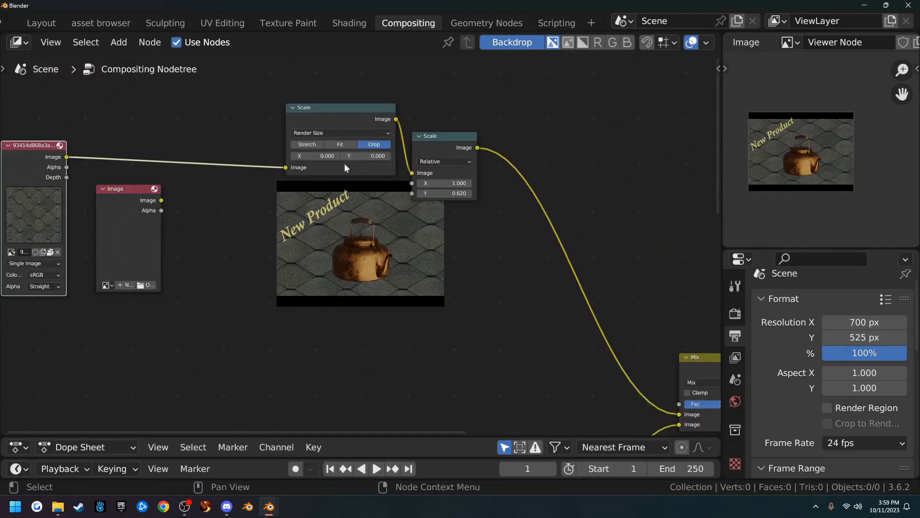
Step: Move the background's Relative Scale node away from the Render Size Scale node and set its Y scale to 0.760
{"action": "middle_click_drag", "start_coordinate": [493, 249], "coordinate": [423, 238]}
{"action": "left_click_drag", "start_coordinate": [382, 144], "coordinate": [430, 106]}
{"action": "mouse_move", "coordinate": [431, 152]}
{"action": "left_mouse_down", "text": "shift"}
{"action": "mouse_move", "coordinate": [416, 152]}
{"action": "mouse_move", "coordinate": [431, 152]}
{"action": "mouse_move", "coordinate": [426, 169]}
{"action": "mouse_move", "coordinate": [437, 164]}
{"action": "left_mouse_up", "text": "shift"}
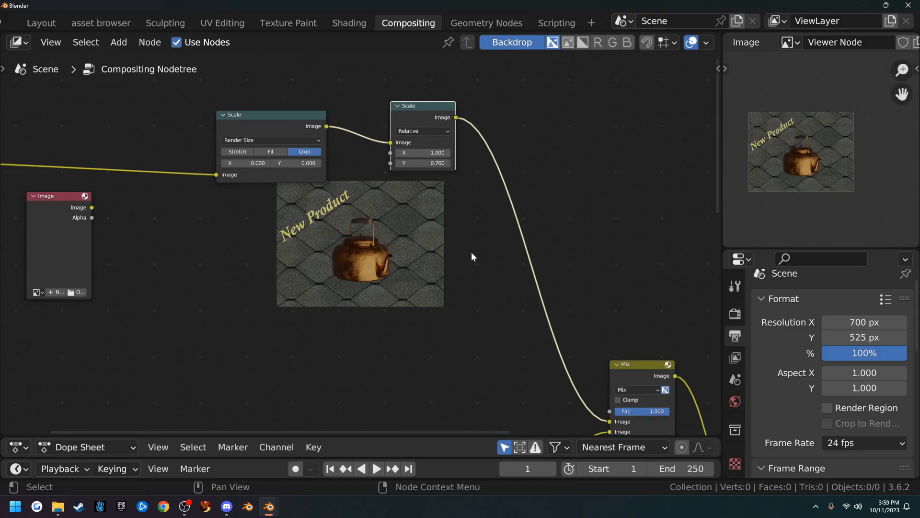
Step: Render the composite with the tile texture background and review the complete node tree
{"action": "key", "text": "F12"}
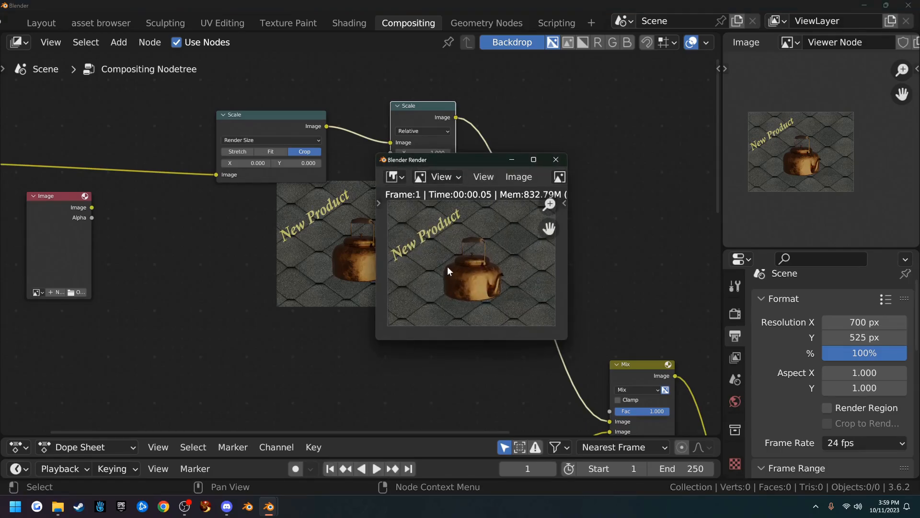
{"action": "scroll", "coordinate": [215, 252], "scroll_direction": "down", "scroll_amount": 5}
{"action": "middle_click_drag", "start_coordinate": [214, 256], "coordinate": [238, 218]}
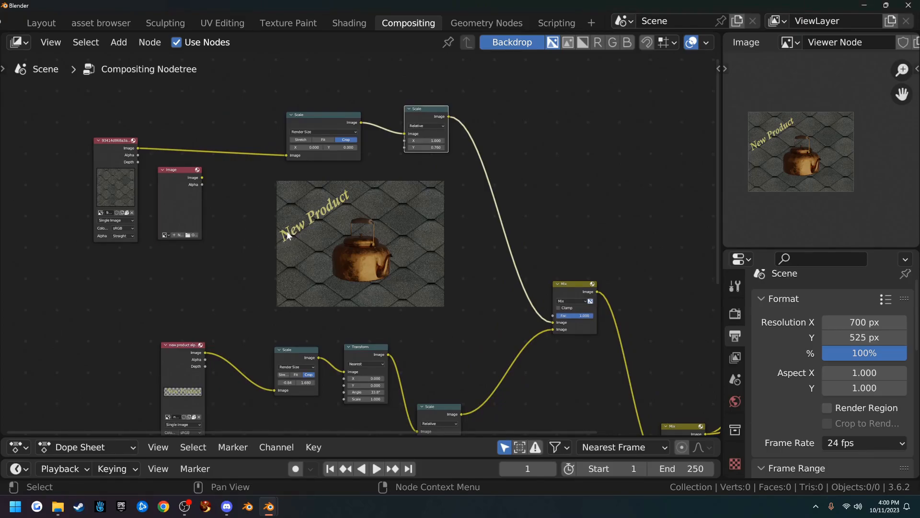
{"action": "scroll", "coordinate": [362, 248], "scroll_direction": "down", "scroll_amount": 2}
{"action": "middle_click_drag", "start_coordinate": [496, 312], "coordinate": [447, 179]}
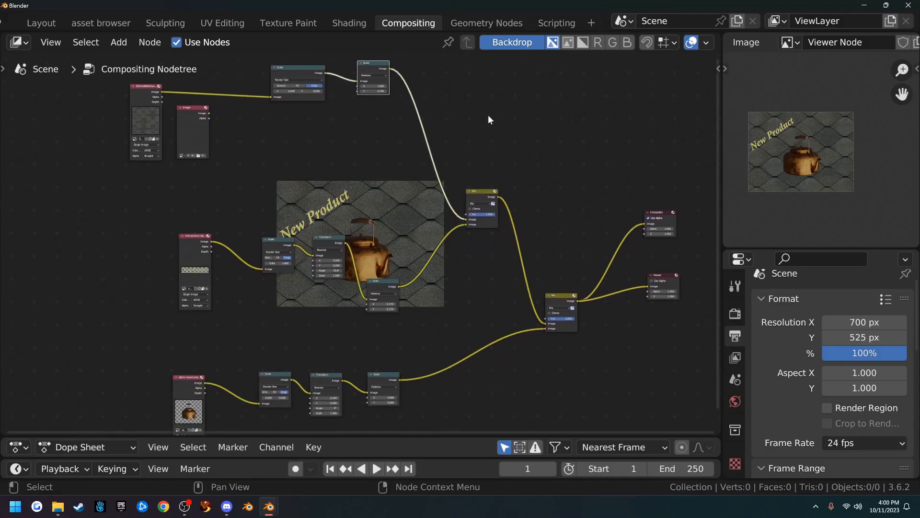